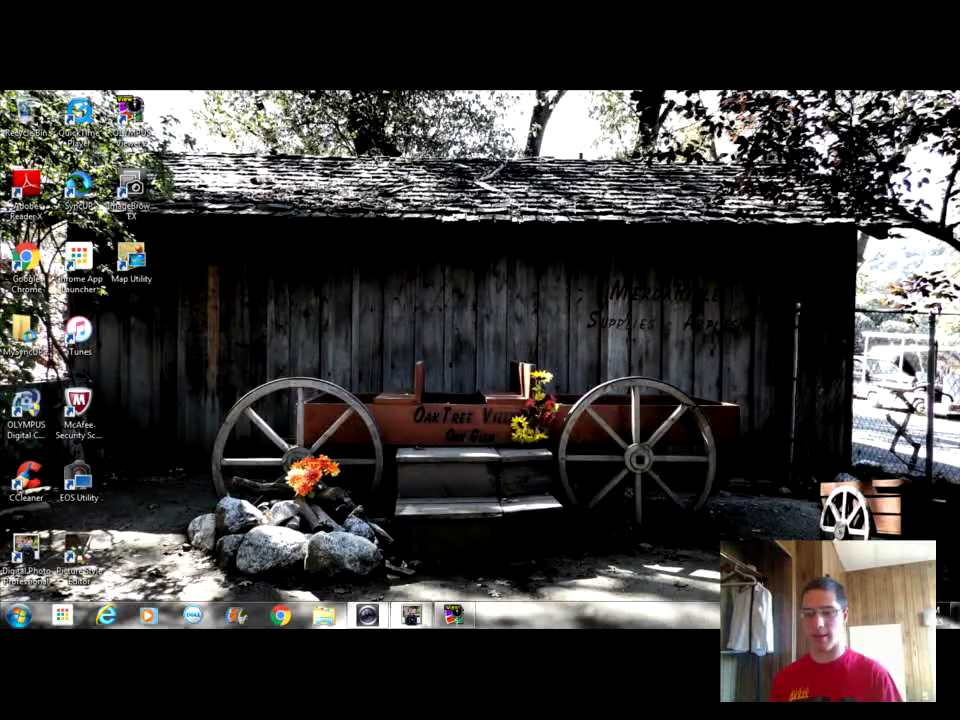
Bring up Digital Photo Professional and browse Libraries > Pictures > Beach Pics to show its 50 photos
{"action": "mouse_move", "coordinate": [454, 614]}
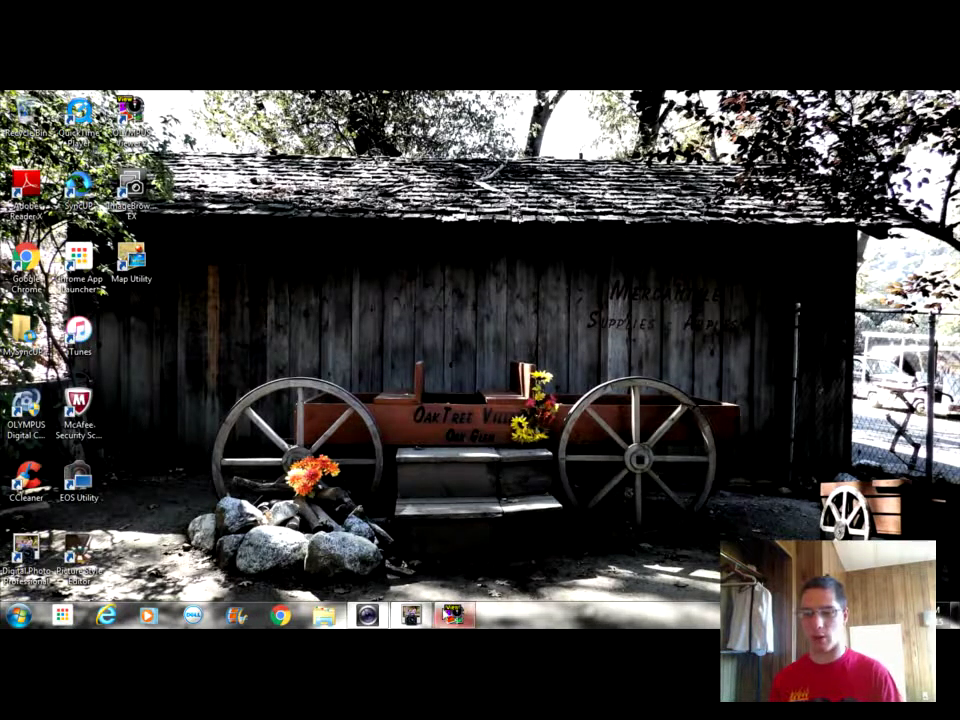
{"action": "left_click", "coordinate": [410, 615]}
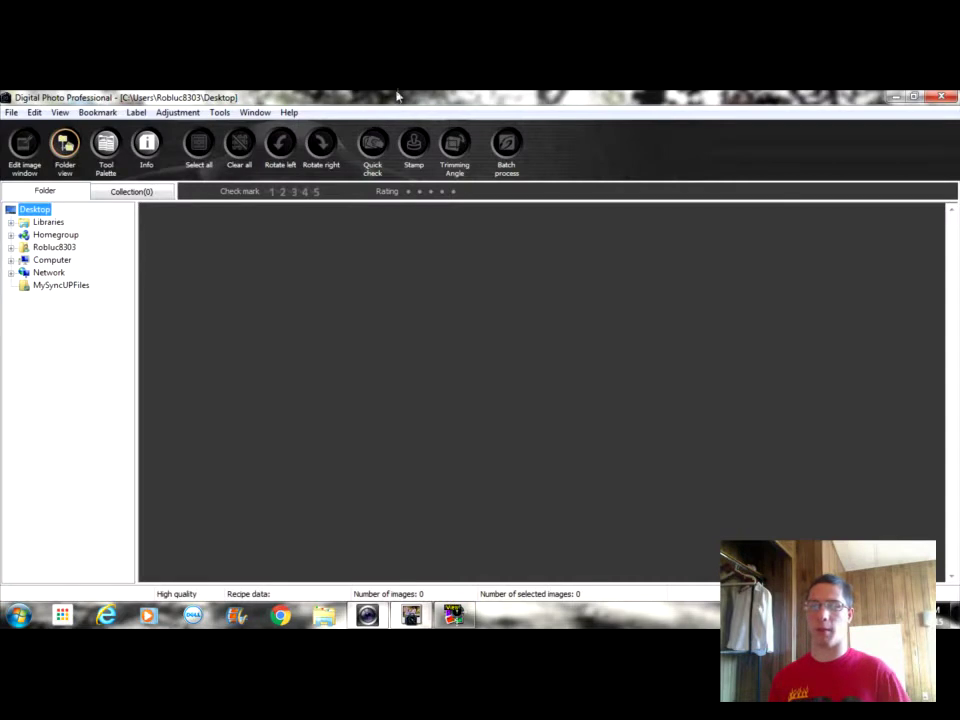
{"action": "left_click", "coordinate": [896, 96]}
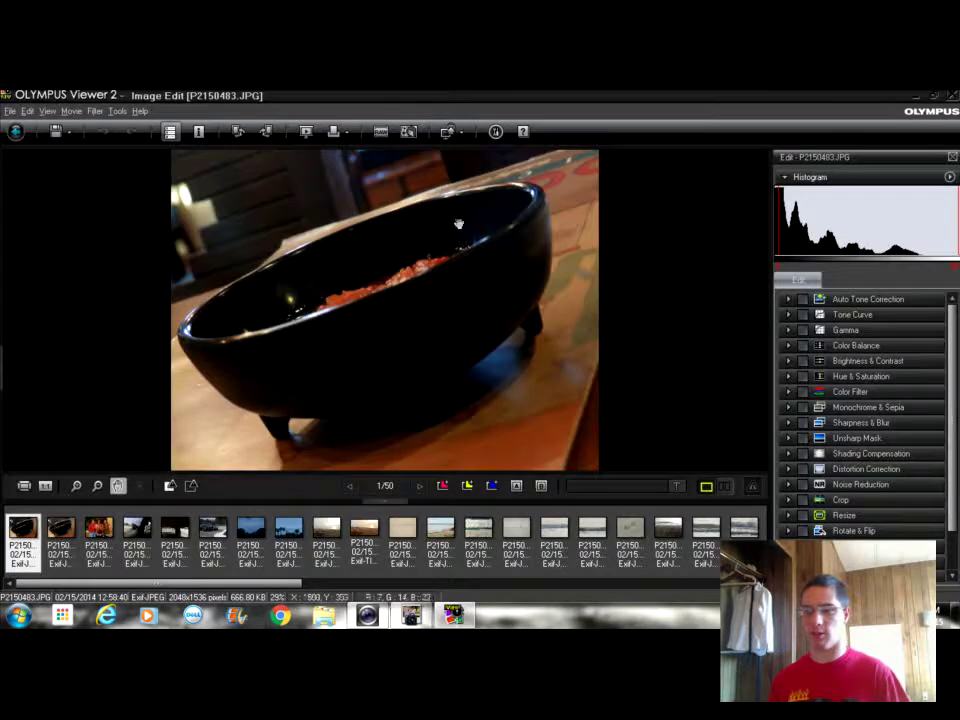
{"action": "left_click", "coordinate": [367, 614]}
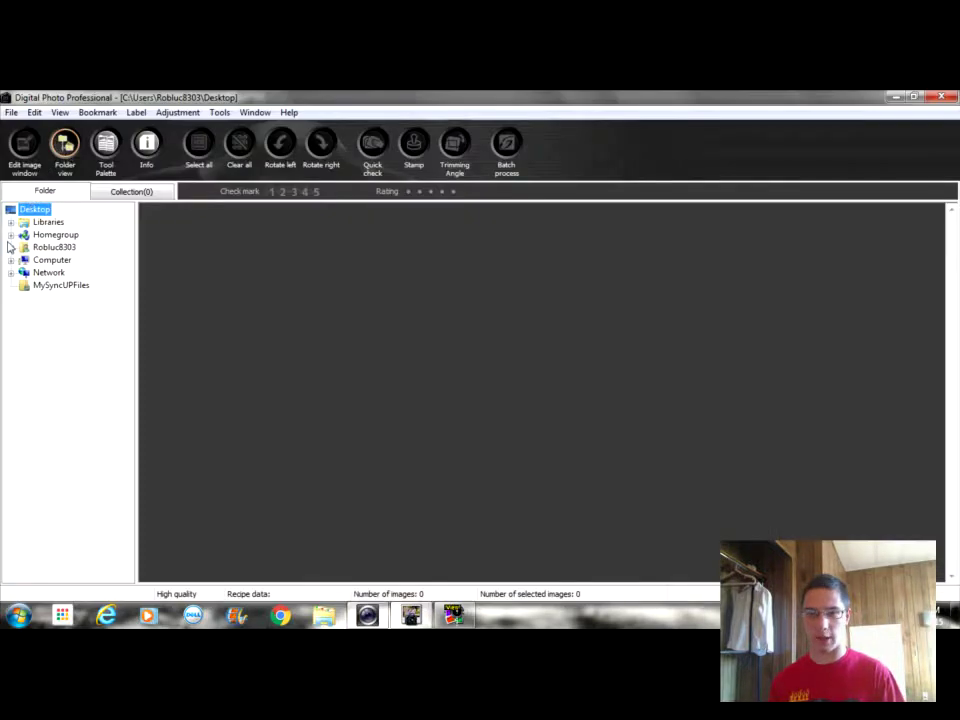
{"action": "left_click", "coordinate": [11, 222]}
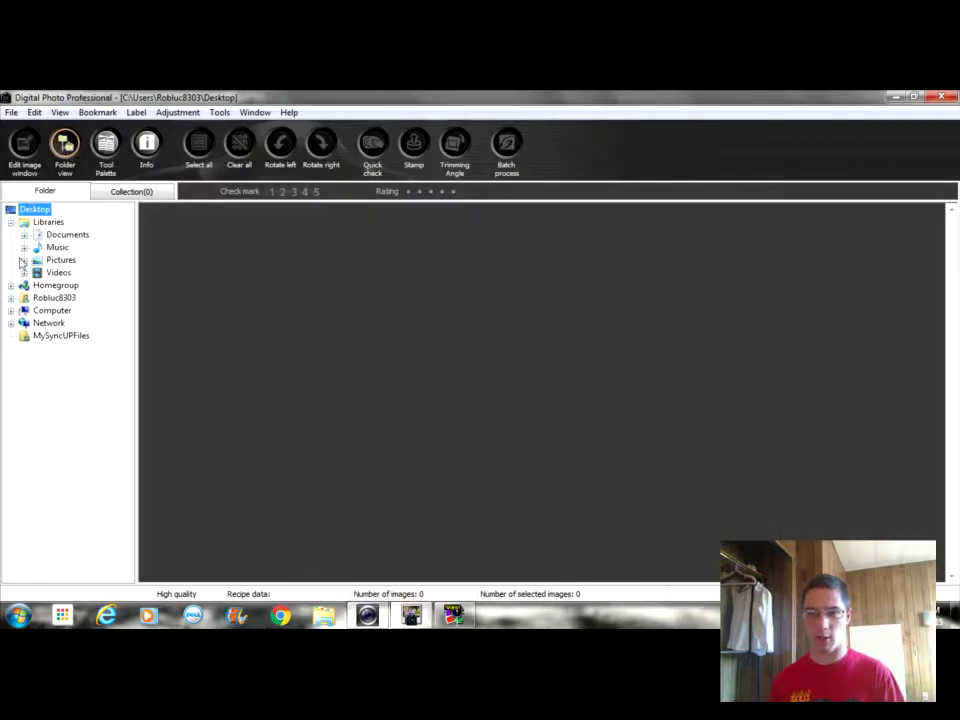
{"action": "left_click", "coordinate": [25, 260]}
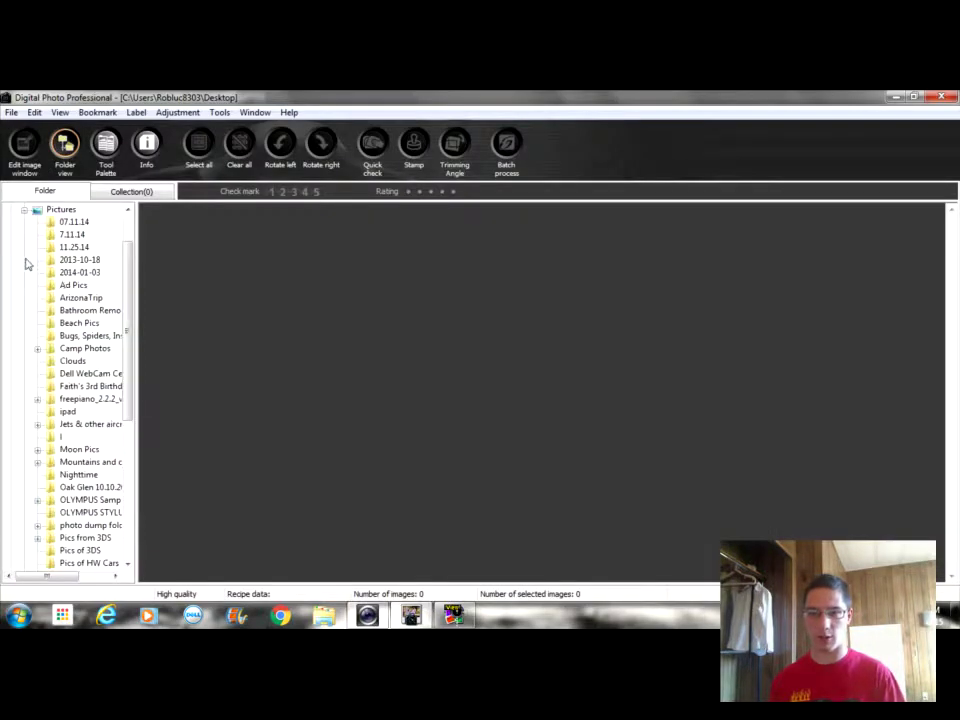
{"action": "left_click", "coordinate": [76, 323]}
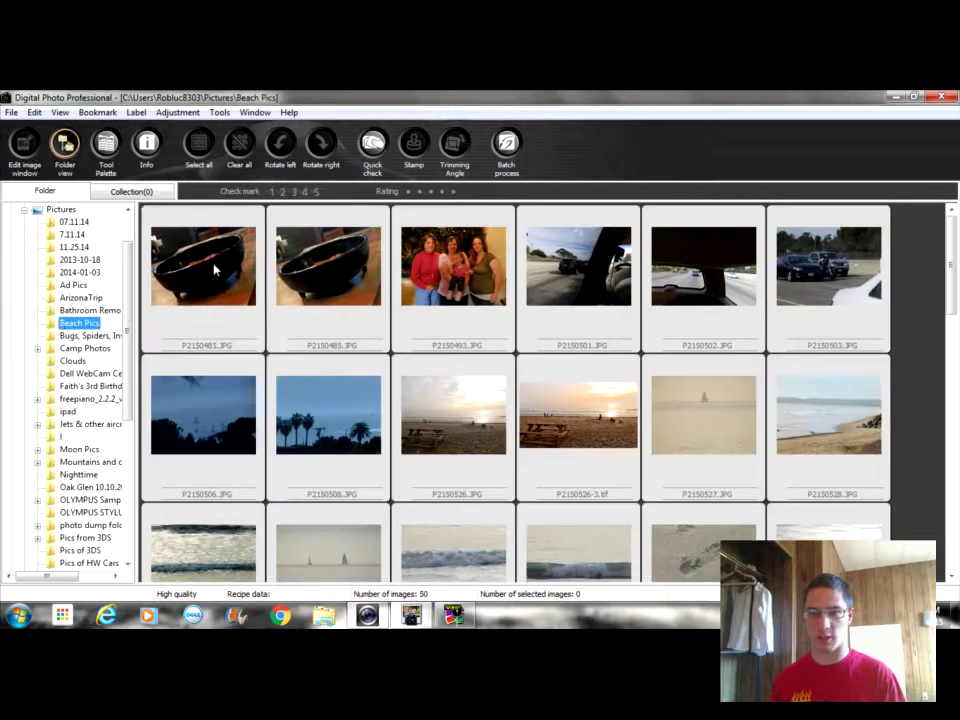
Open the black bowl photo P2150483.JPG in the single-image Edit image window
{"action": "double_click", "coordinate": [215, 268]}
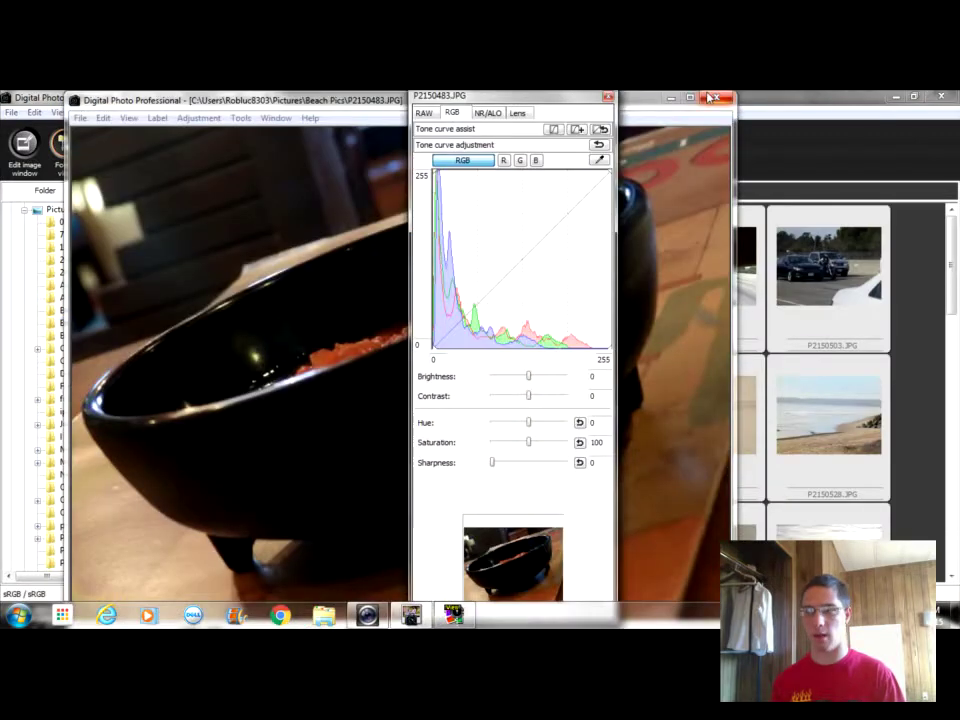
{"action": "left_click", "coordinate": [716, 97]}
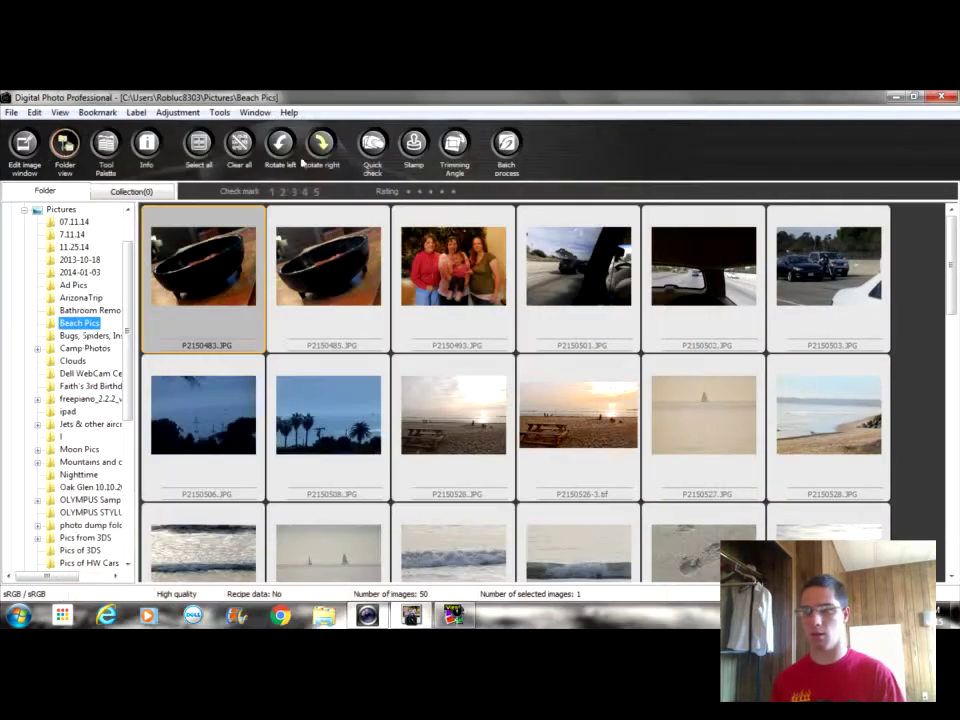
{"action": "left_click", "coordinate": [25, 148]}
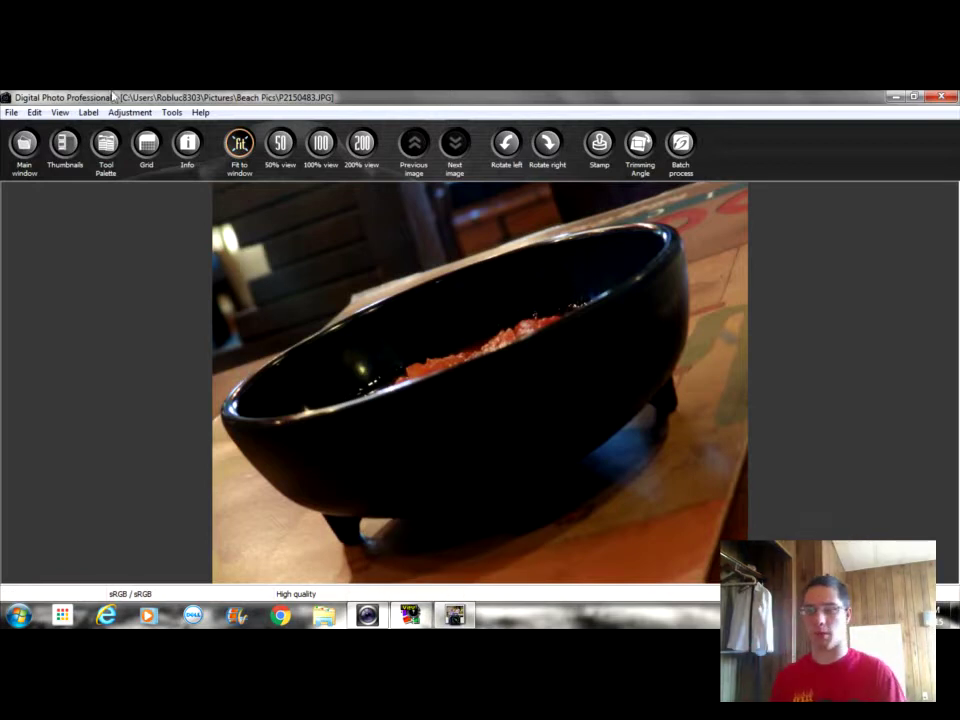
{"action": "left_click", "coordinate": [38, 113]}
{"action": "left_click", "coordinate": [36, 113]}
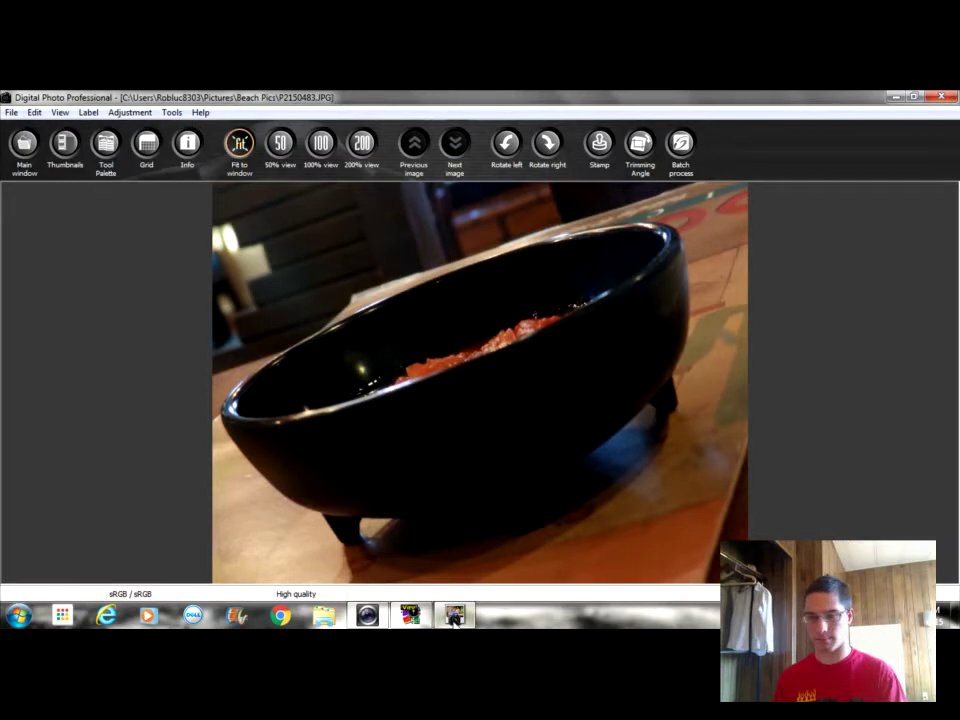
Switch to Olympus Viewer 2 and scroll through P2150483.JPG's histogram and adjustment tools
{"action": "mouse_move", "coordinate": [414, 620]}
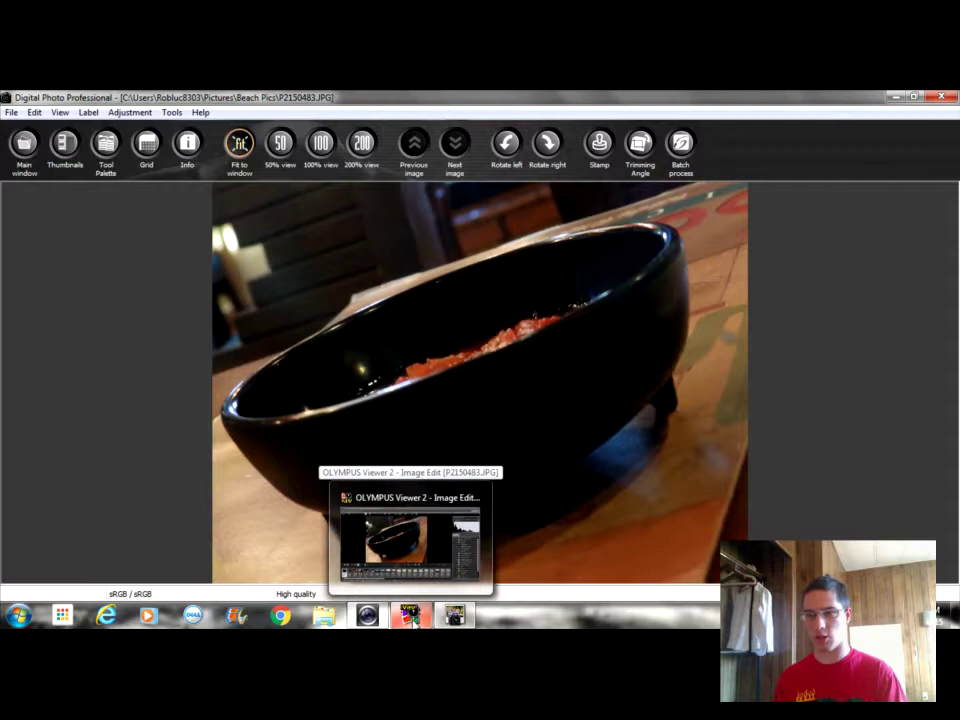
{"action": "left_click", "coordinate": [414, 620]}
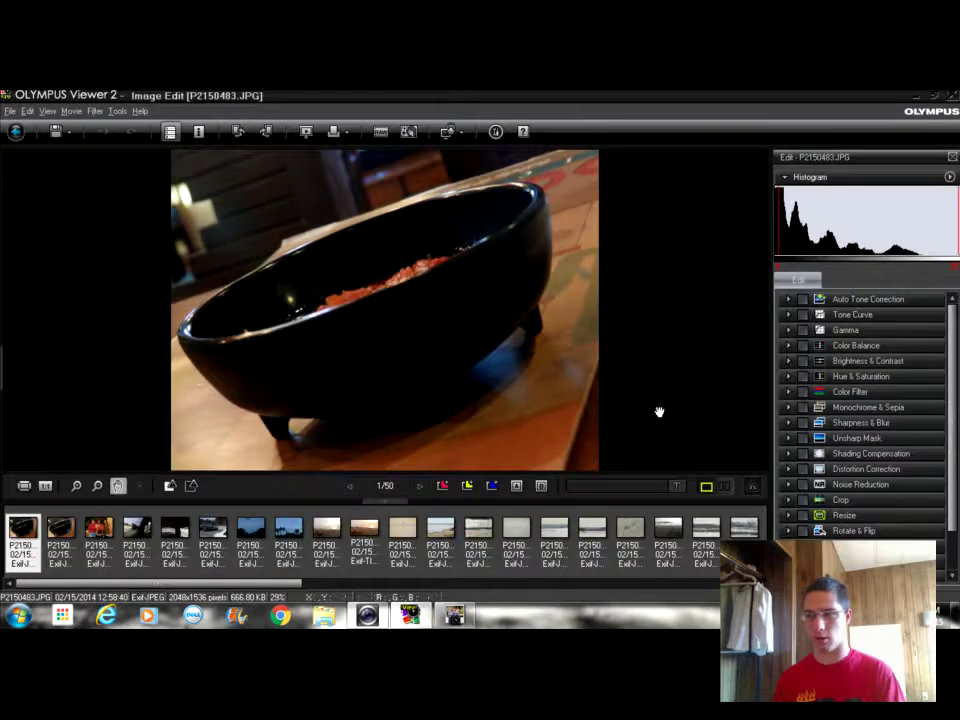
{"action": "scroll", "coordinate": [950, 346], "scroll_direction": "down", "scroll_amount": 1}
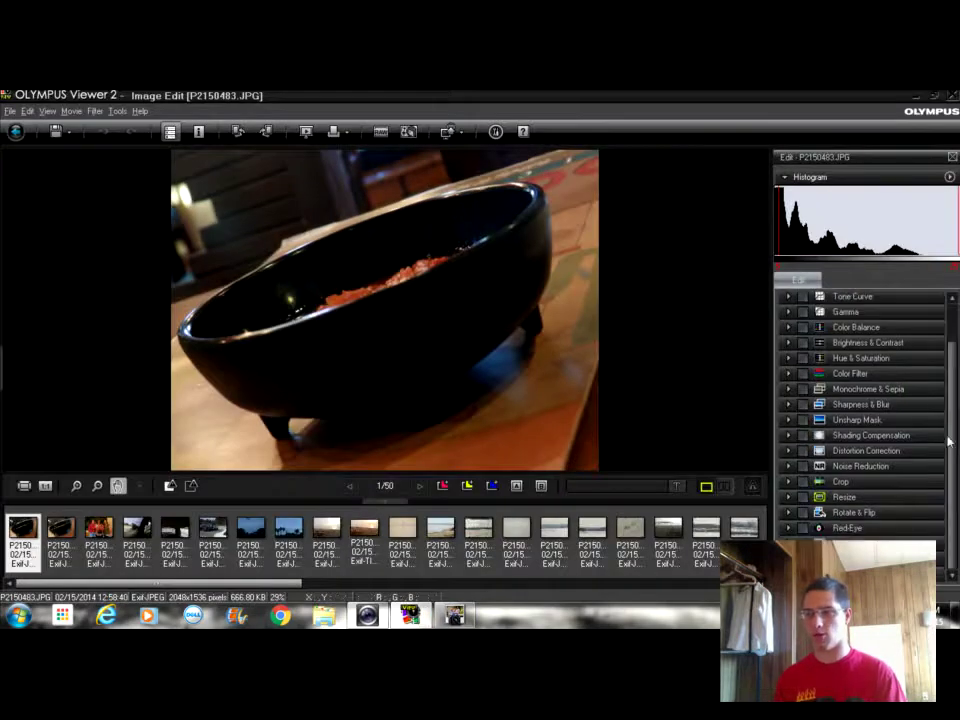
{"action": "scroll", "coordinate": [952, 460], "scroll_direction": "down", "scroll_amount": 1}
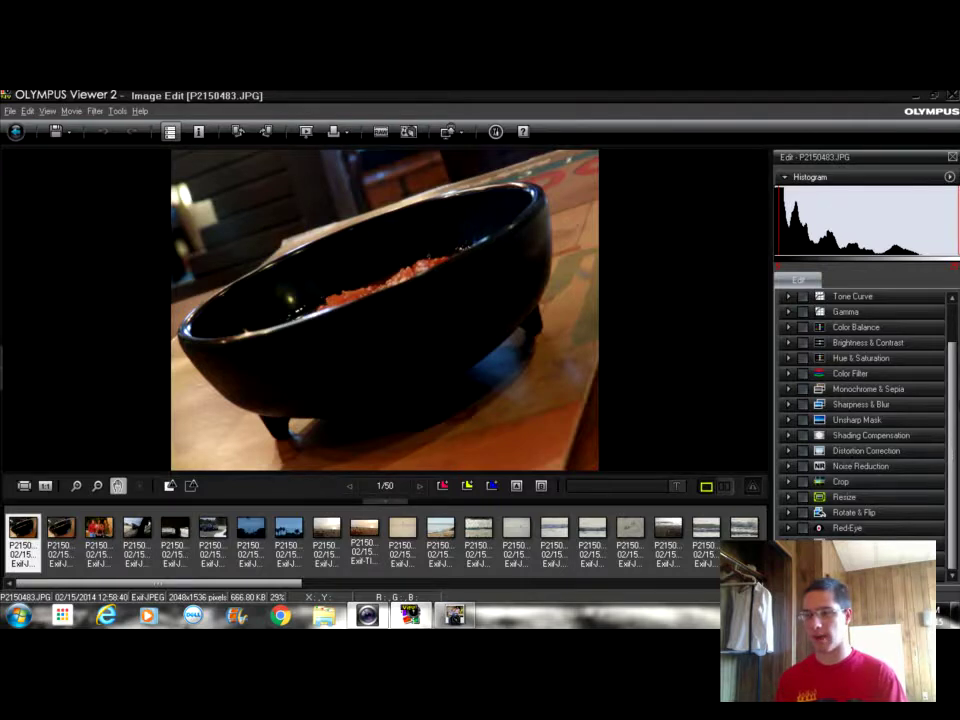
{"action": "scroll", "coordinate": [850, 330], "scroll_direction": "up", "scroll_amount": 1}
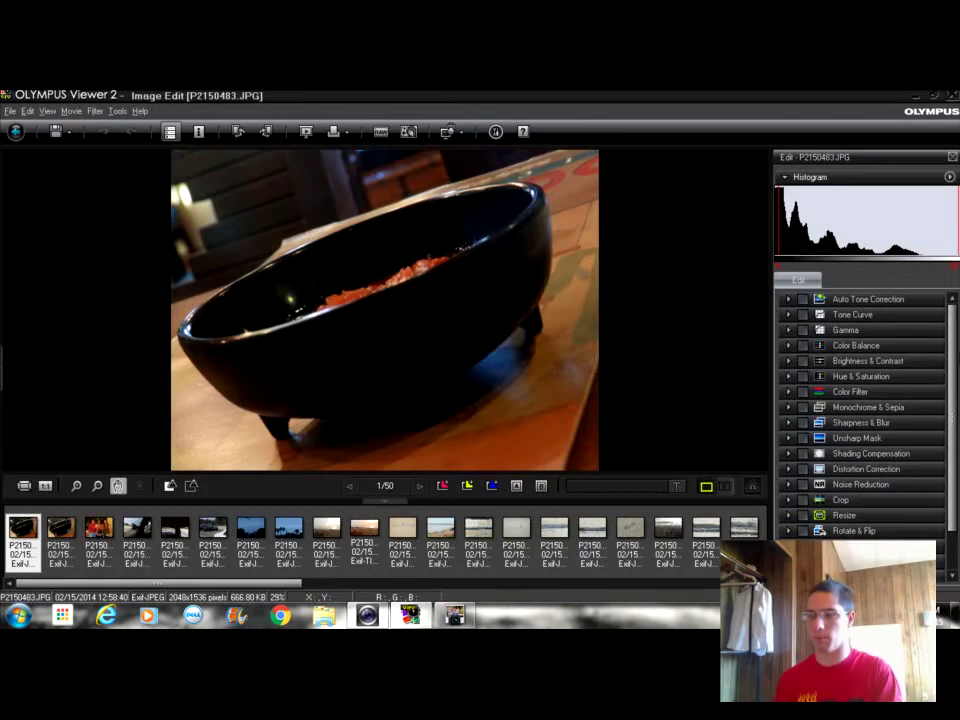
{"action": "scroll", "coordinate": [950, 365], "scroll_direction": "down", "scroll_amount": 1}
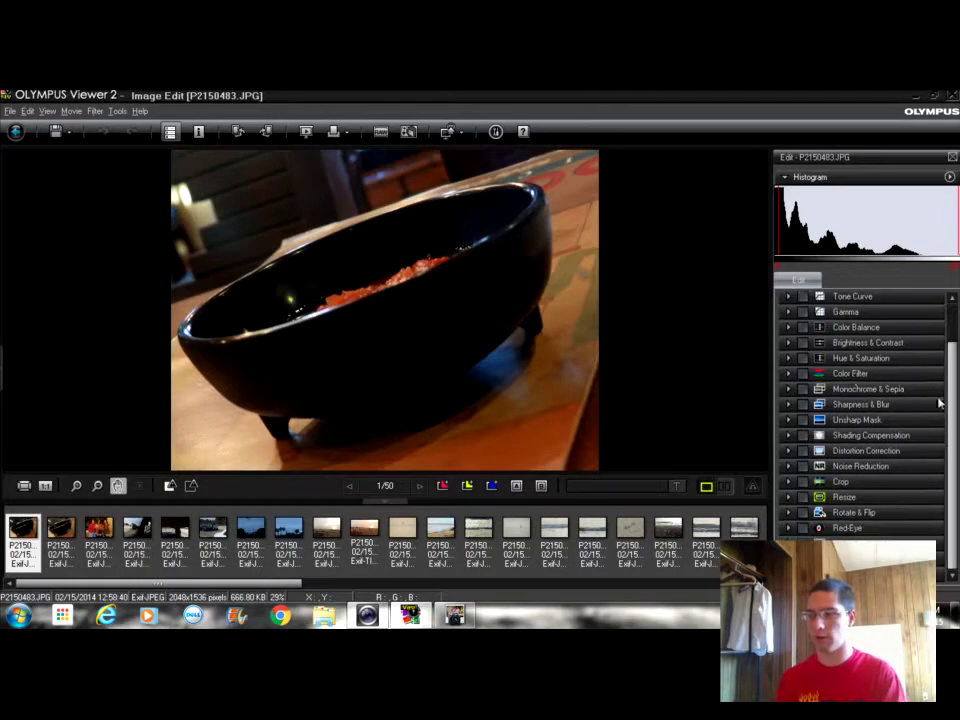
Expand Red-Eye correction, switch it on and accept the automatic compensation notice
{"action": "left_click", "coordinate": [789, 528]}
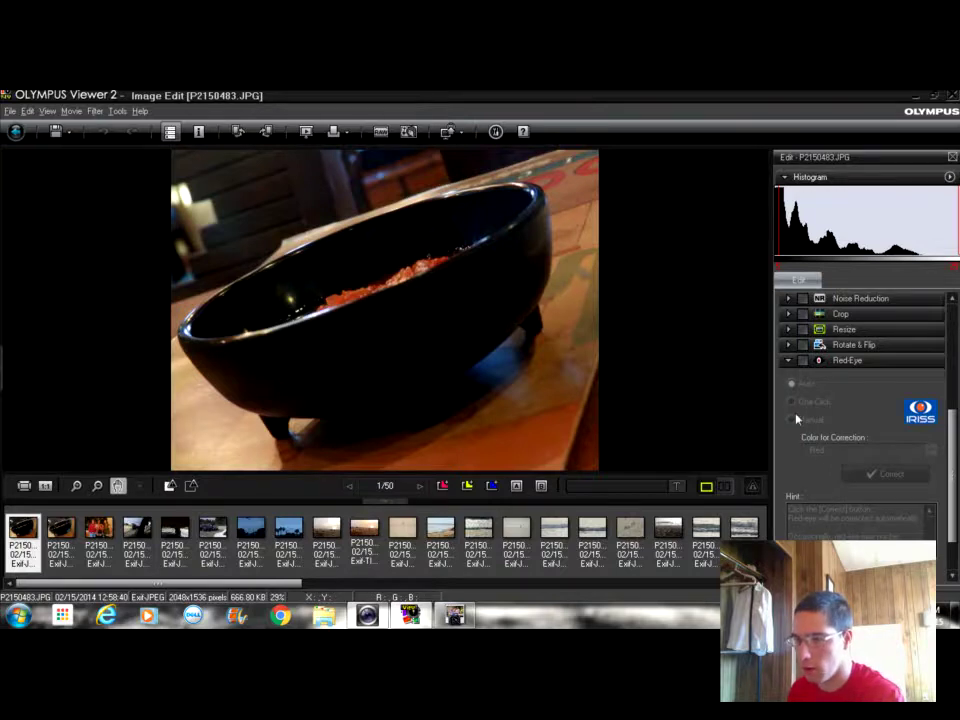
{"action": "left_click", "coordinate": [802, 361]}
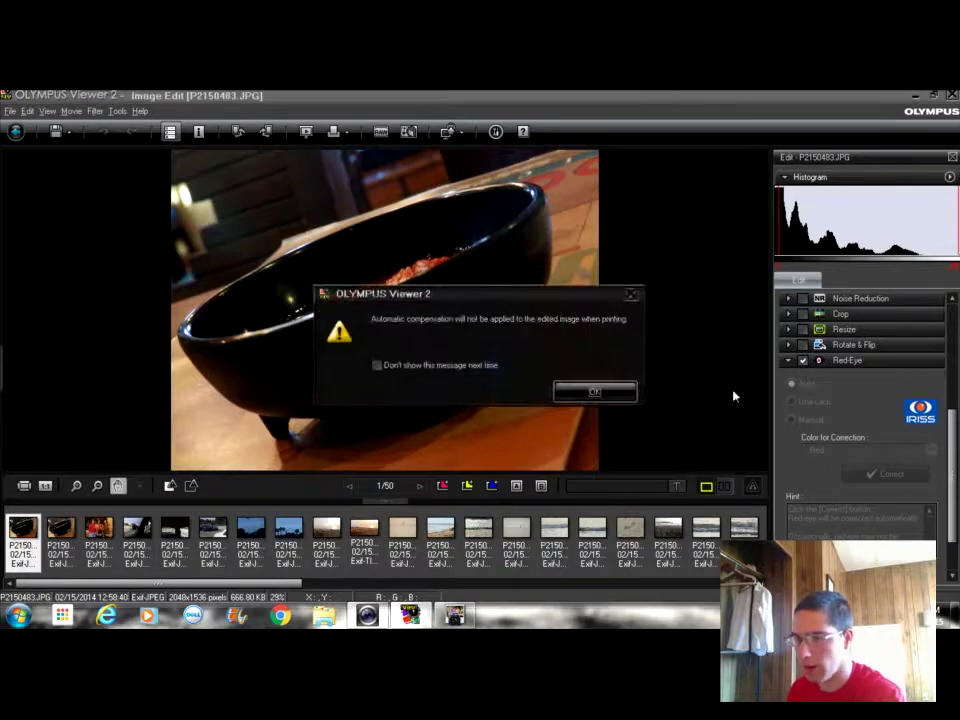
{"action": "left_click", "coordinate": [618, 390]}
Try Manual and Auto red-eye modes with Red colour, then turn correction off and undo
{"action": "left_click", "coordinate": [791, 420]}
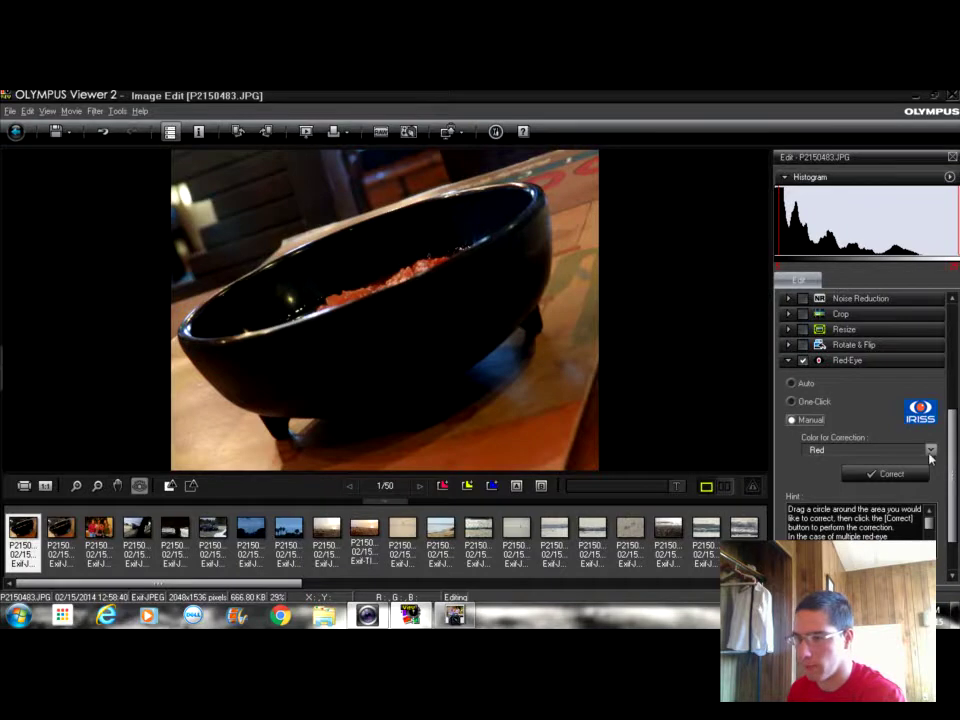
{"action": "left_click", "coordinate": [931, 450]}
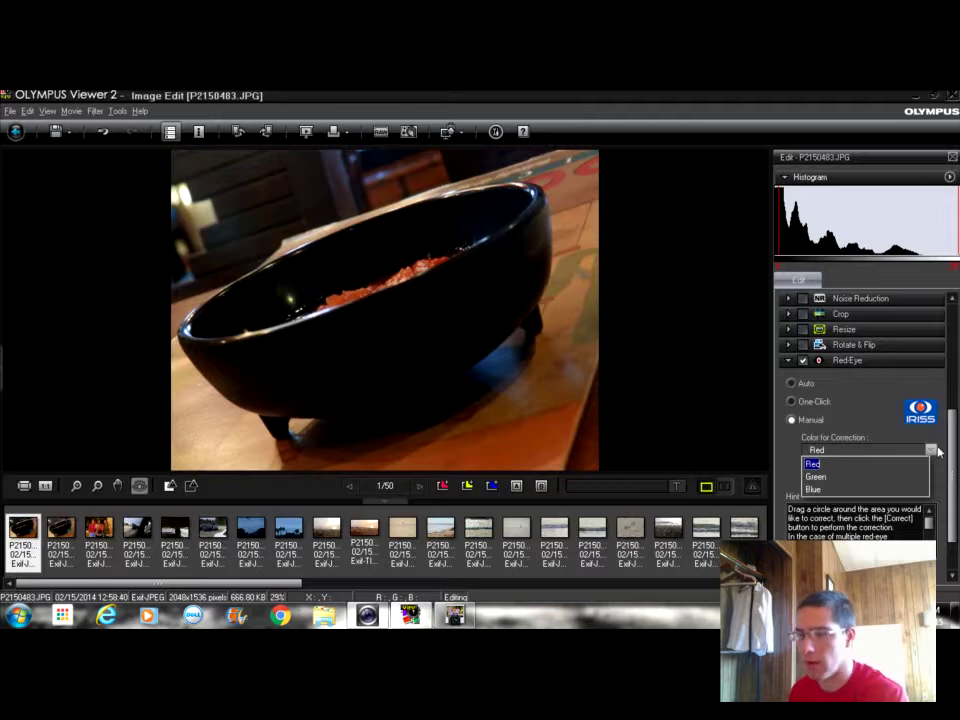
{"action": "left_click", "coordinate": [934, 451]}
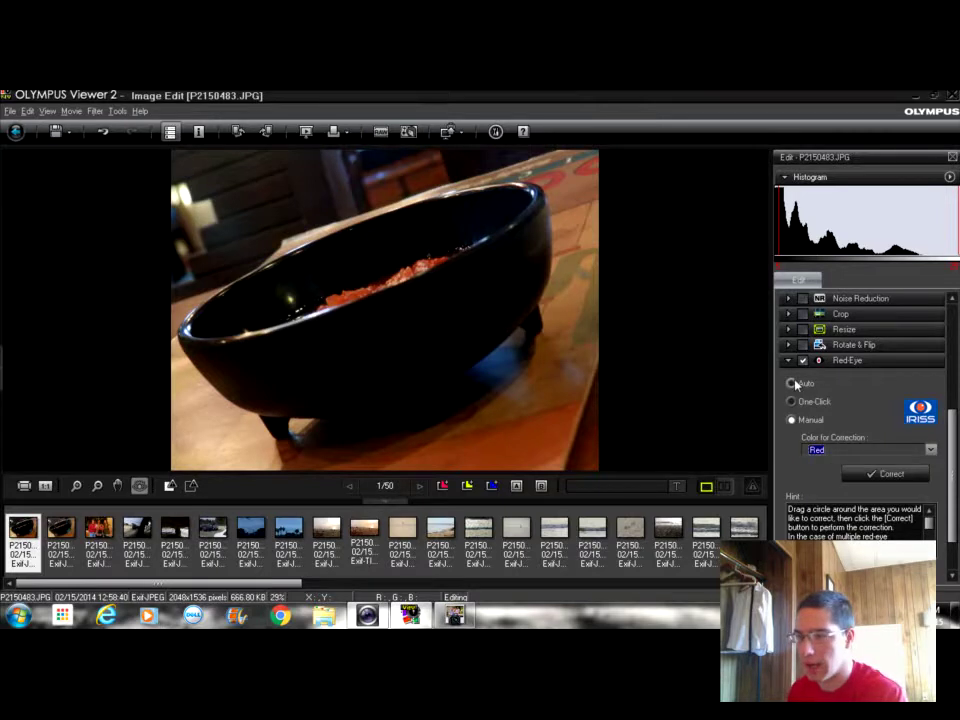
{"action": "left_click", "coordinate": [793, 384]}
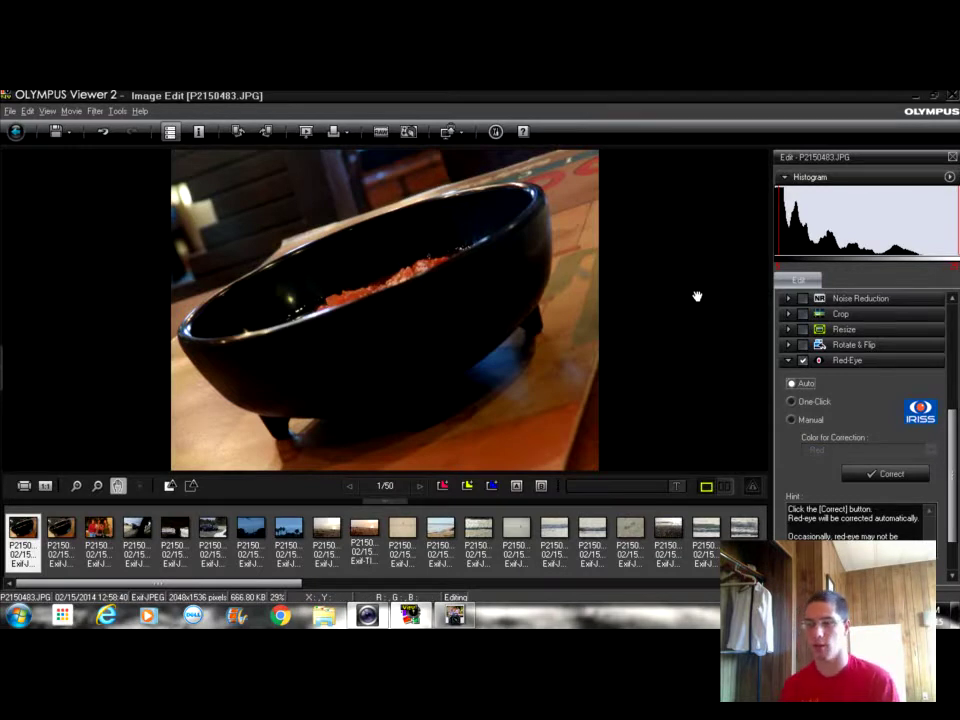
{"action": "left_click", "coordinate": [802, 361]}
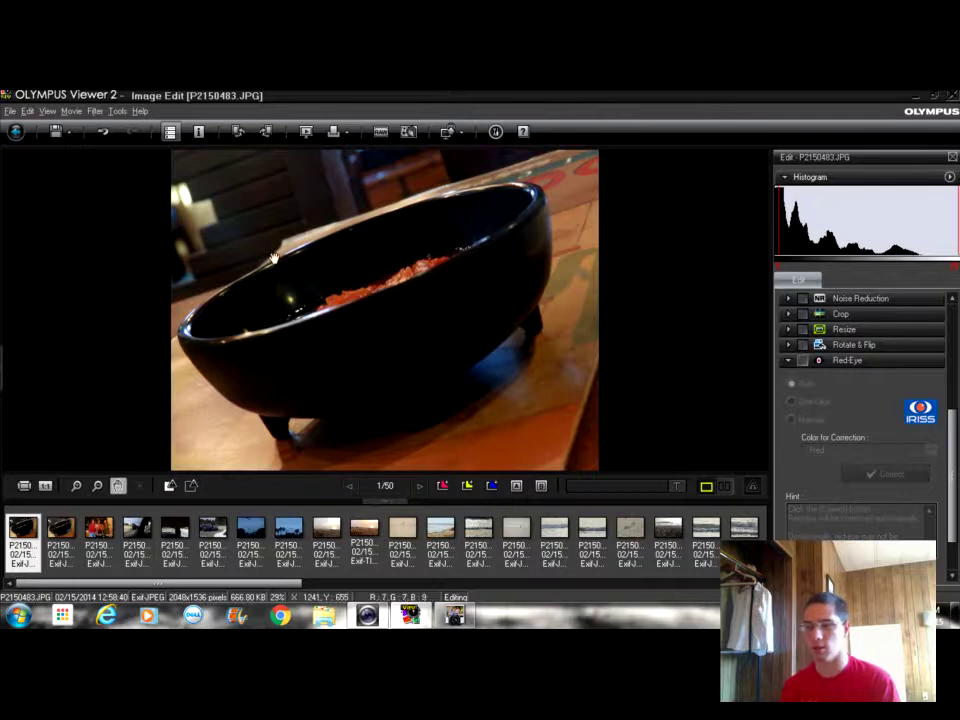
{"action": "left_click", "coordinate": [104, 134]}
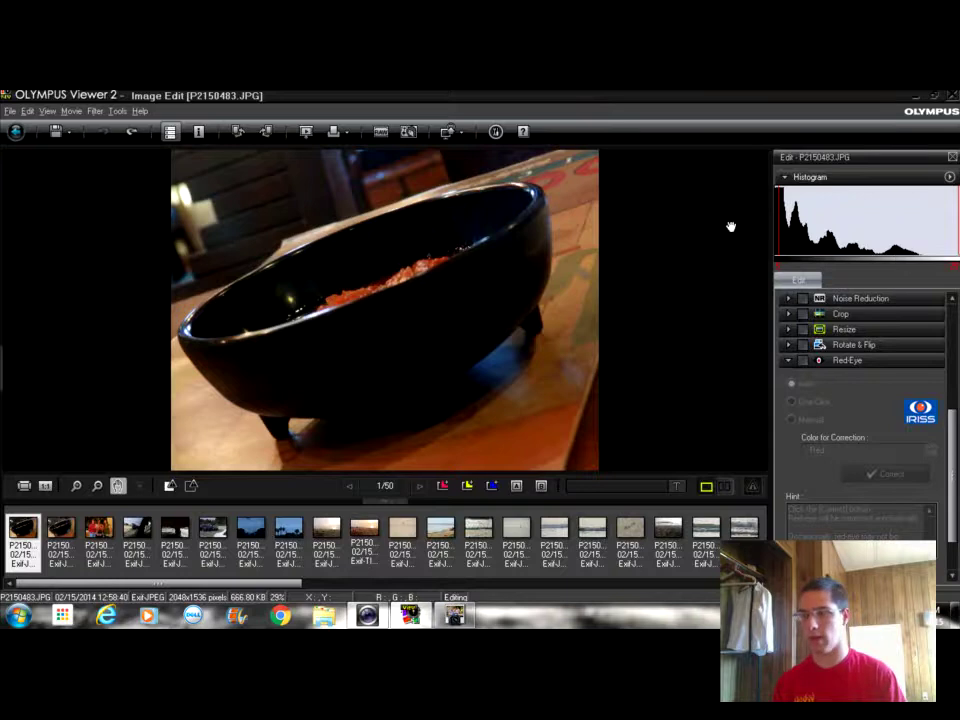
Show DPP's Tool palette with RGB tone curve, brightness, contrast, hue and saturation for P2150483.JPG
{"action": "left_click", "coordinate": [455, 614]}
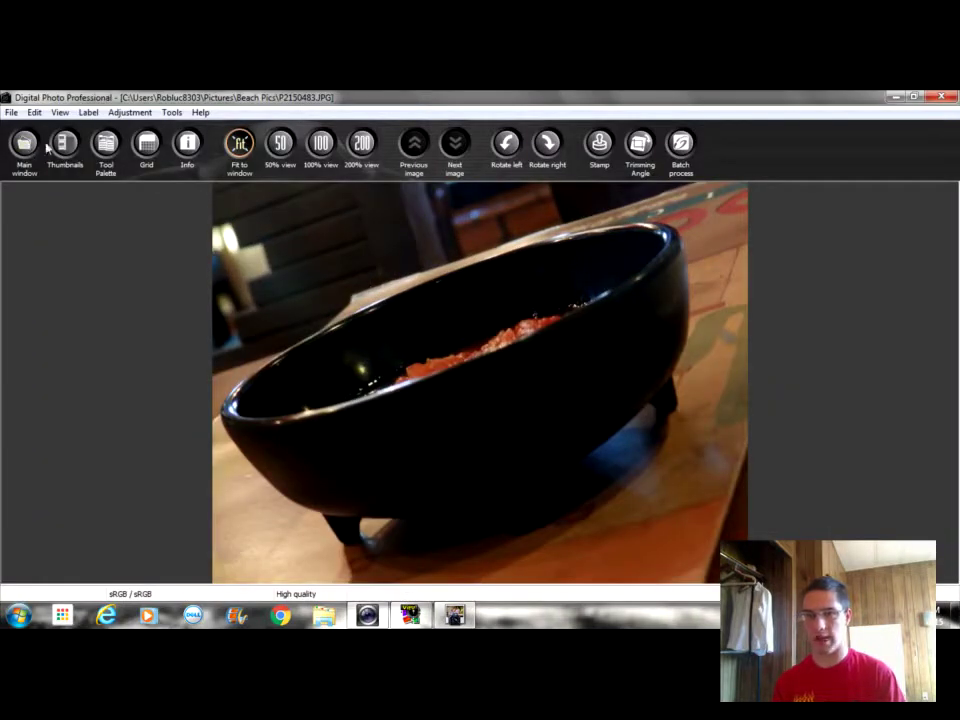
{"action": "left_click", "coordinate": [34, 112]}
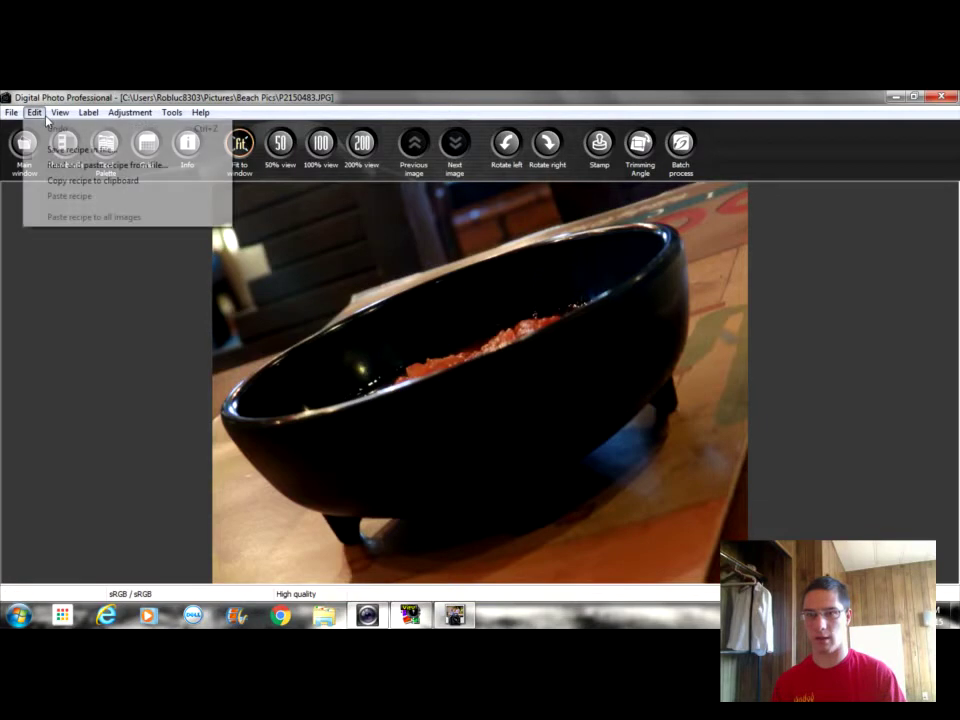
{"action": "mouse_move", "coordinate": [60, 112]}
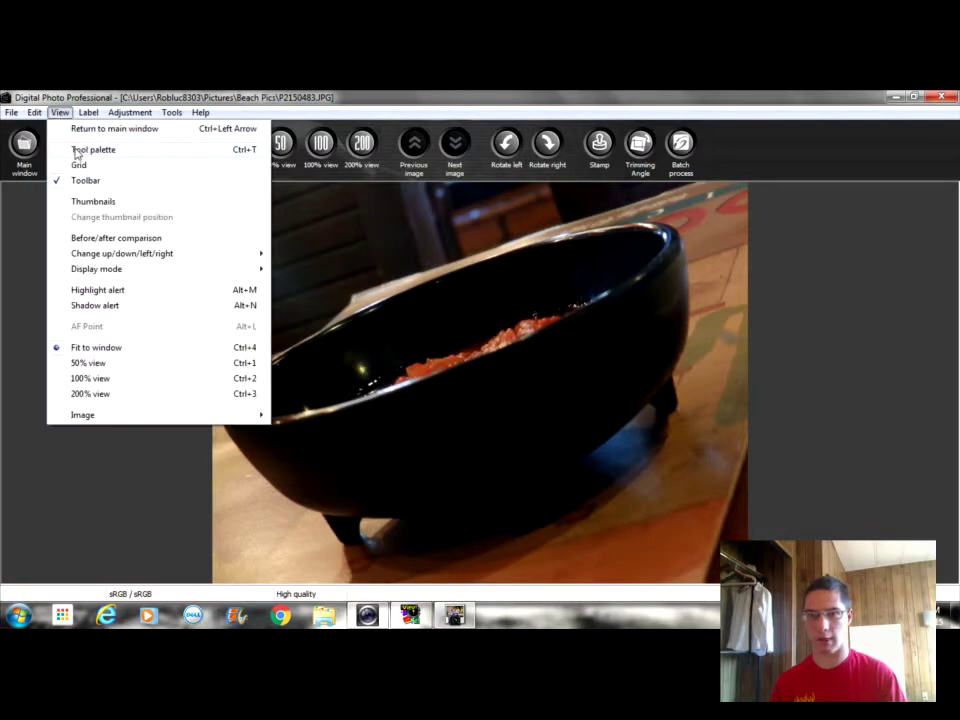
{"action": "left_click", "coordinate": [93, 149]}
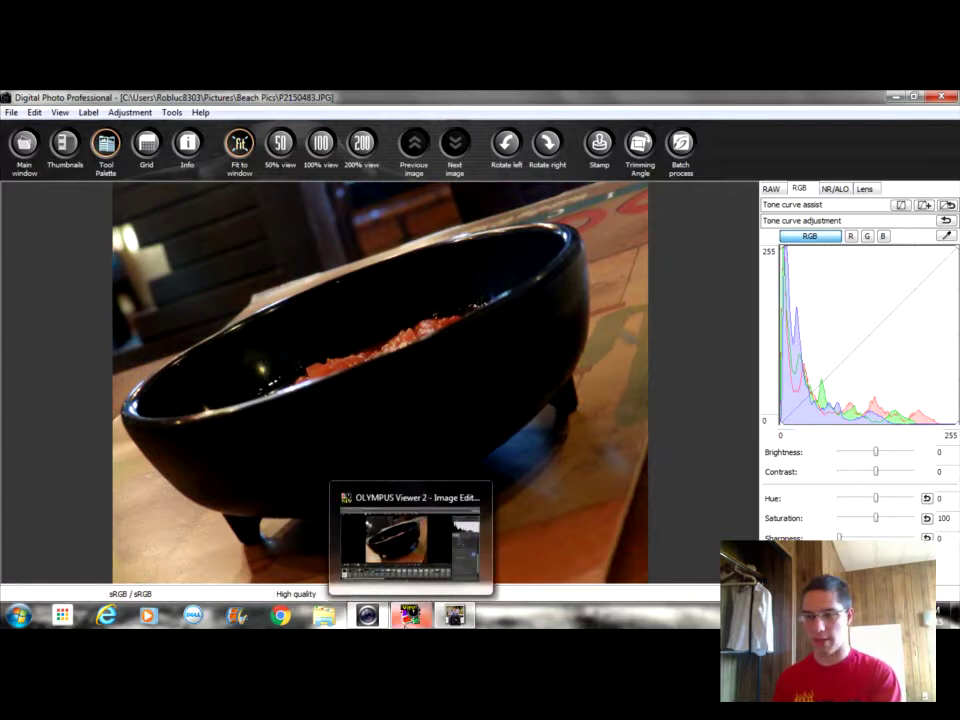
Set Brightness & Contrast on P2150483.JPG to brightness 20, leaving contrast at 0
{"action": "left_click", "coordinate": [410, 614]}
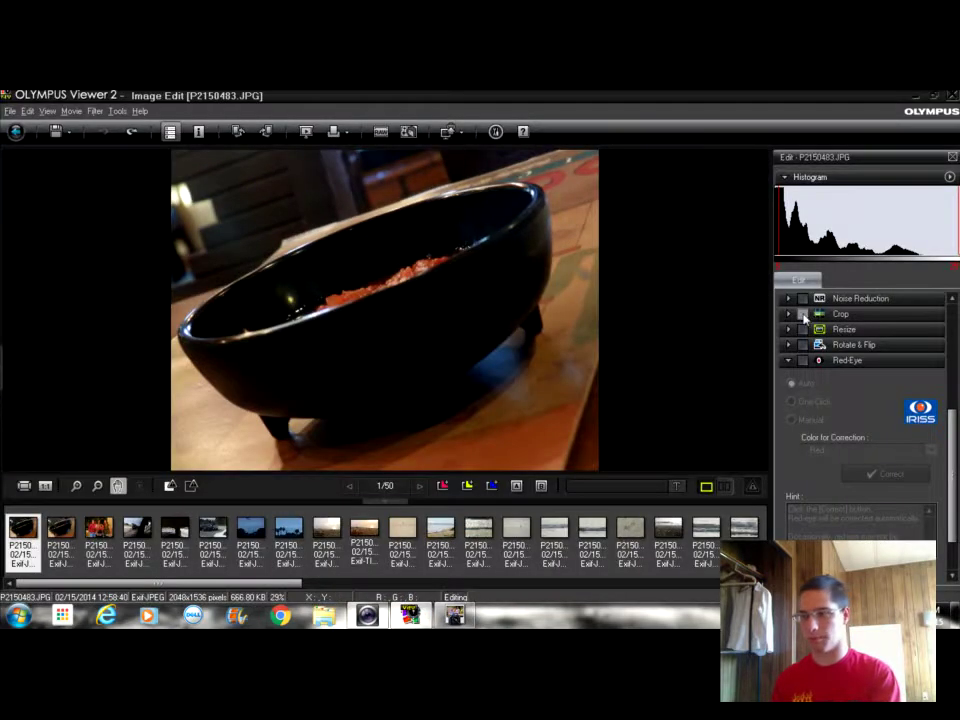
{"action": "scroll", "coordinate": [910, 322], "scroll_direction": "up", "scroll_amount": 5}
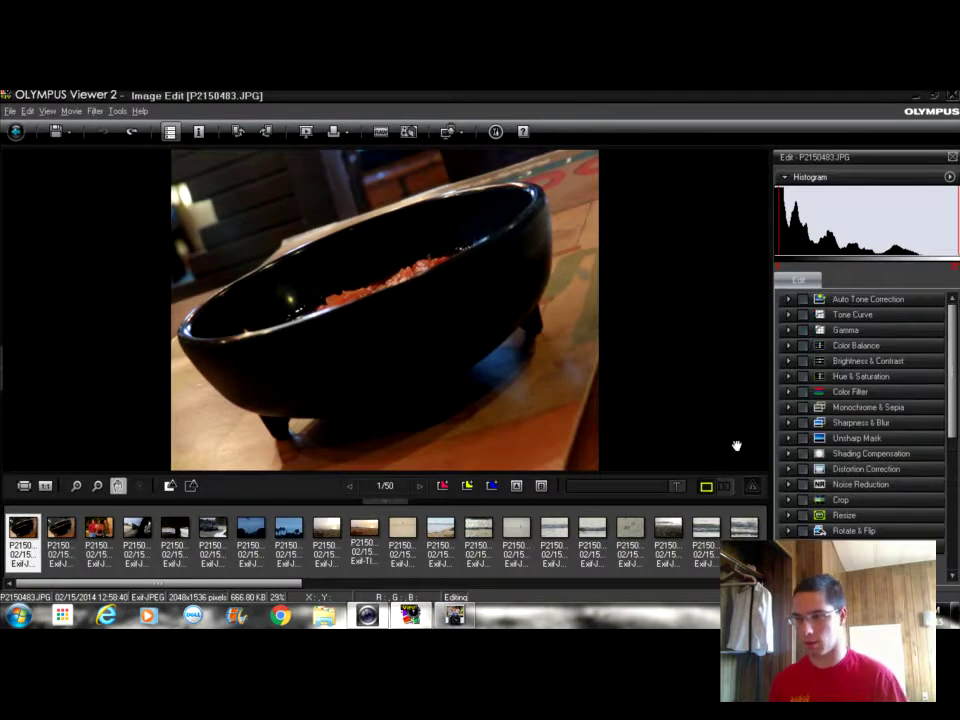
{"action": "left_click", "coordinate": [788, 346]}
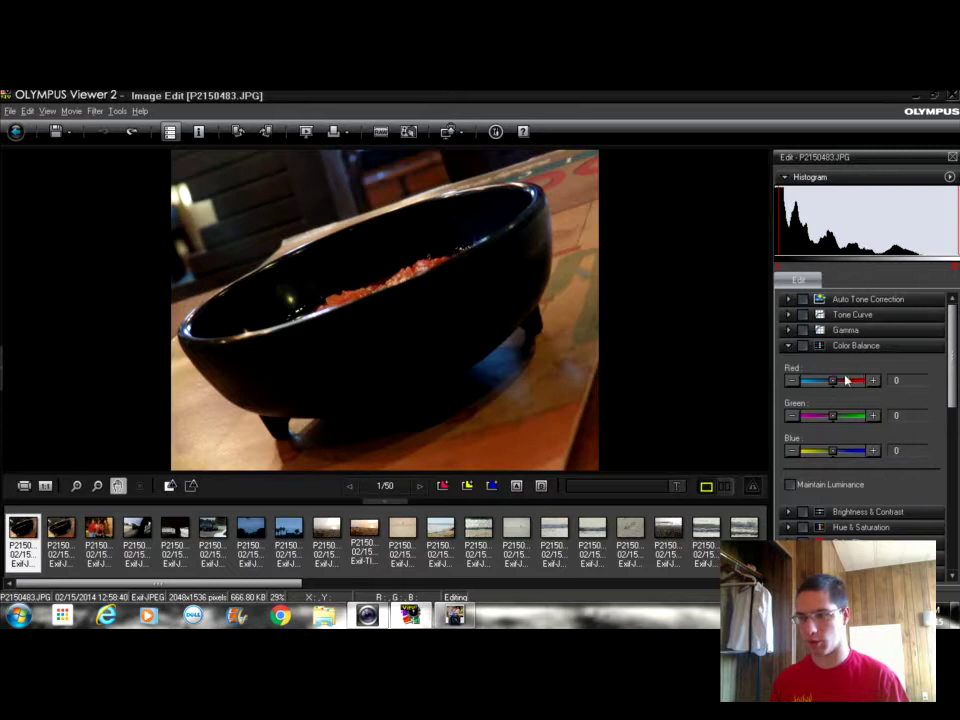
{"action": "left_click", "coordinate": [788, 346]}
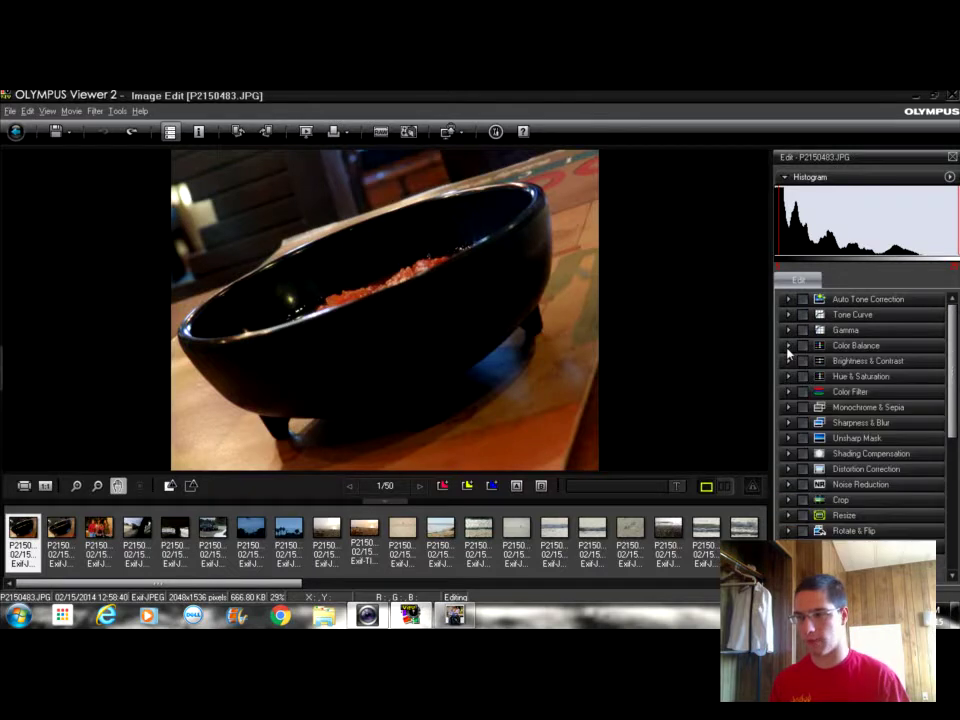
{"action": "left_click", "coordinate": [788, 361]}
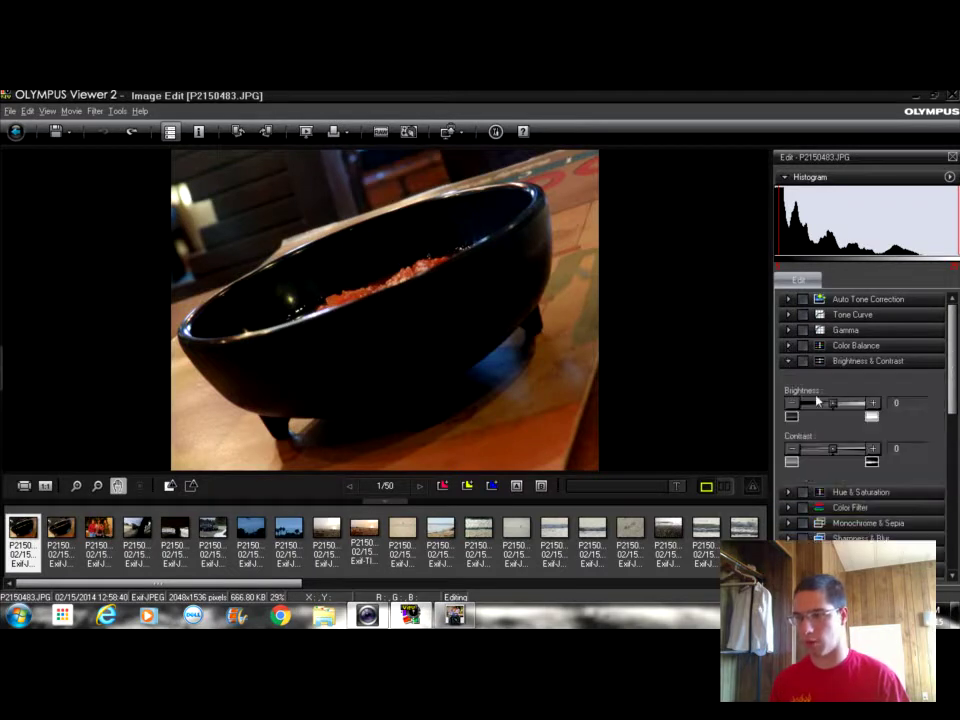
{"action": "left_click_drag", "start_coordinate": [834, 407], "coordinate": [838, 408]}
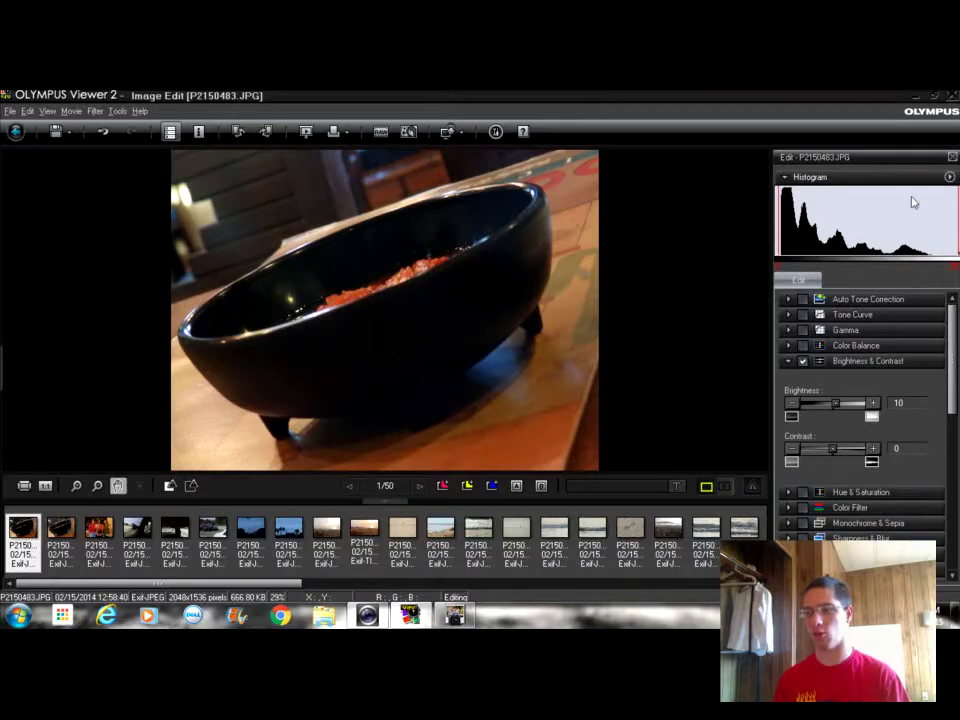
{"action": "left_click", "coordinate": [838, 406]}
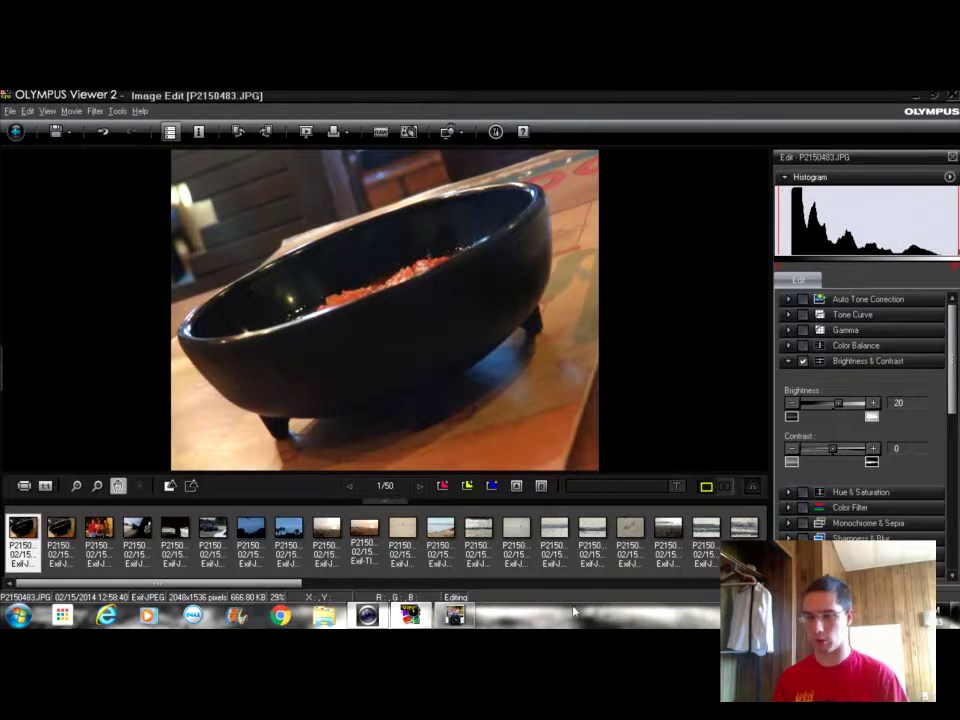
Set DPP's RGB Brightness to 10, then raise Olympus Viewer 2 Contrast to 10
{"action": "left_click", "coordinate": [454, 614]}
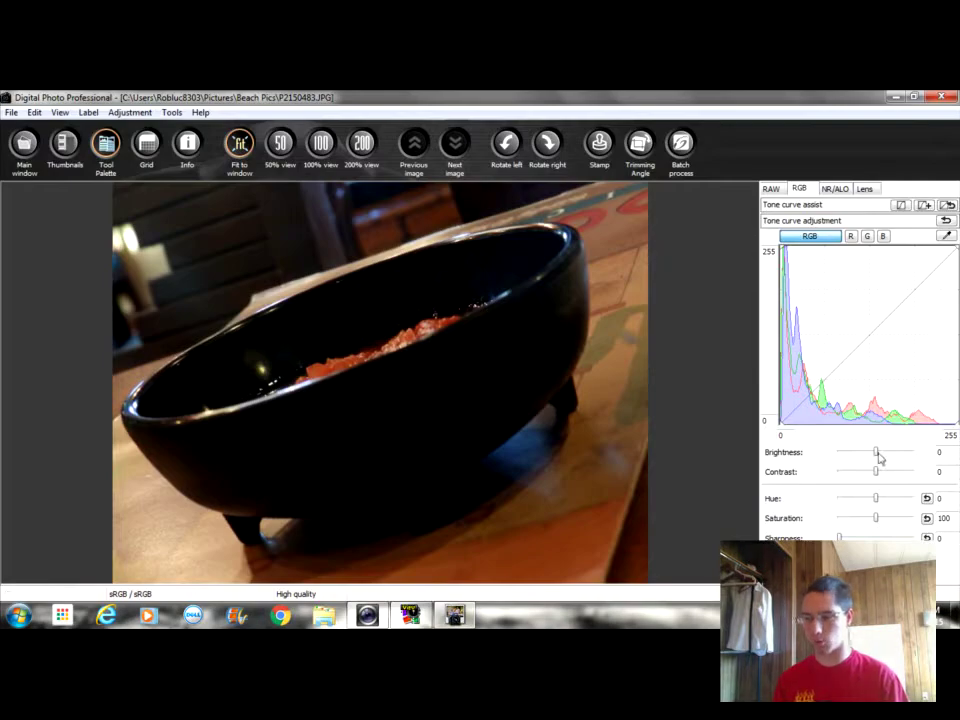
{"action": "left_click_drag", "start_coordinate": [879, 457], "coordinate": [883, 458]}
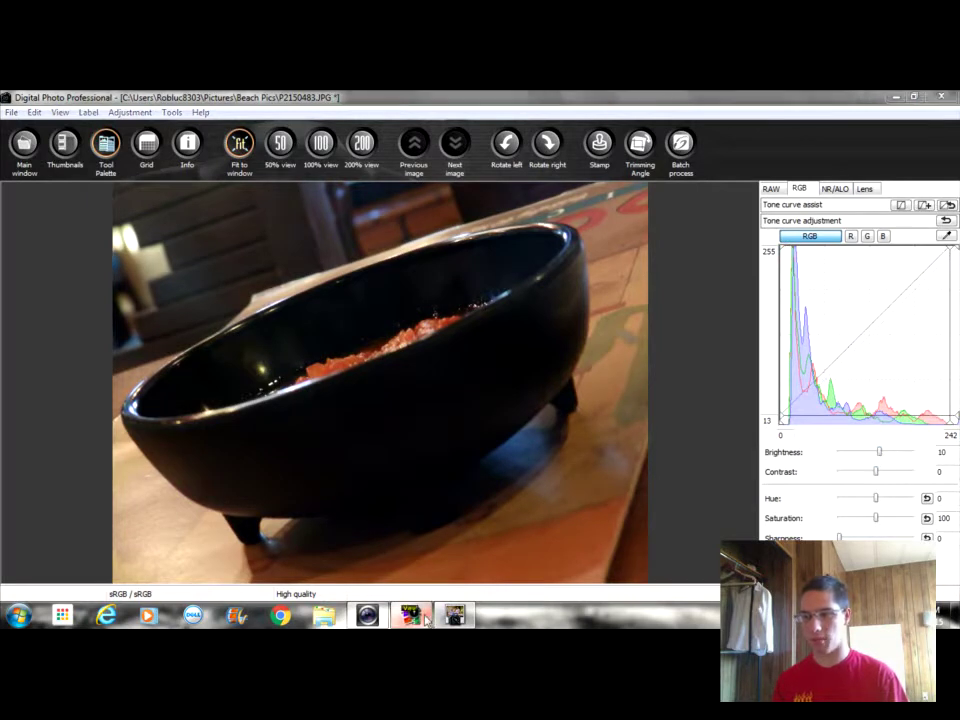
{"action": "key", "text": "alt+Tab"}
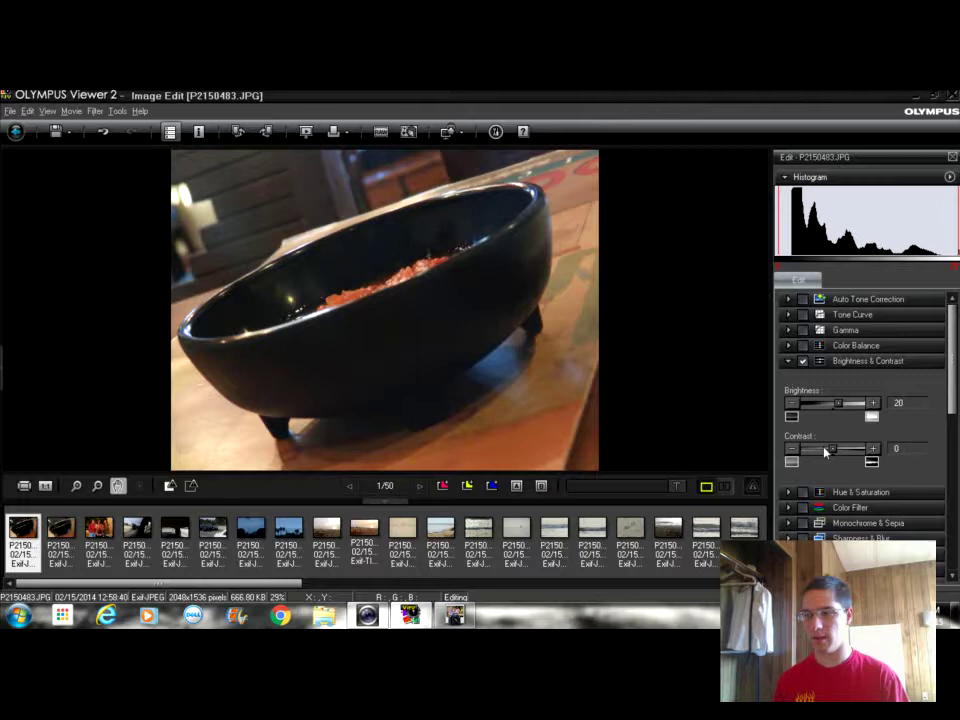
{"action": "left_click_drag", "start_coordinate": [835, 456], "coordinate": [837, 457]}
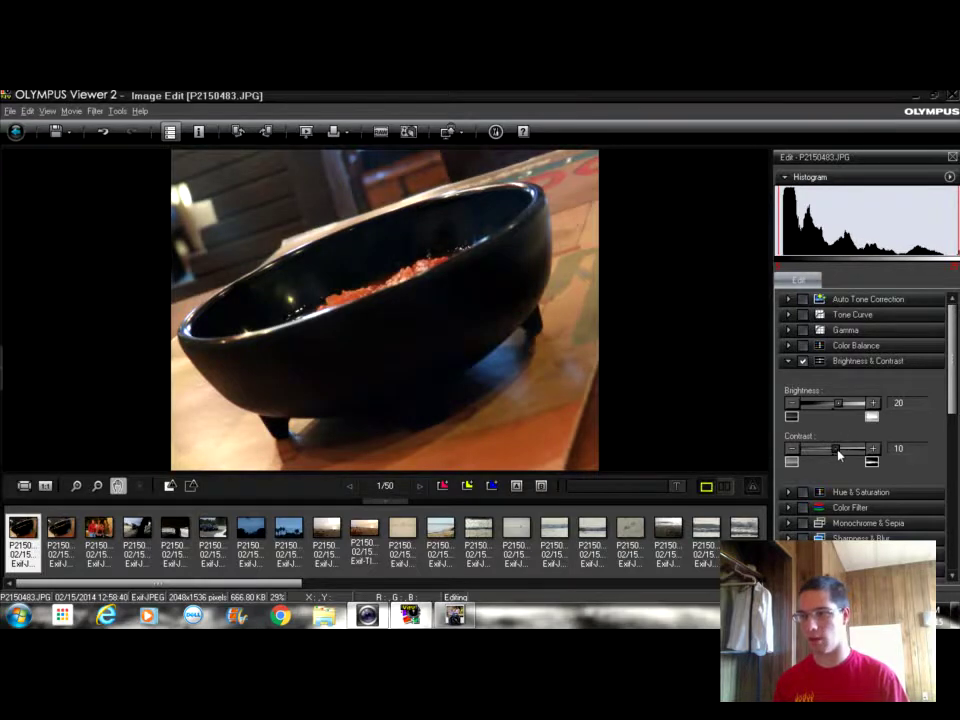
Raise the bowl photo's Contrast from 17 to 27
{"action": "left_click_drag", "start_coordinate": [838, 456], "coordinate": [841, 456]}
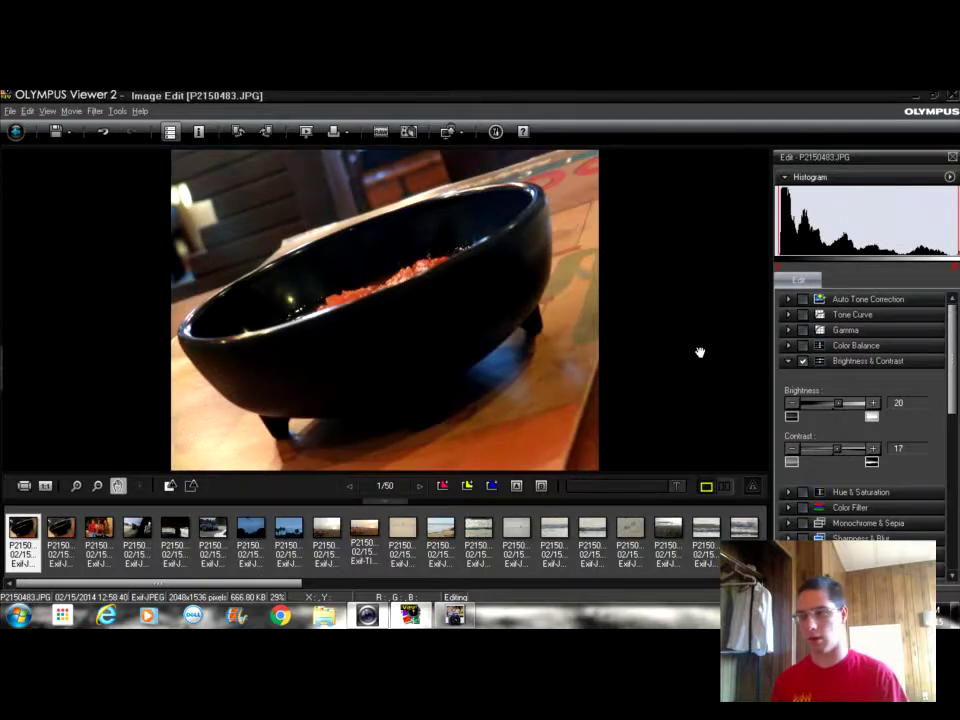
{"action": "left_click", "coordinate": [841, 454]}
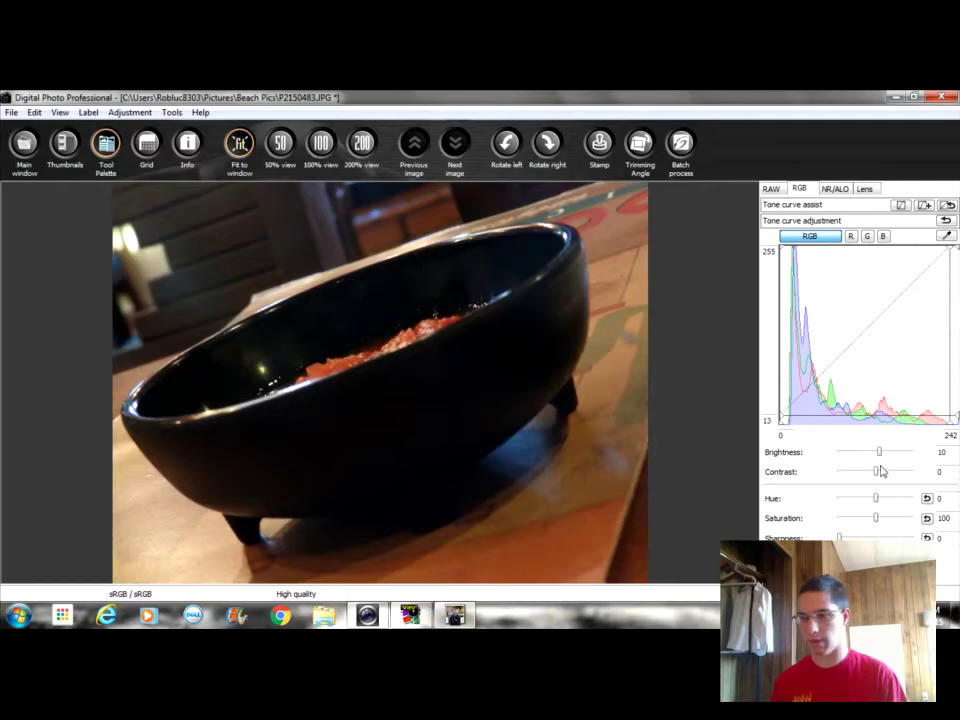
Set DPP Brightness to 16 and Contrast to 10, comparing against Olympus Viewer 2
{"action": "left_click_drag", "start_coordinate": [878, 474], "coordinate": [871, 477]}
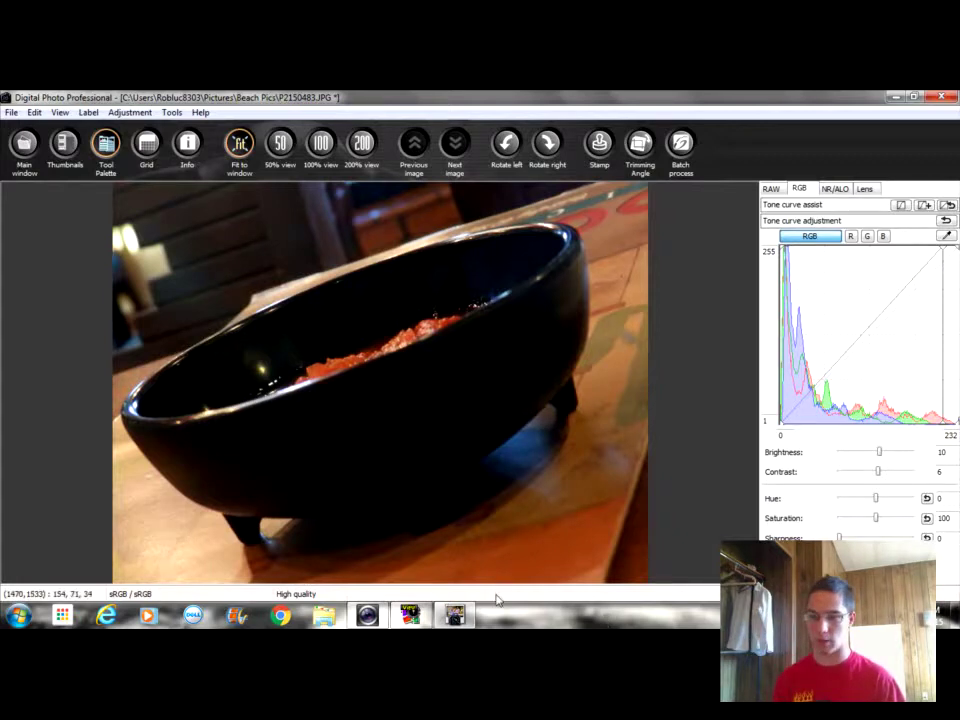
{"action": "left_click", "coordinate": [455, 614]}
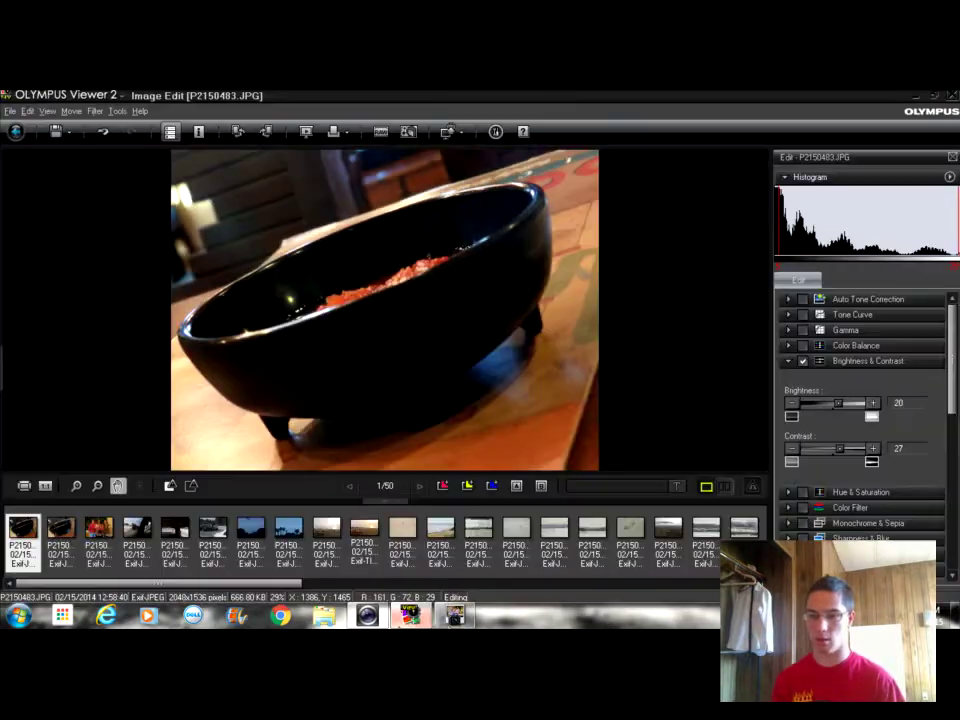
{"action": "left_click", "coordinate": [448, 620]}
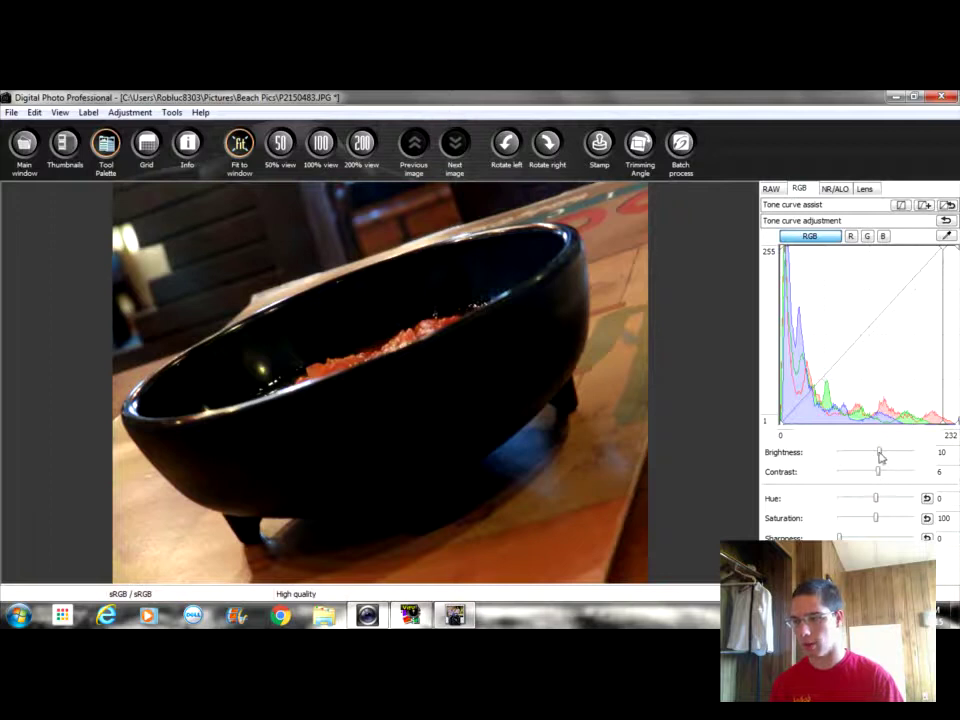
{"action": "left_click_drag", "start_coordinate": [879, 453], "coordinate": [882, 454]}
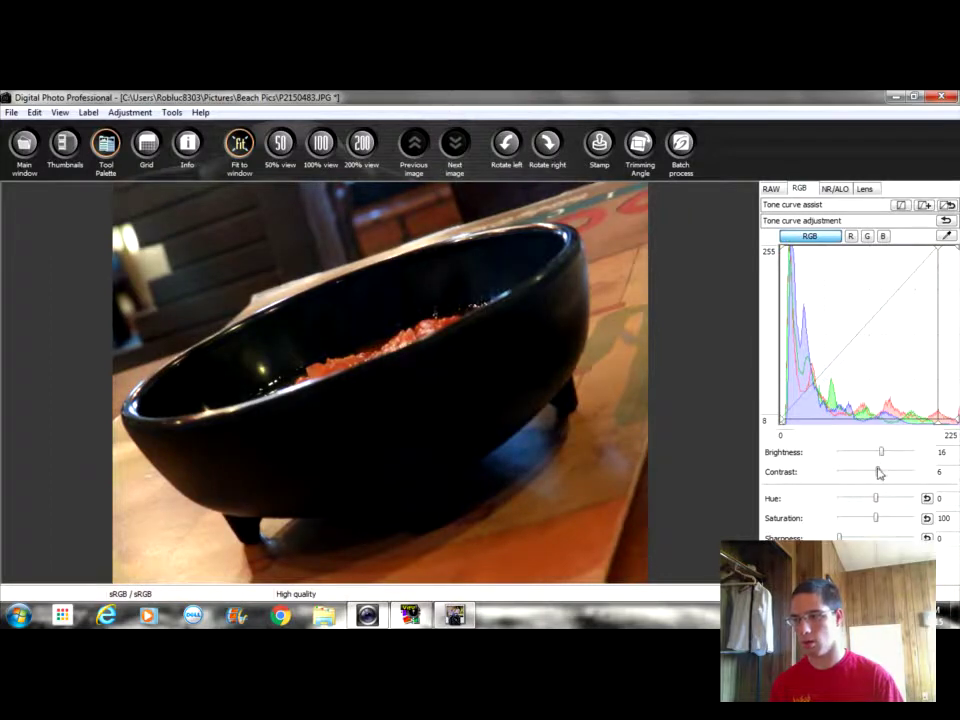
{"action": "left_click_drag", "start_coordinate": [879, 473], "coordinate": [881, 474]}
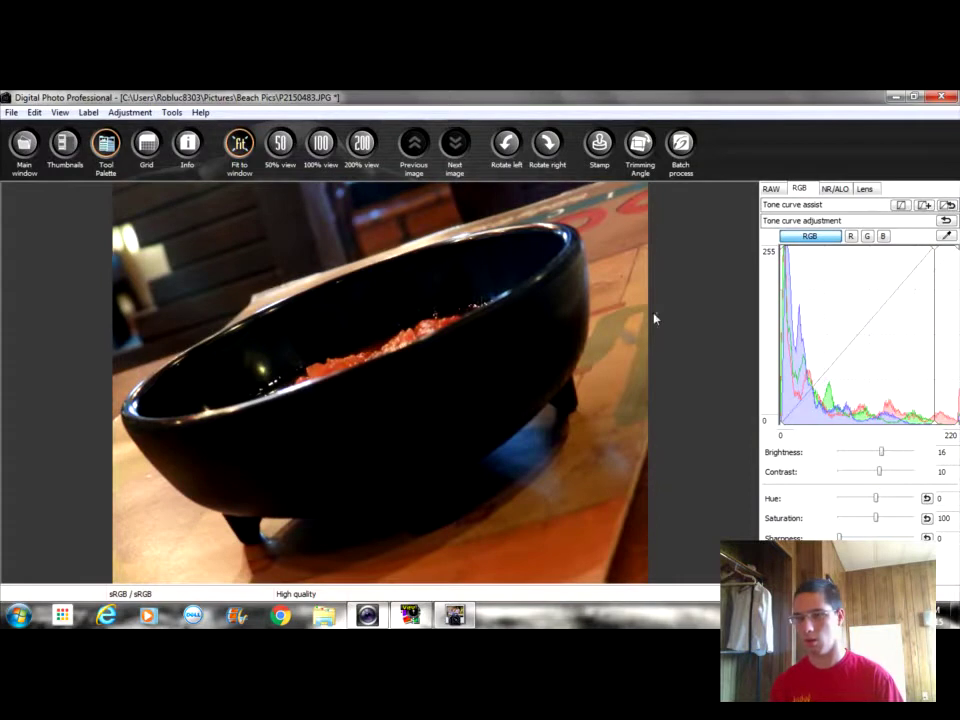
{"action": "left_click", "coordinate": [425, 610]}
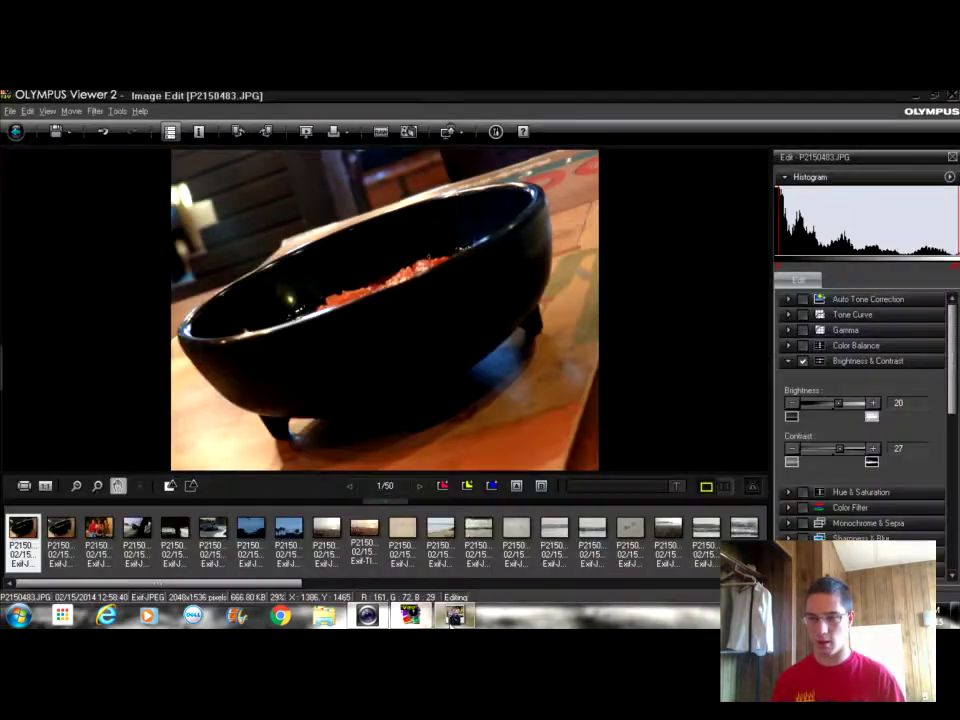
{"action": "left_click", "coordinate": [452, 616]}
{"action": "left_click", "coordinate": [425, 616]}
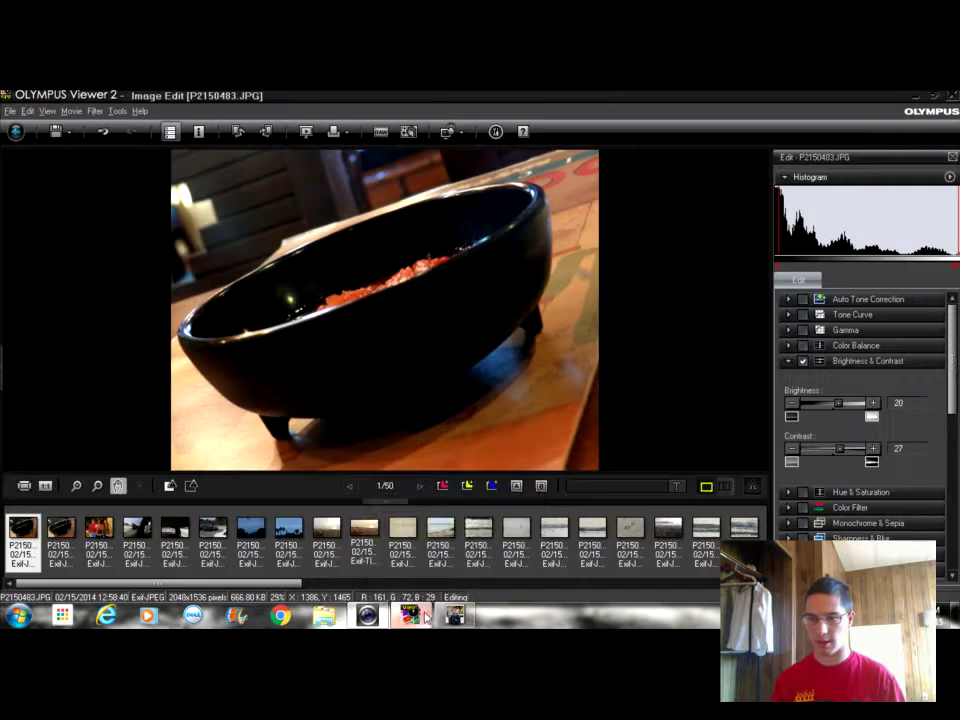
{"action": "left_click", "coordinate": [452, 616]}
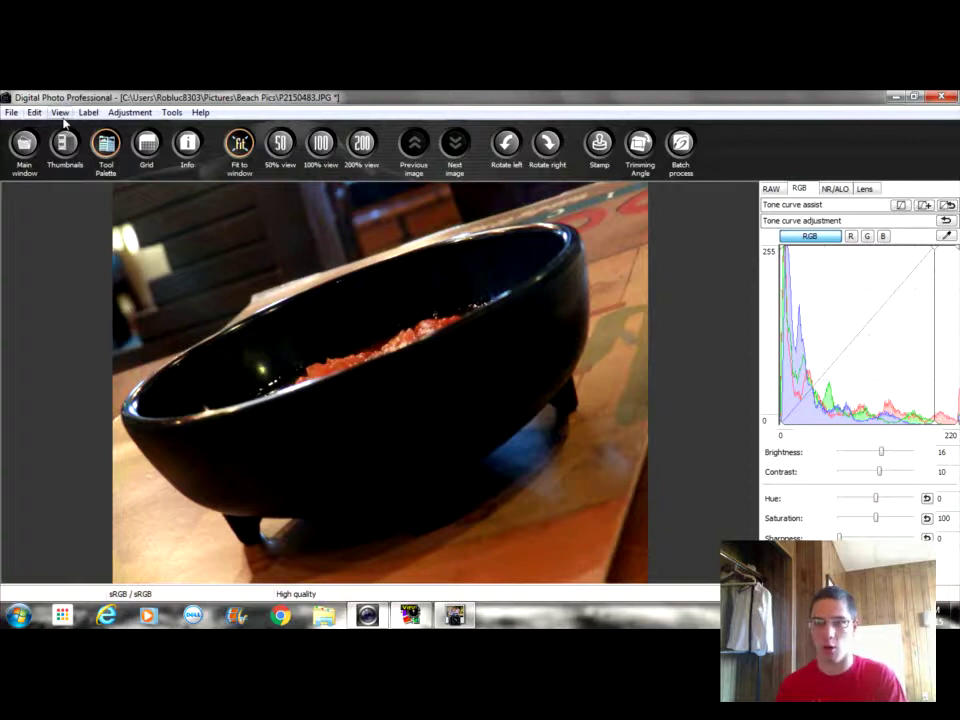
Revert the bowl photo to its shot settings and return to Olympus Viewer 2
{"action": "left_click", "coordinate": [128, 112]}
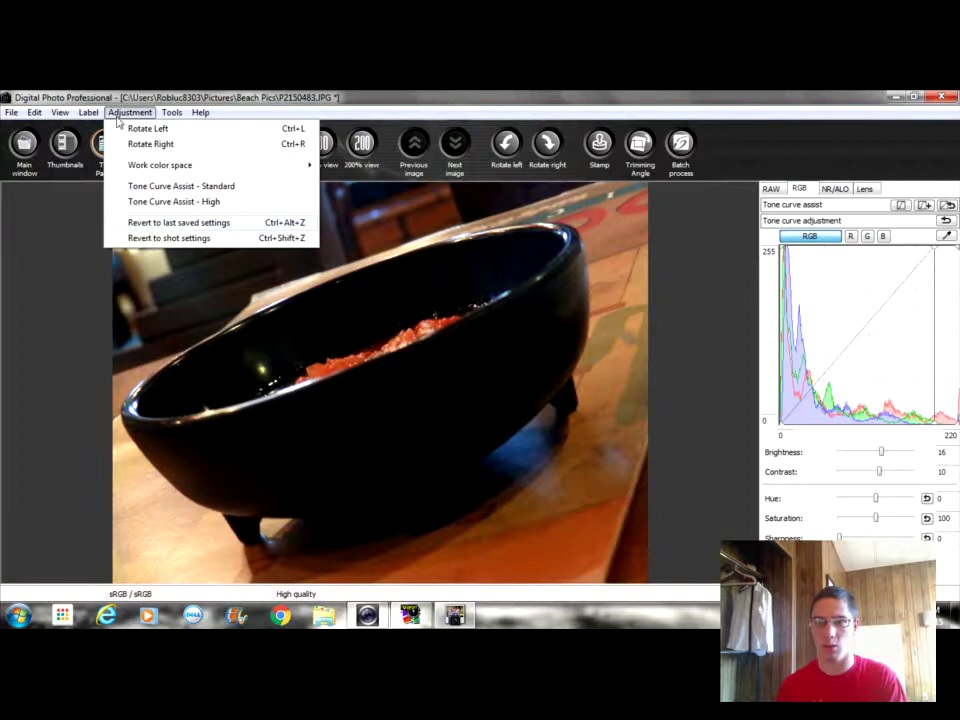
{"action": "left_click", "coordinate": [148, 239]}
{"action": "left_click", "coordinate": [410, 615]}
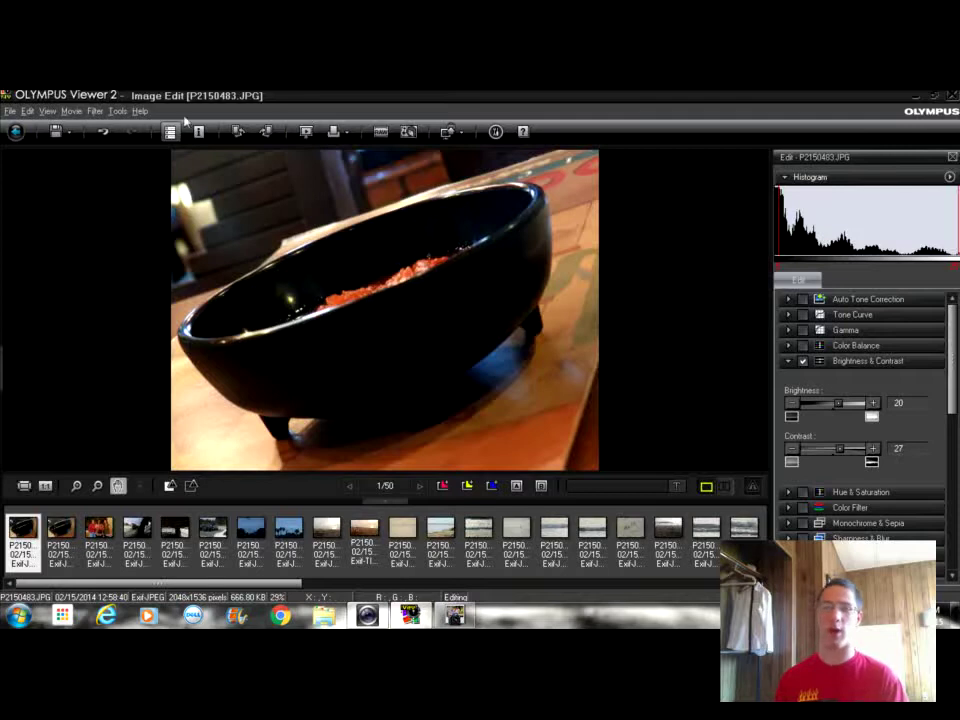
Undo contrast and brightness, answer the save prompt, open the family group photo, then return to DPP
{"action": "left_click", "coordinate": [106, 139]}
{"action": "left_click", "coordinate": [104, 134]}
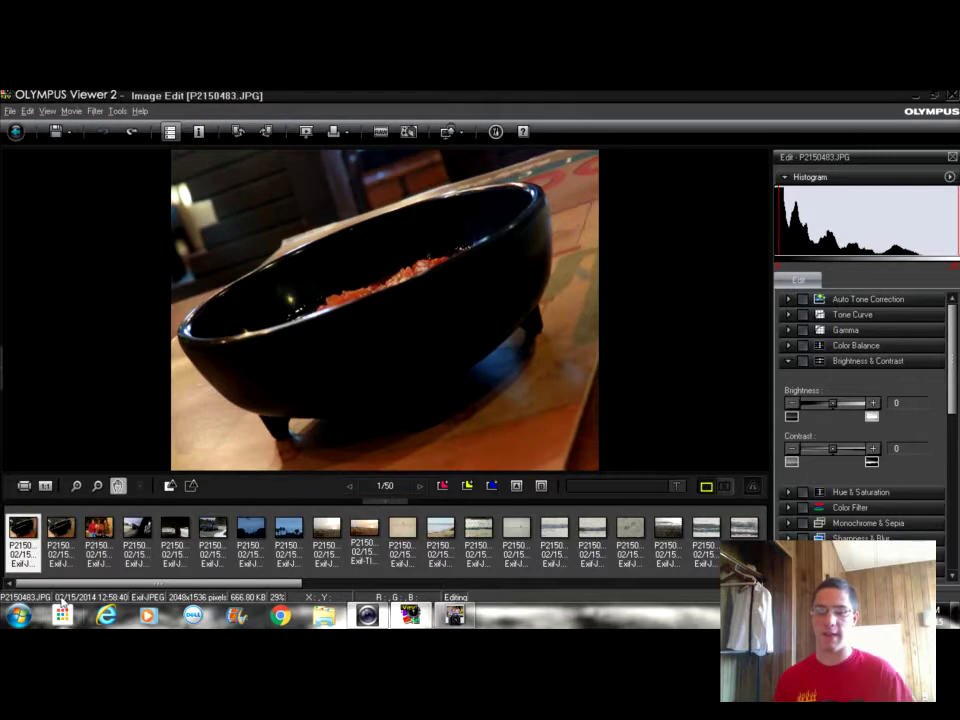
{"action": "left_click", "coordinate": [66, 537]}
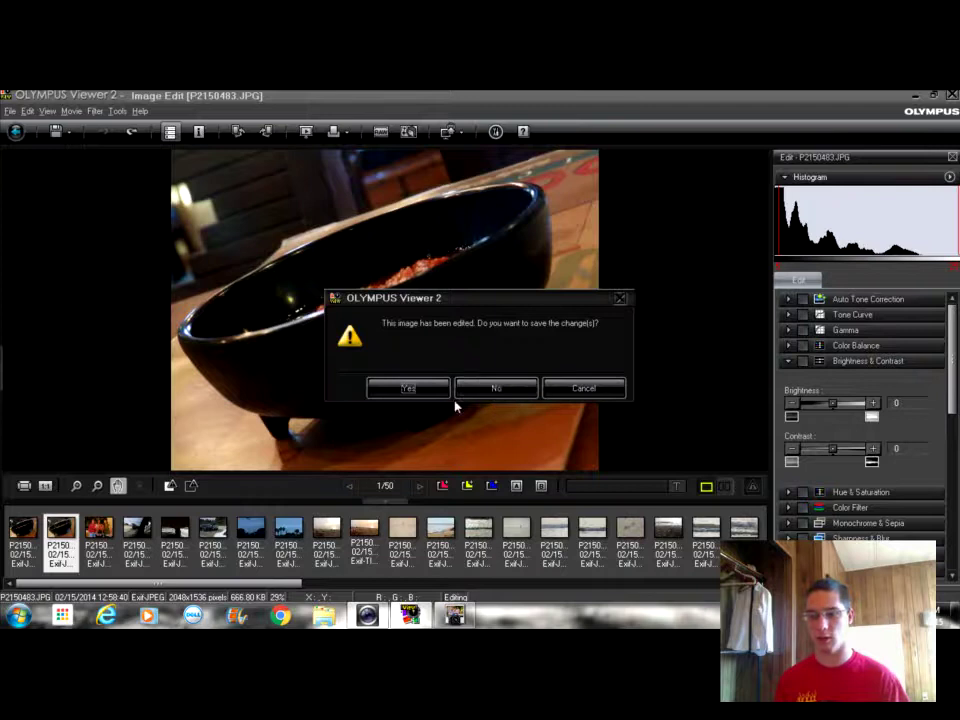
{"action": "left_click", "coordinate": [497, 389]}
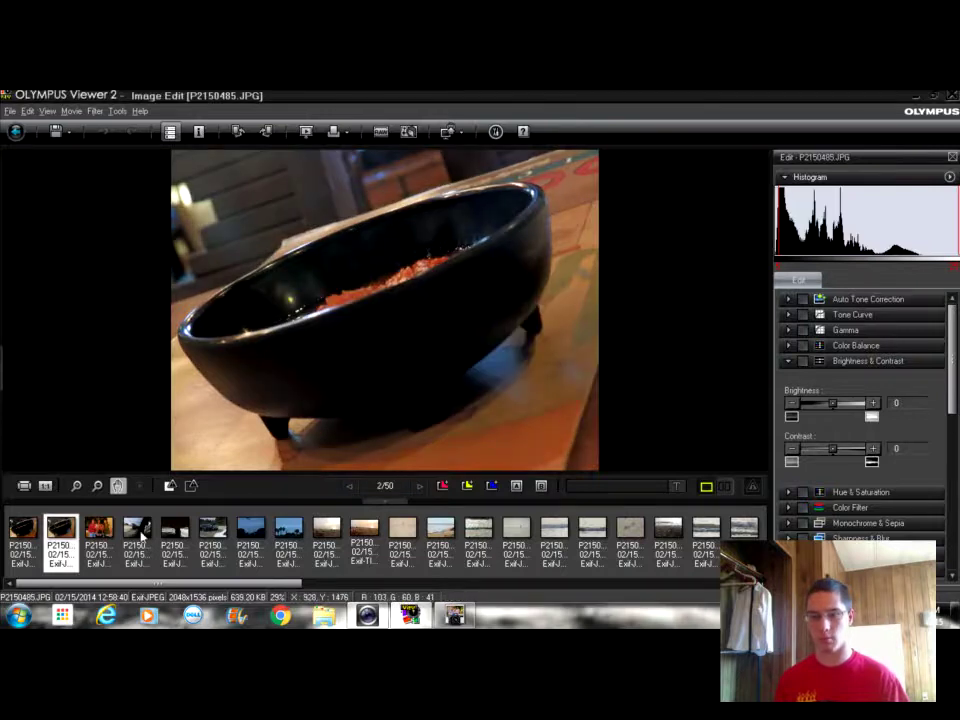
{"action": "left_click", "coordinate": [102, 535]}
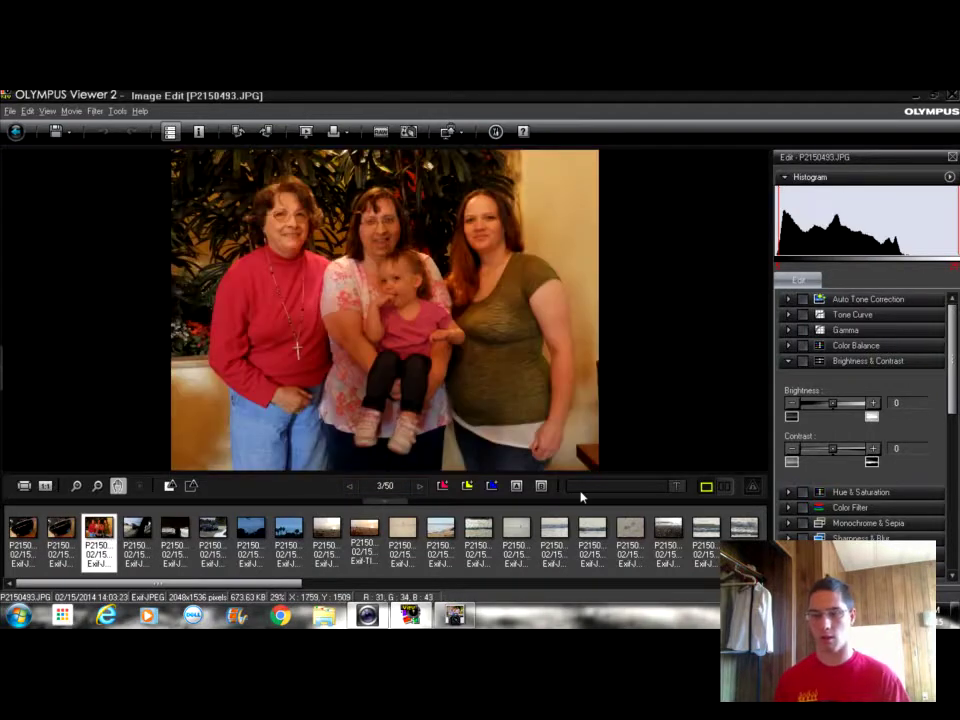
{"action": "key", "text": "alt+Tab"}
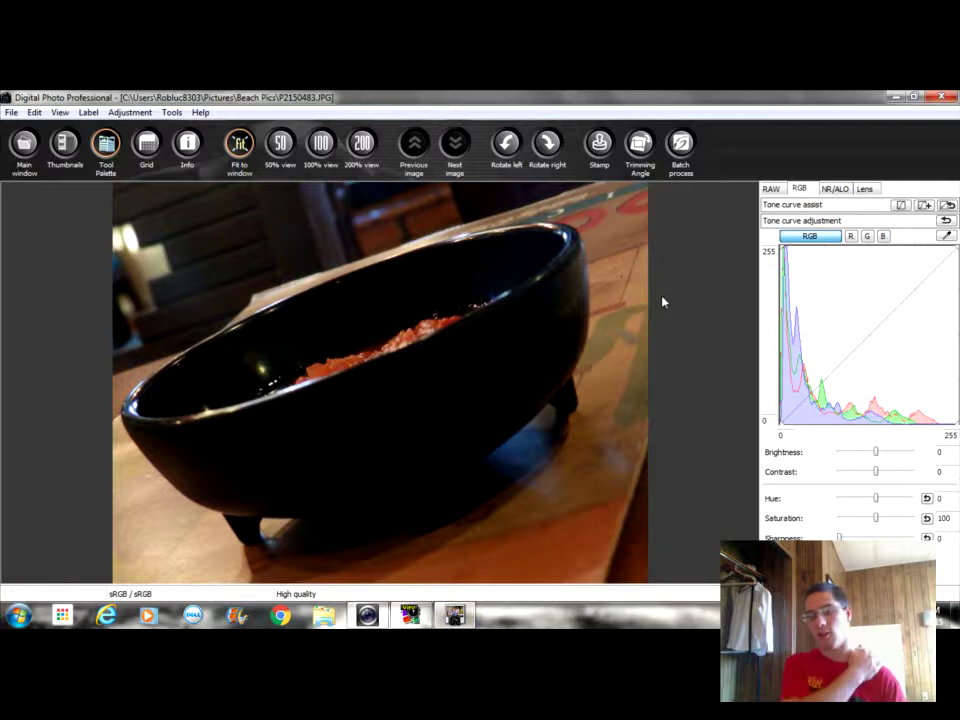
Overlay a grid on the bowl photo, then hide and restore the Tool Palette
{"action": "left_click", "coordinate": [142, 143]}
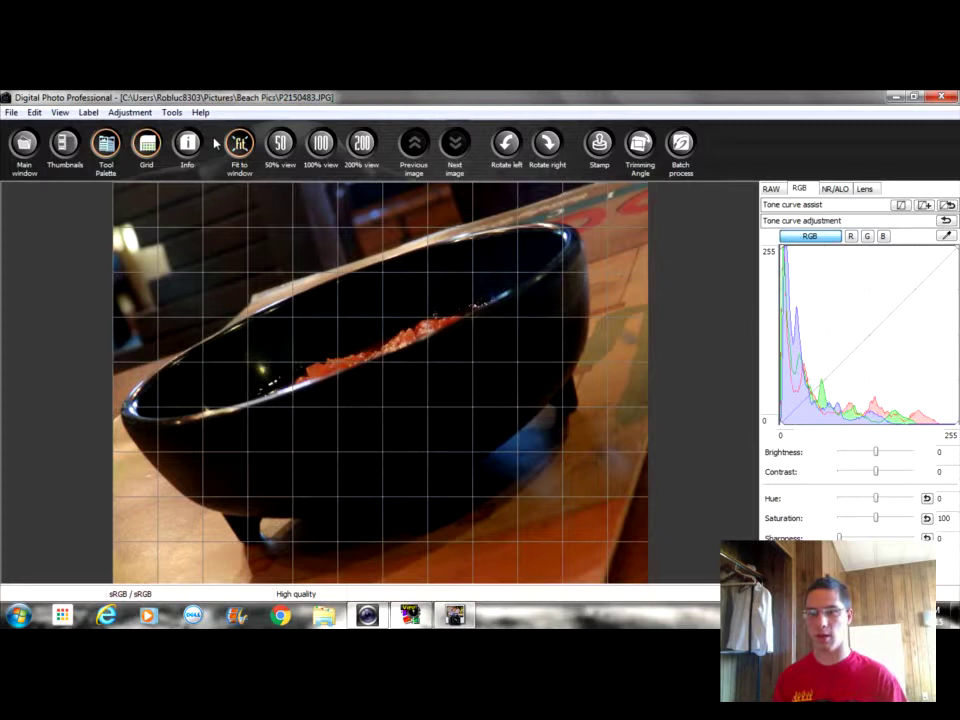
{"action": "left_click", "coordinate": [105, 143]}
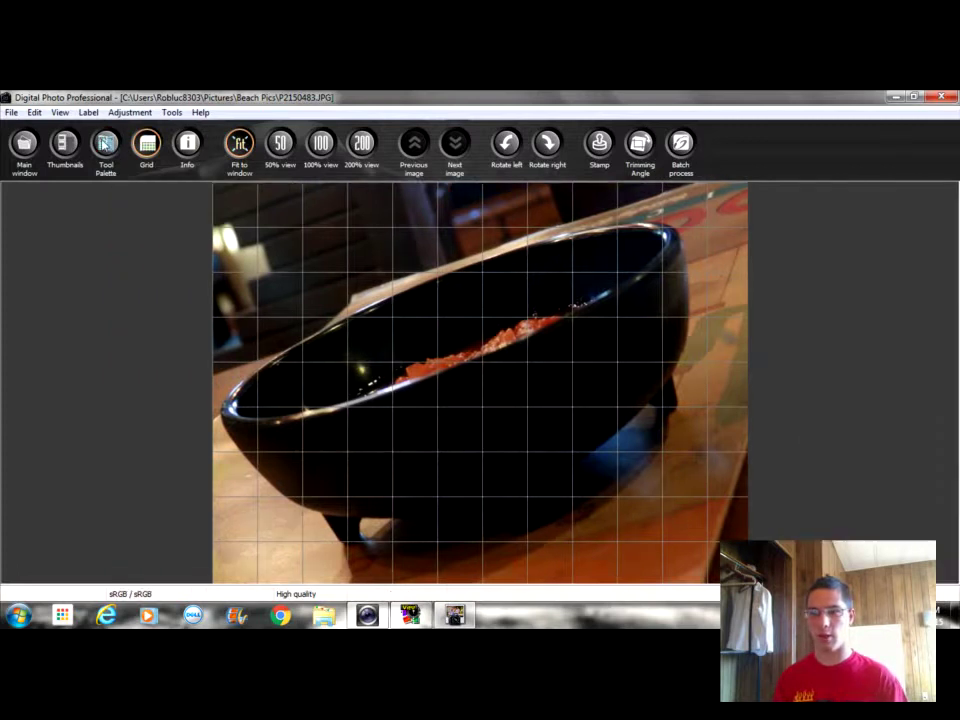
{"action": "left_click", "coordinate": [105, 143]}
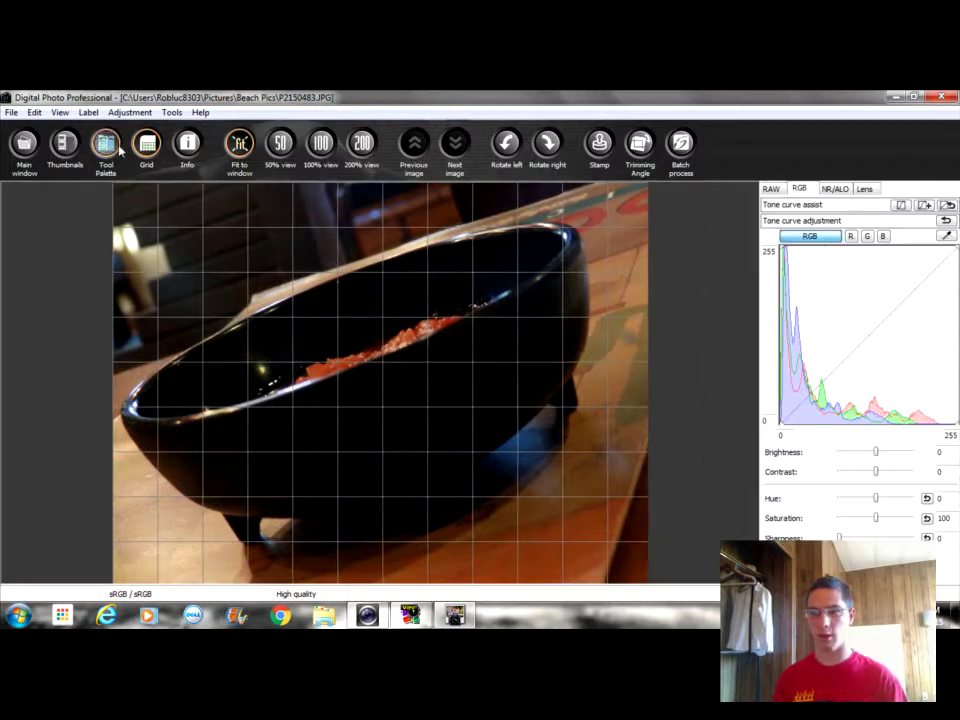
Browse the NR/ALO and RAW tabs, returning to the RGB tone and brightness settings
{"action": "left_click", "coordinate": [838, 190]}
{"action": "left_click", "coordinate": [811, 192]}
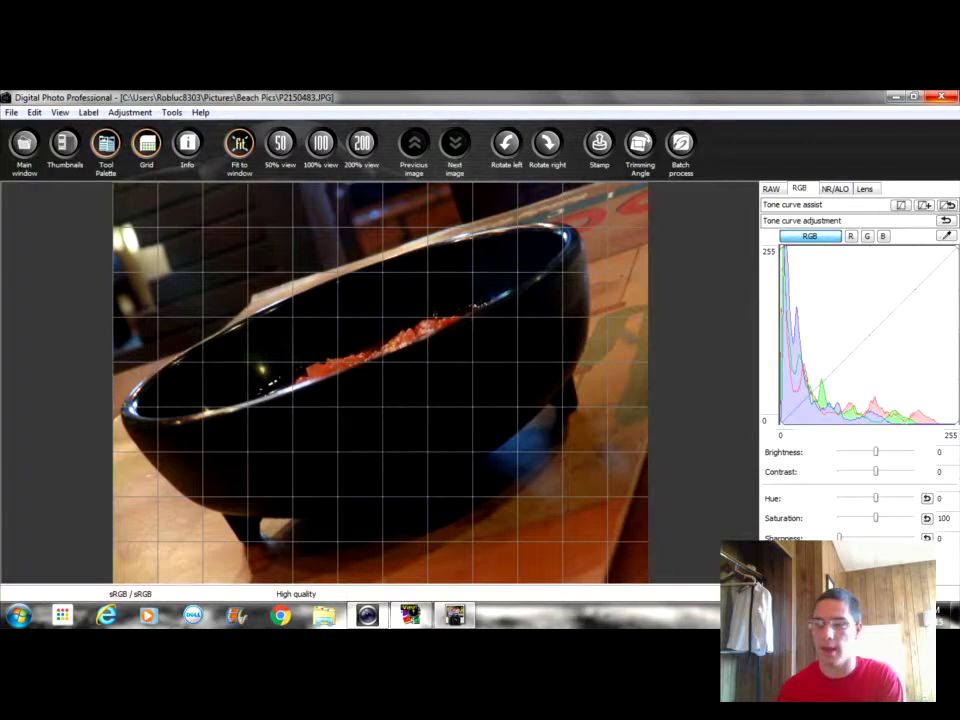
{"action": "left_click", "coordinate": [769, 189]}
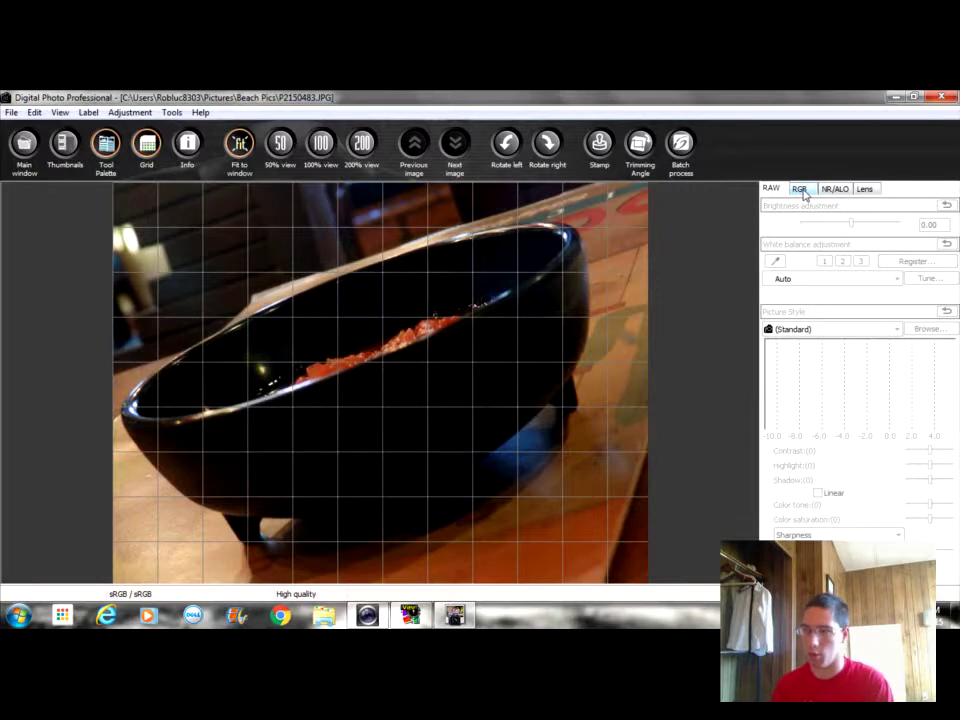
{"action": "left_click", "coordinate": [801, 190]}
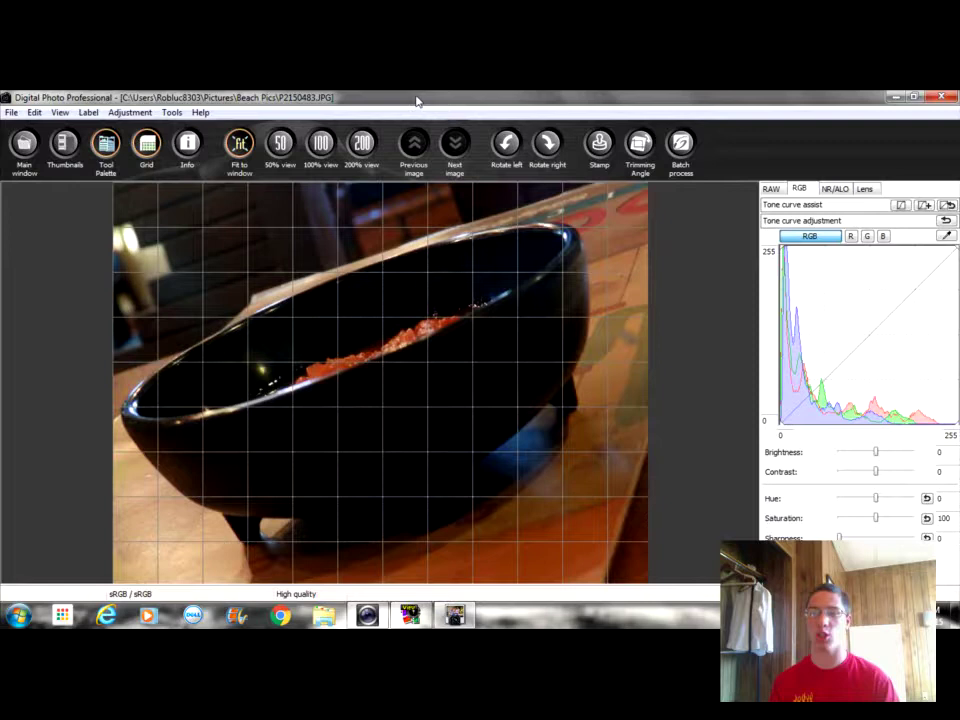
Close Digital Photo Professional and Olympus Viewer 2
{"action": "left_click", "coordinate": [929, 97]}
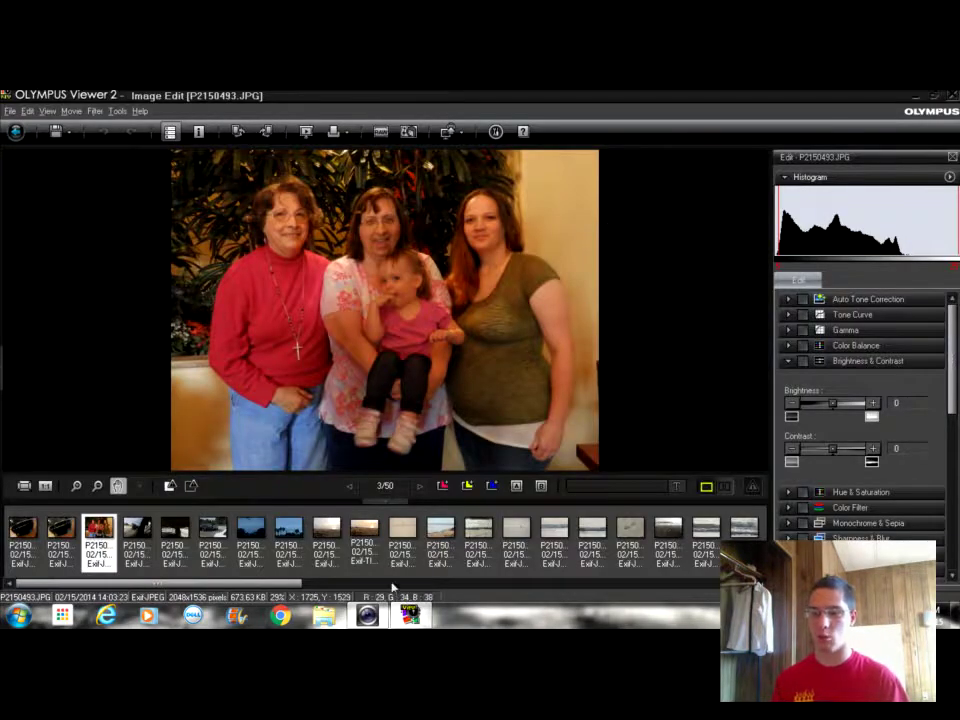
{"action": "mouse_move", "coordinate": [420, 616]}
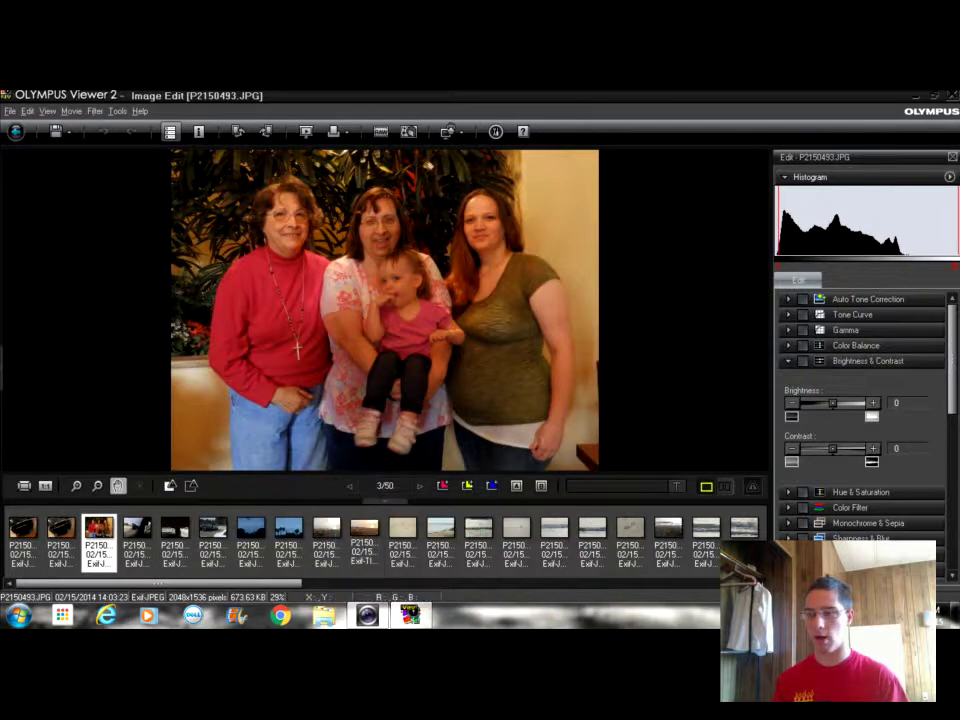
{"action": "left_click", "coordinate": [951, 95]}
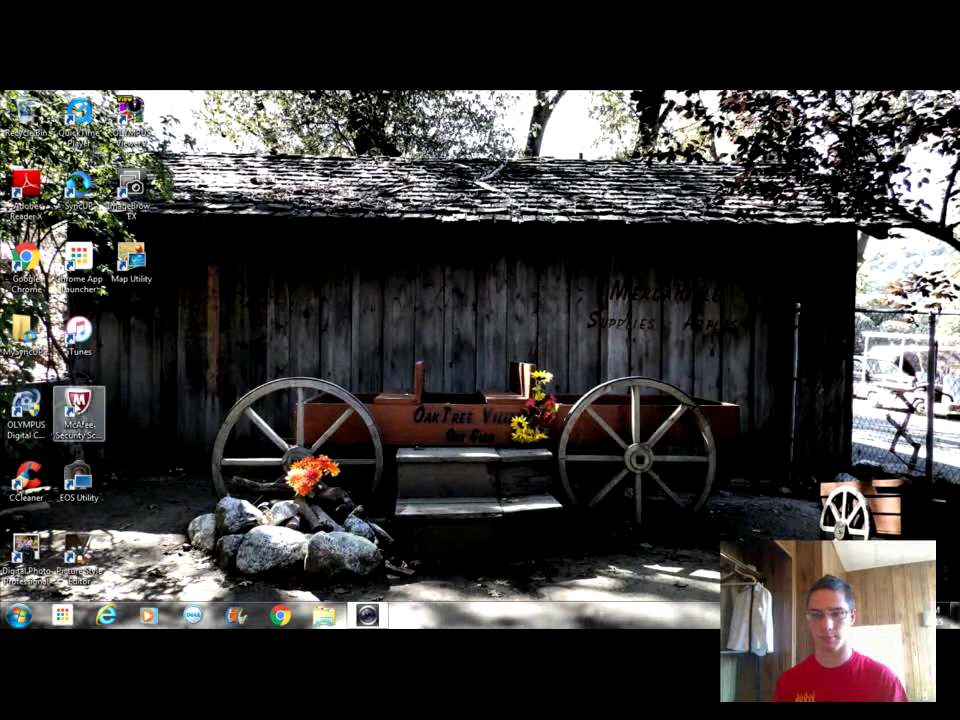
Relaunch Digital Photo Professional from its desktop icon
{"action": "key", "text": "super"}
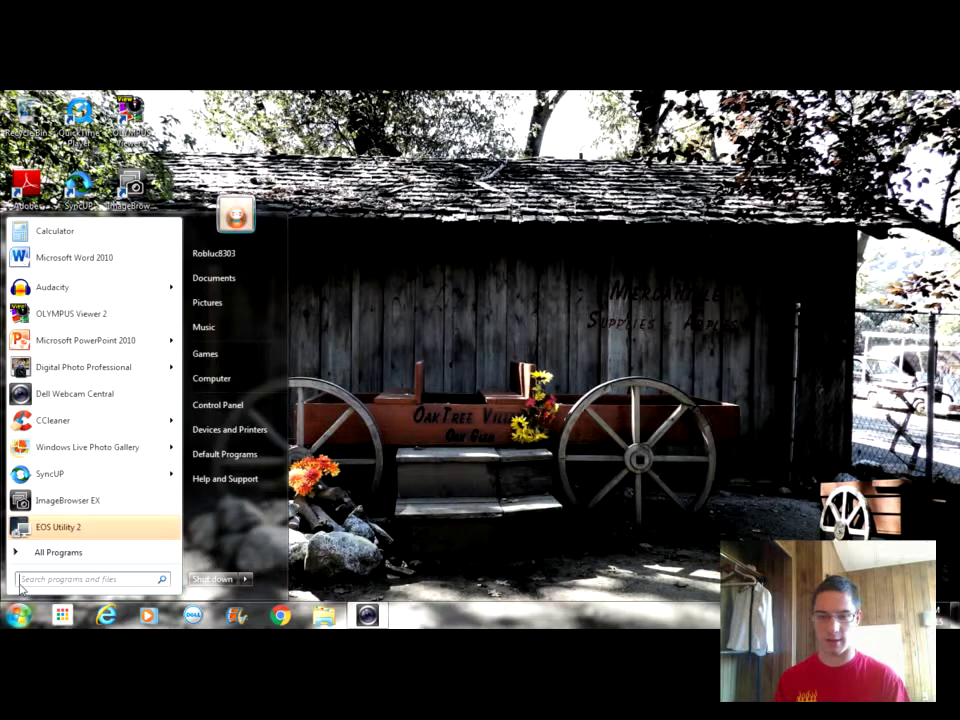
{"action": "left_click", "coordinate": [26, 558]}
{"action": "double_click", "coordinate": [20, 550]}
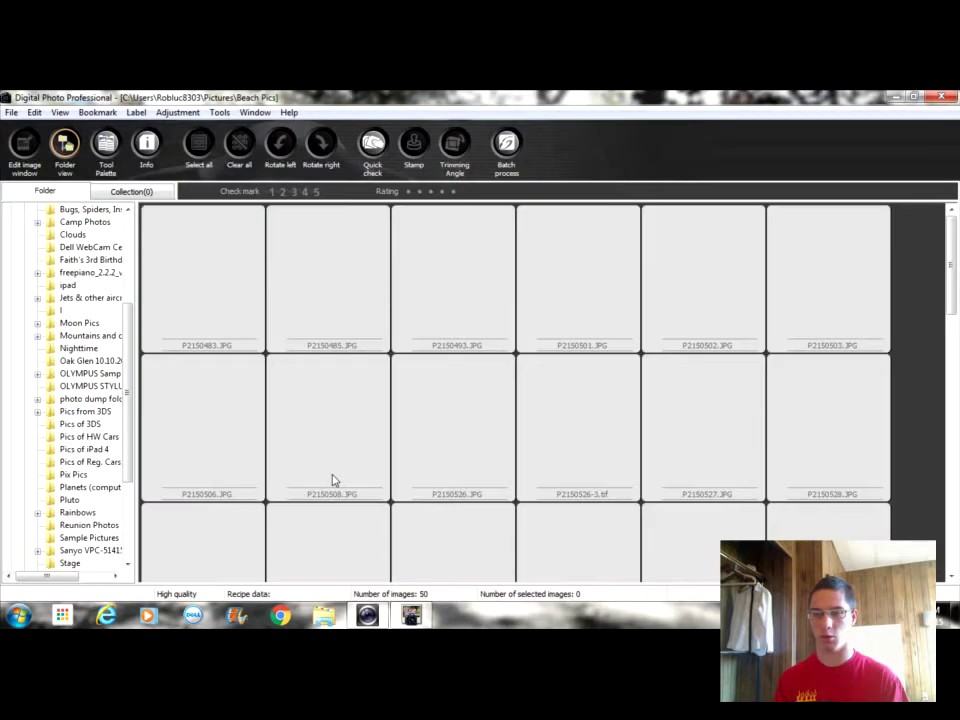
Open the family photo P2150493.JPG for editing and raise its brightness to 14
{"action": "left_click", "coordinate": [455, 268]}
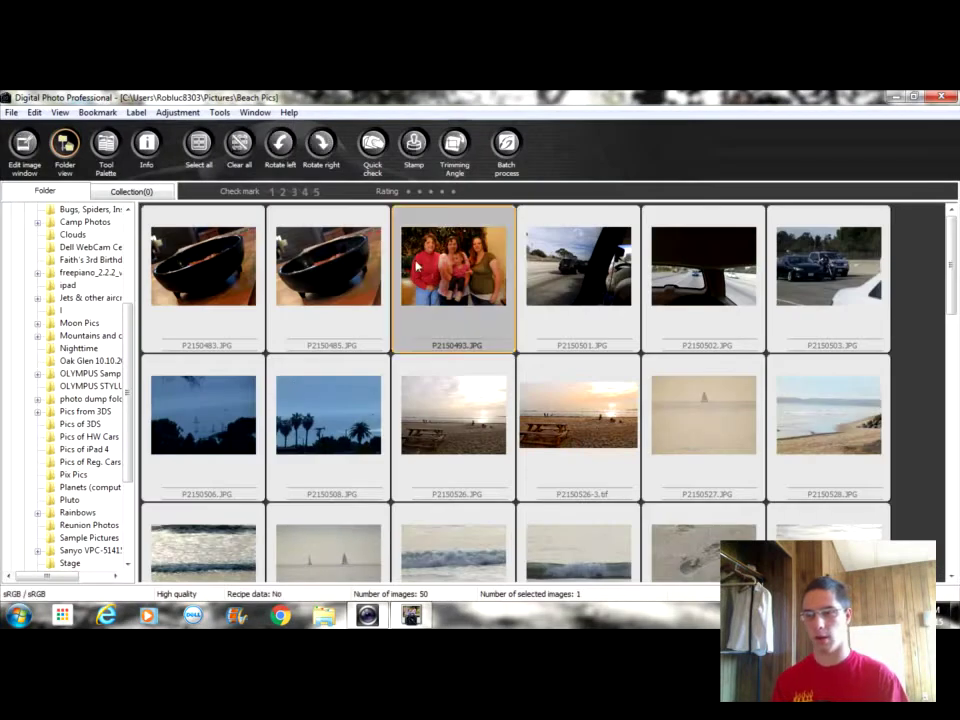
{"action": "left_click", "coordinate": [25, 145]}
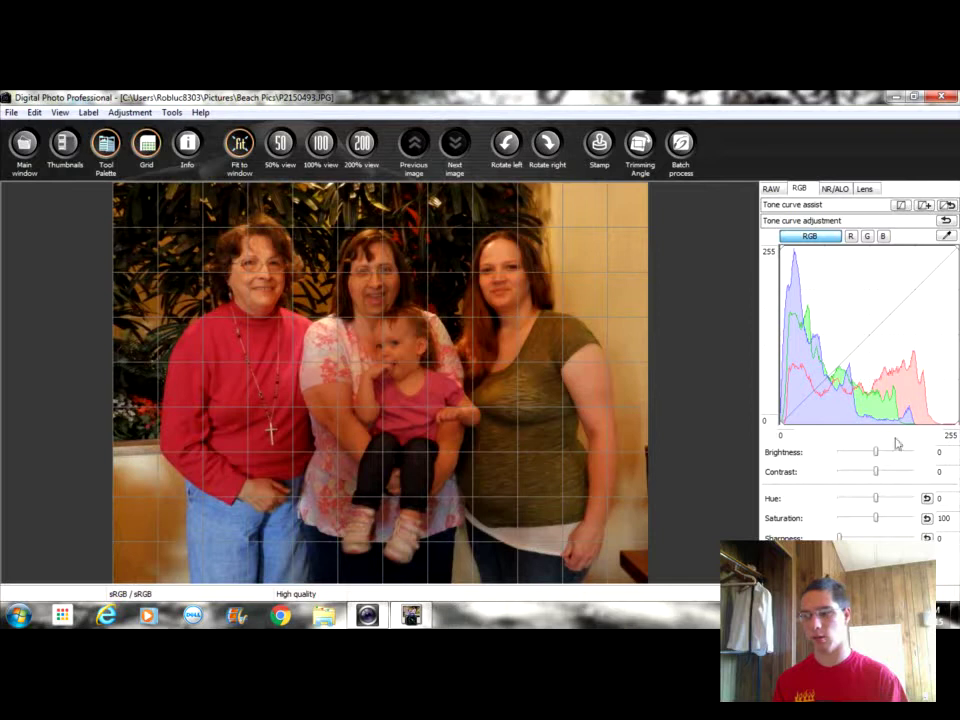
{"action": "left_click_drag", "start_coordinate": [877, 453], "coordinate": [881, 478]}
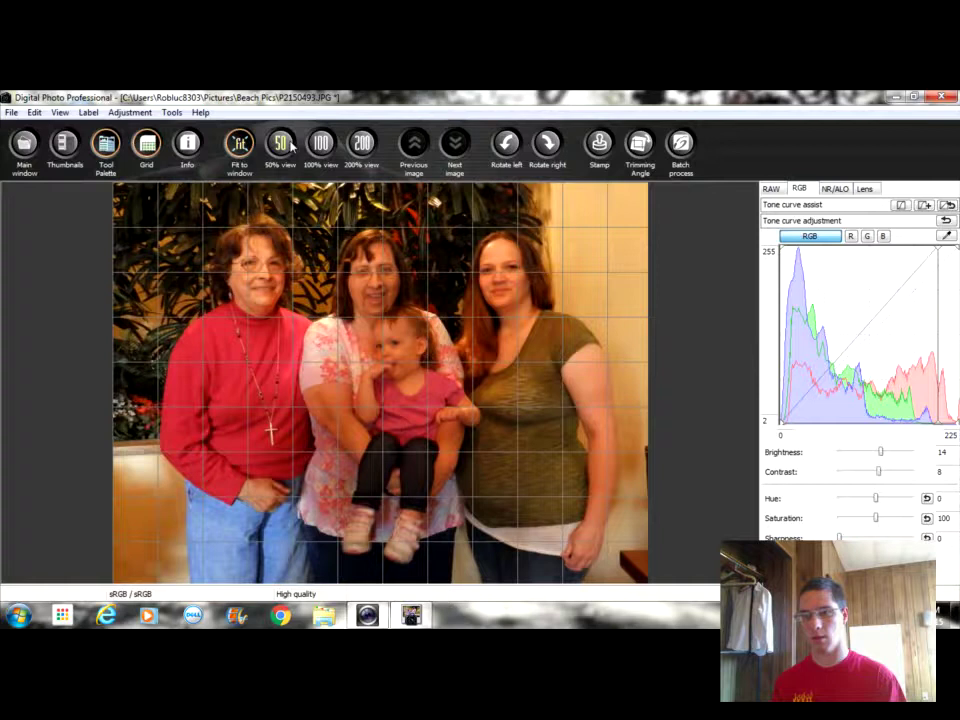
Turn the grid off and revert the photo to its shot settings
{"action": "left_click", "coordinate": [148, 145]}
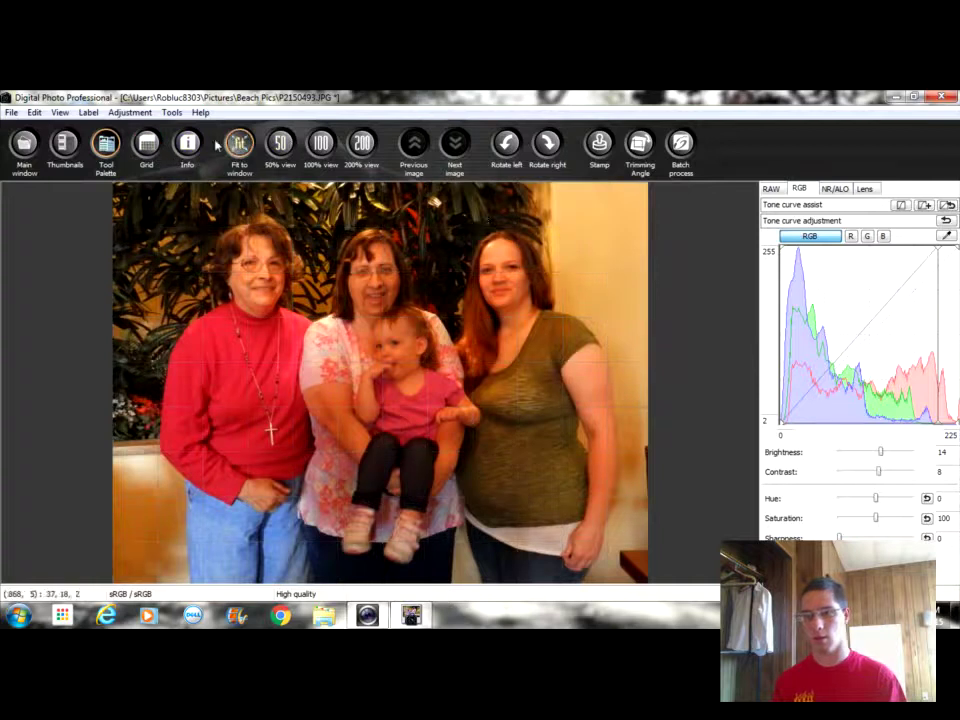
{"action": "left_click", "coordinate": [130, 112]}
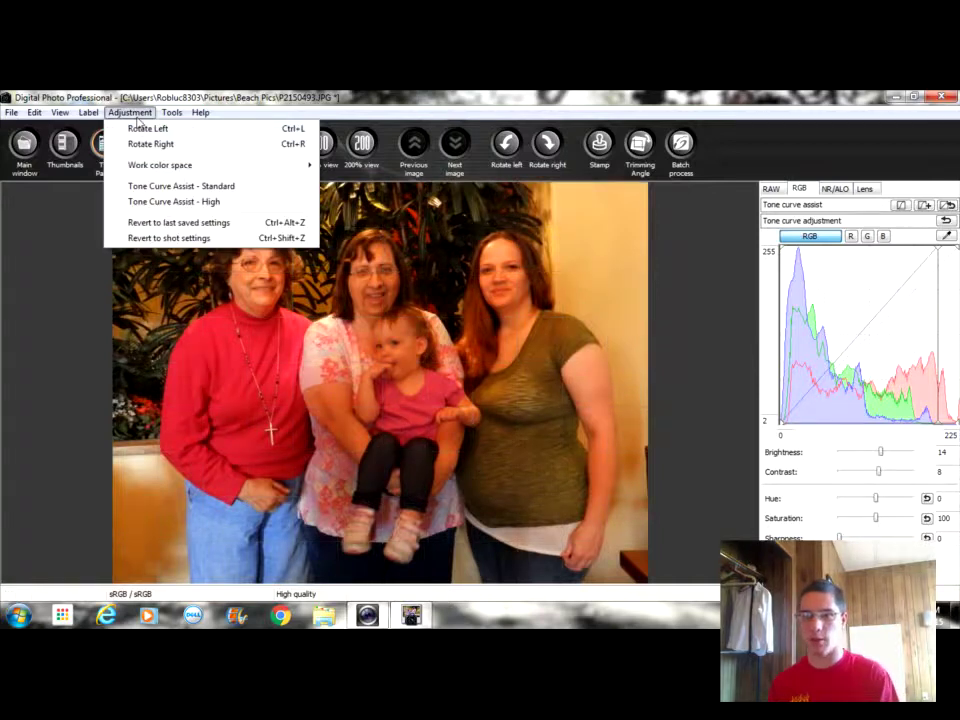
{"action": "left_click", "coordinate": [171, 240]}
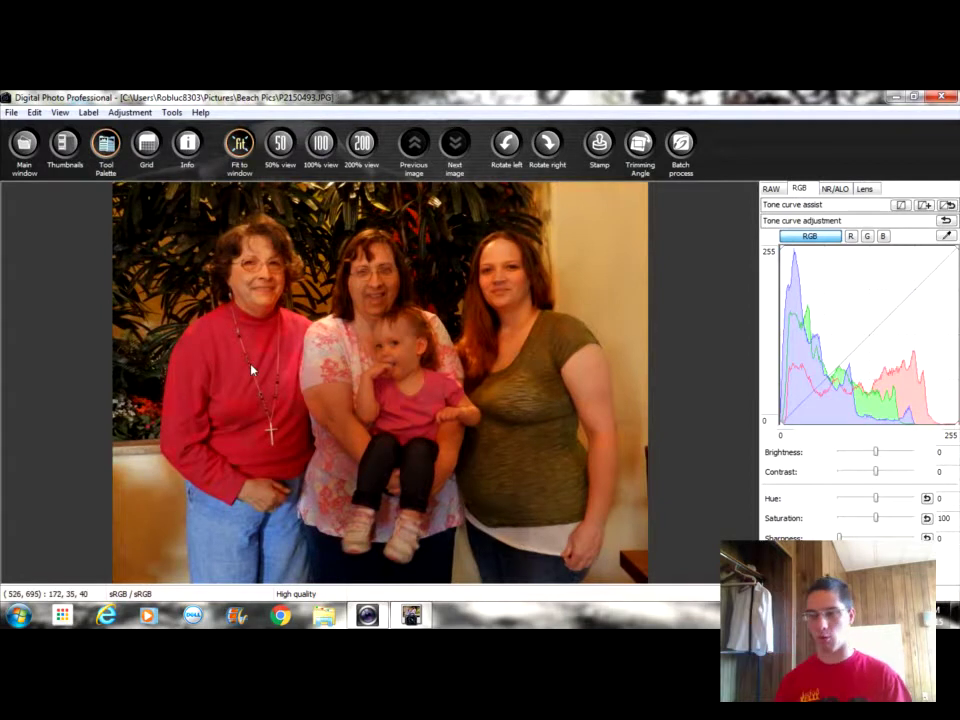
Navigate through Computer to C:\Program Files (x86)\Canon in Windows Explorer
{"action": "key", "text": "super"}
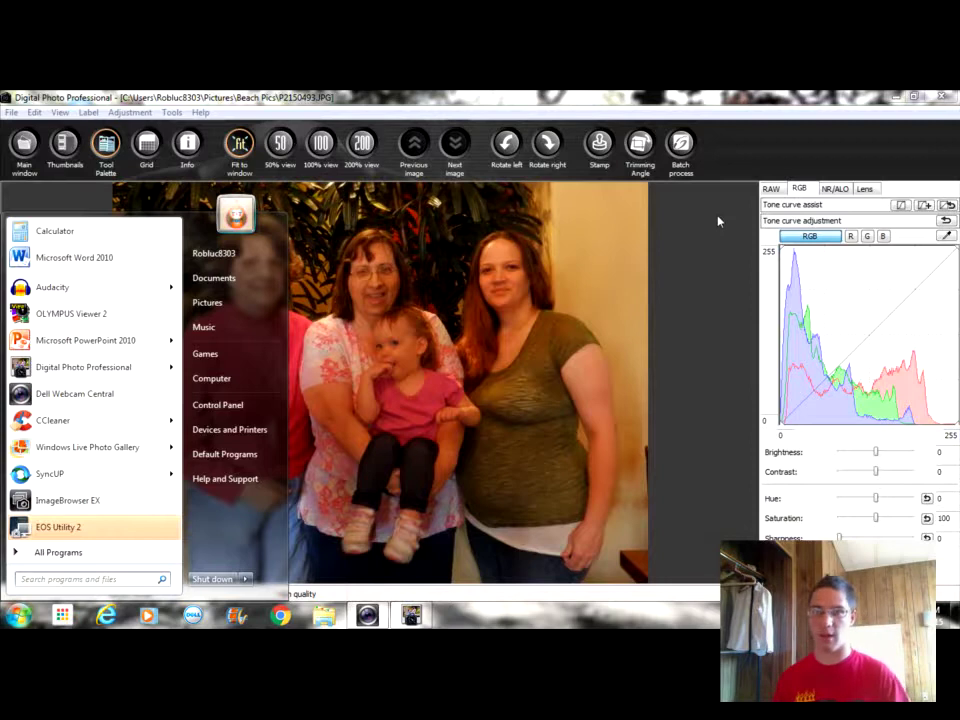
{"action": "left_click", "coordinate": [246, 383]}
{"action": "left_click", "coordinate": [238, 224]}
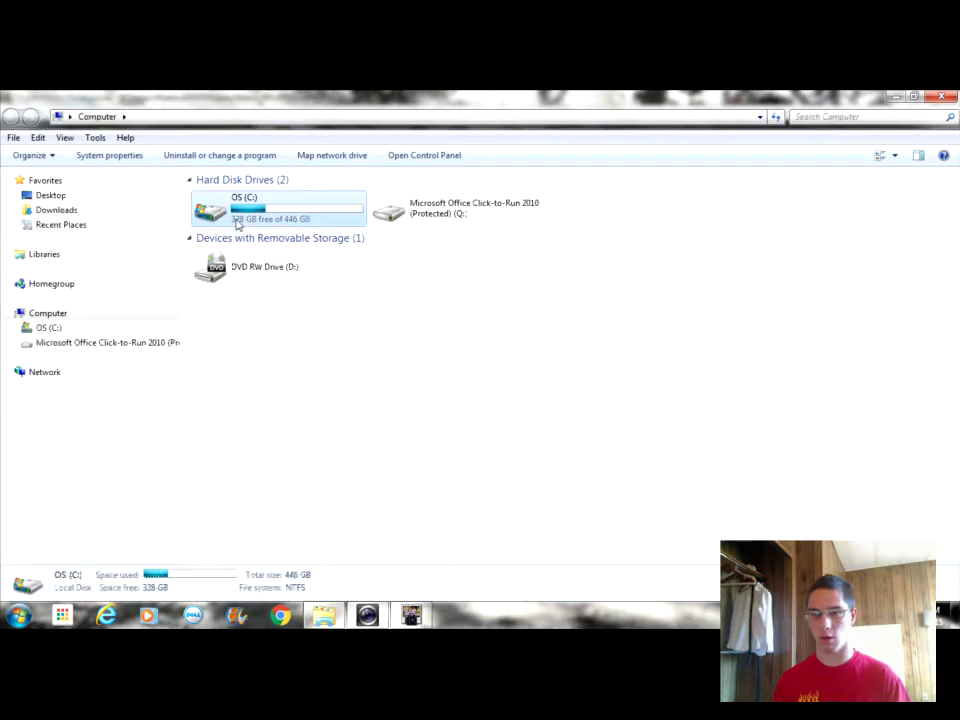
{"action": "double_click", "coordinate": [238, 224]}
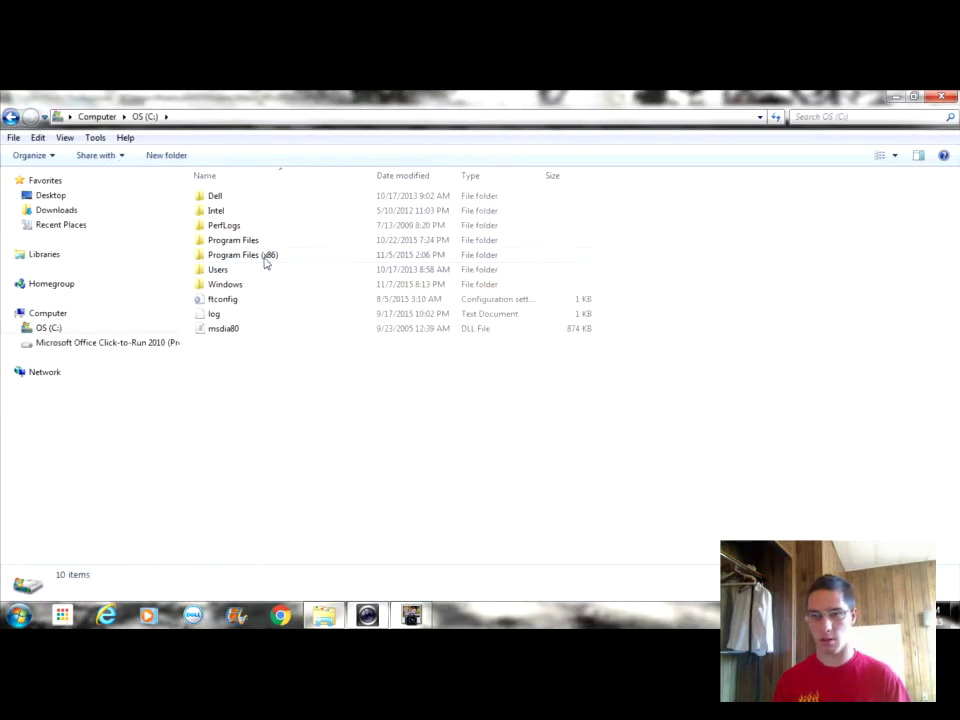
{"action": "double_click", "coordinate": [266, 257]}
{"action": "scroll", "coordinate": [615, 315], "scroll_direction": "down", "scroll_amount": 2}
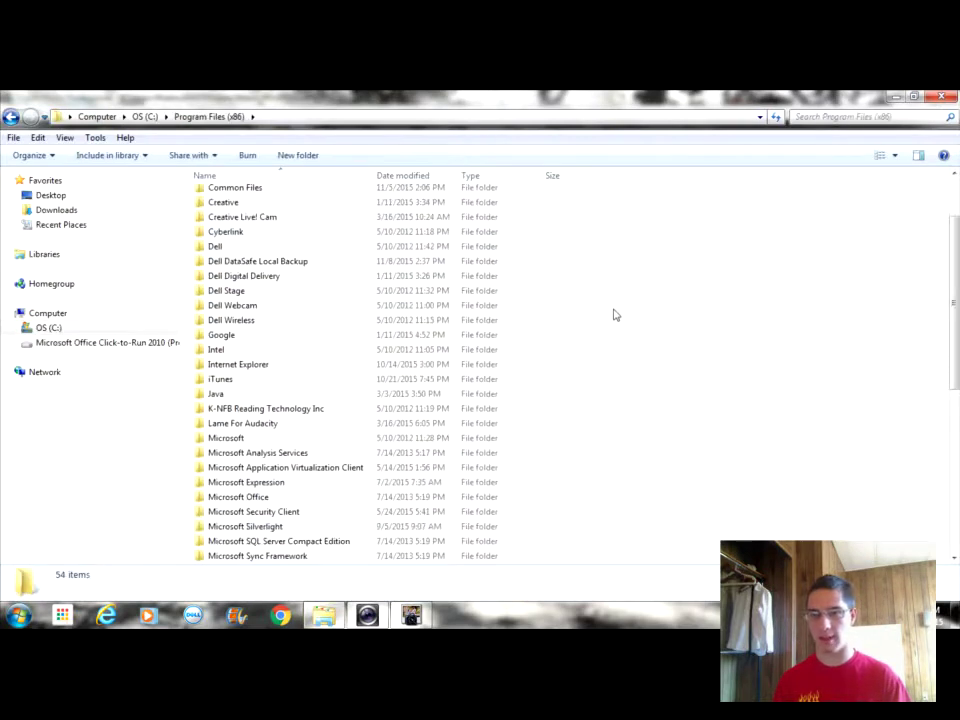
{"action": "scroll", "coordinate": [611, 319], "scroll_direction": "up", "scroll_amount": 1}
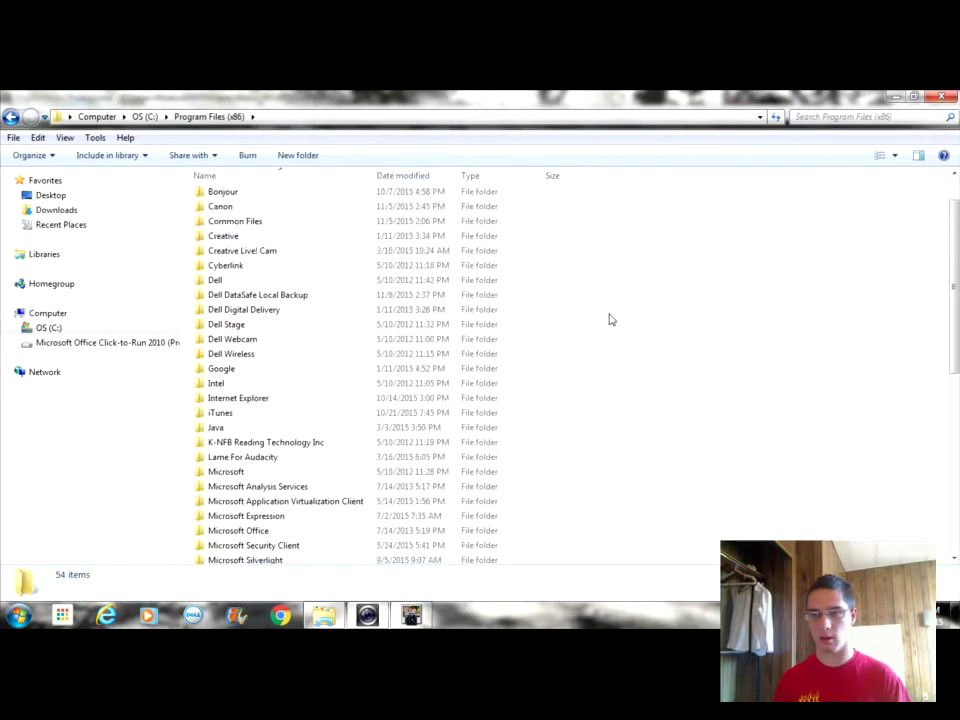
{"action": "double_click", "coordinate": [381, 207]}
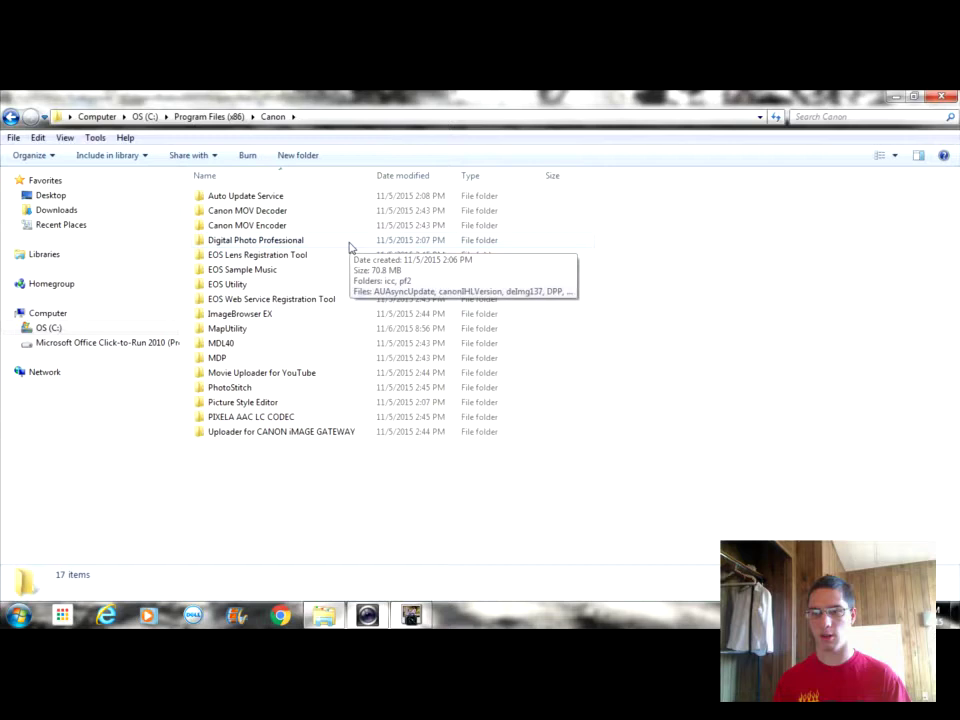
{"action": "right_click", "coordinate": [349, 245]}
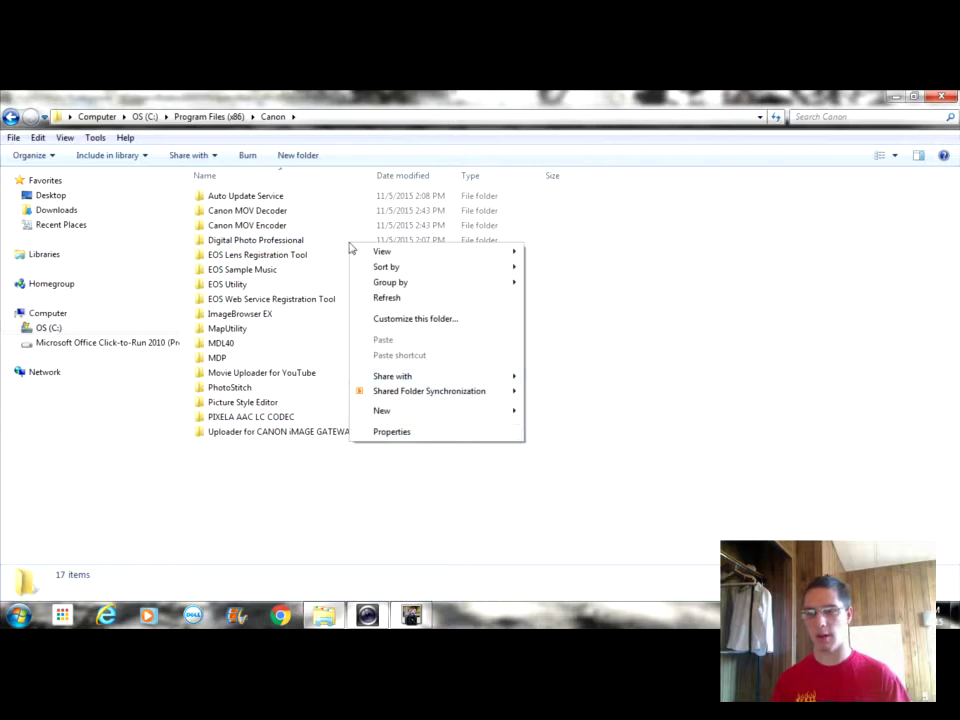
{"action": "left_click", "coordinate": [452, 432]}
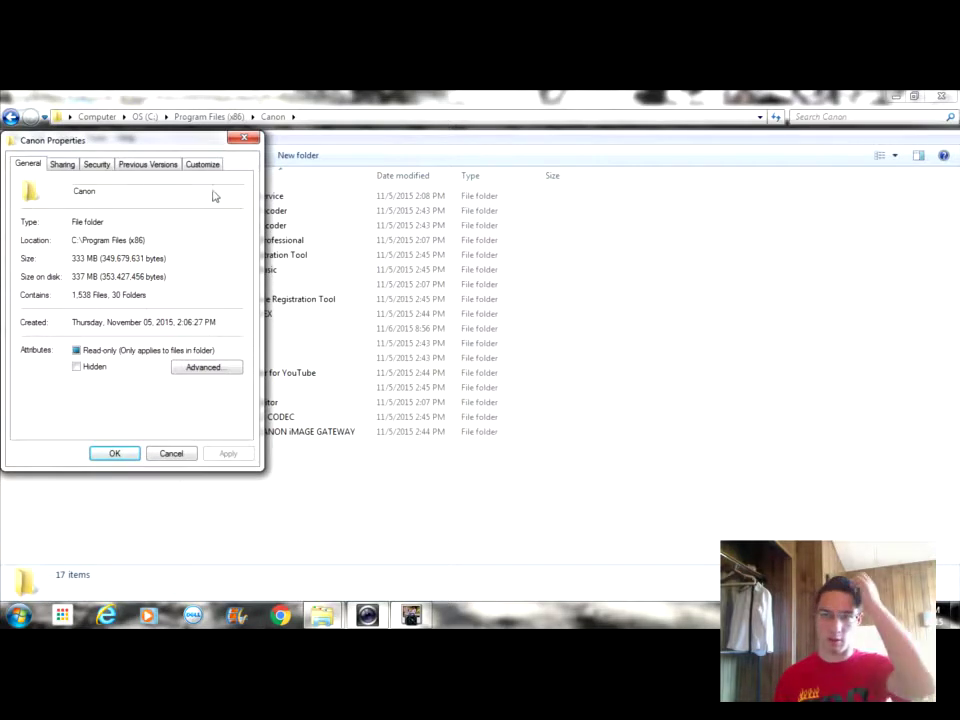
{"action": "left_click", "coordinate": [172, 455]}
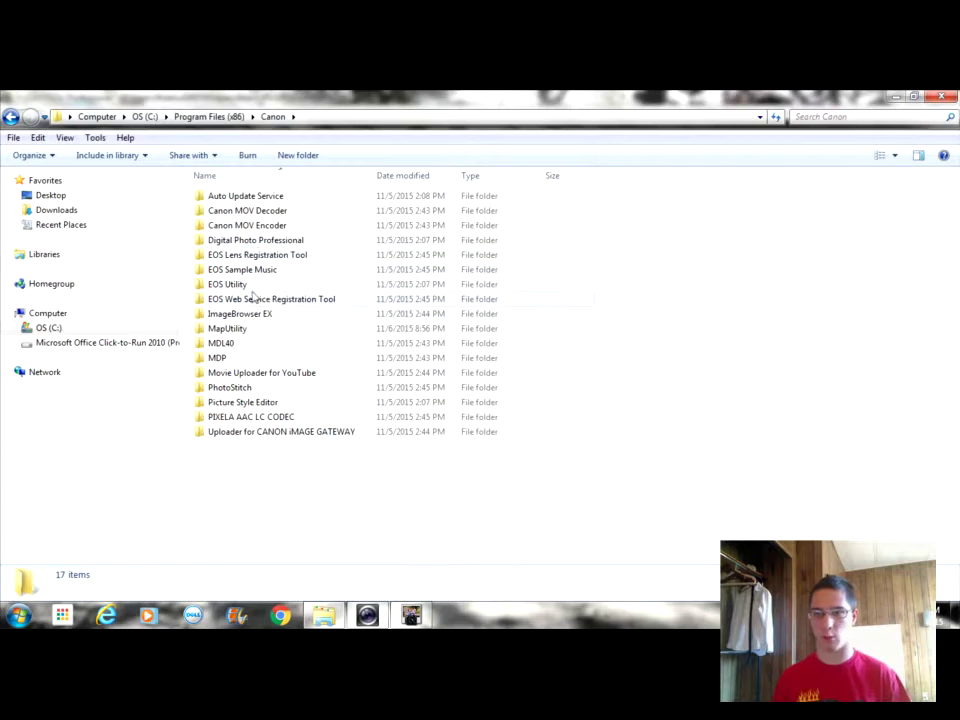
{"action": "left_click", "coordinate": [257, 242]}
{"action": "right_click", "coordinate": [257, 244]}
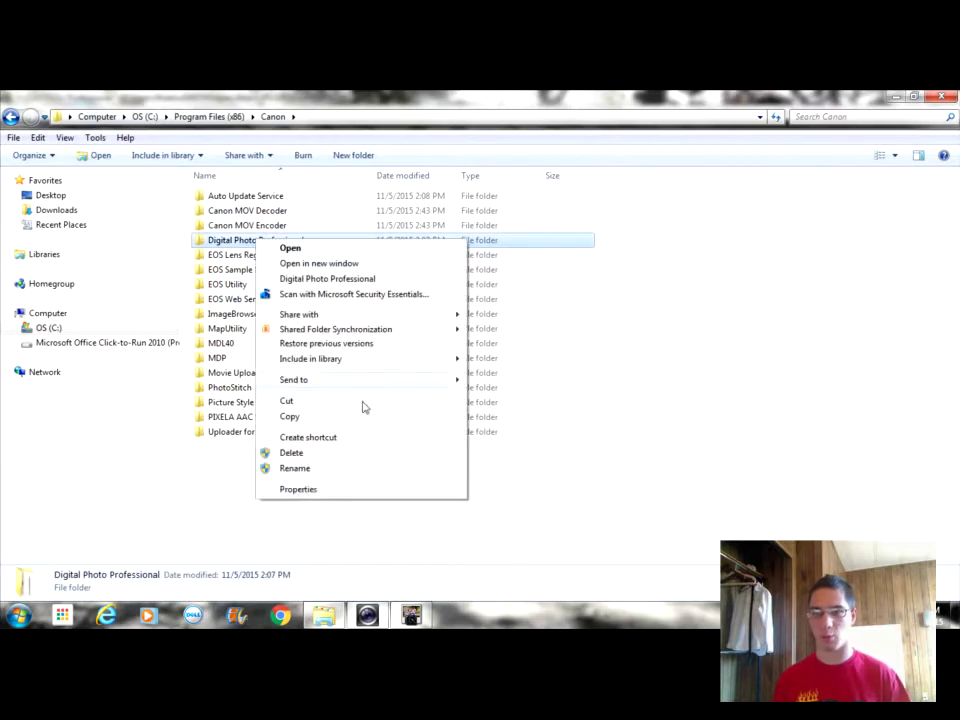
{"action": "left_click", "coordinate": [301, 489]}
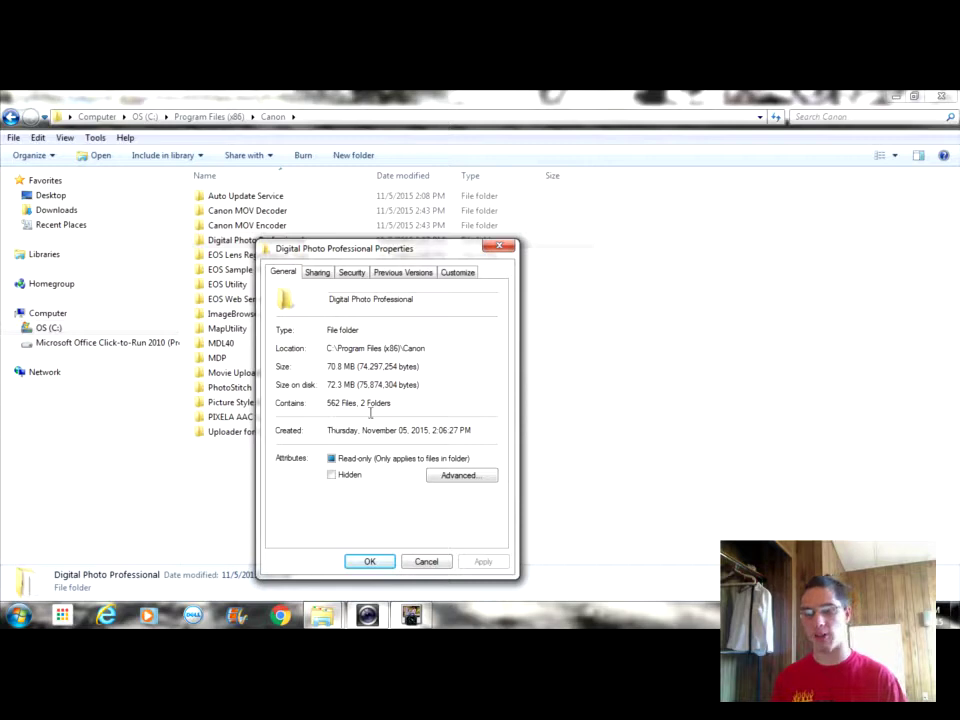
{"action": "left_click", "coordinate": [424, 562]}
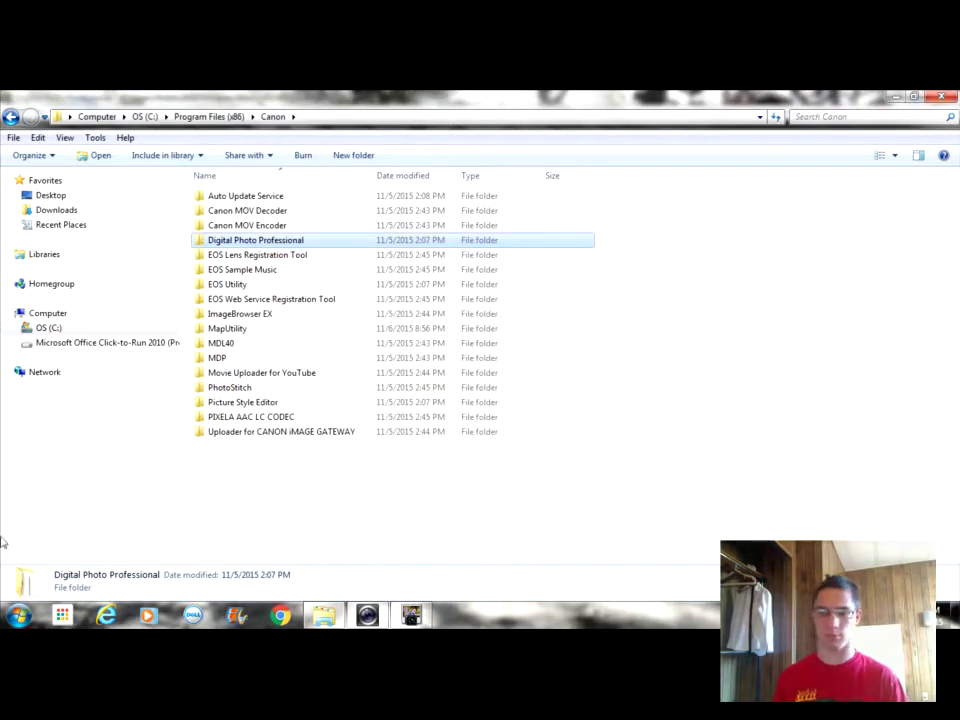
Go back to Program Files (x86), open OLYMPUS and view the folder's properties
{"action": "left_click", "coordinate": [8, 117]}
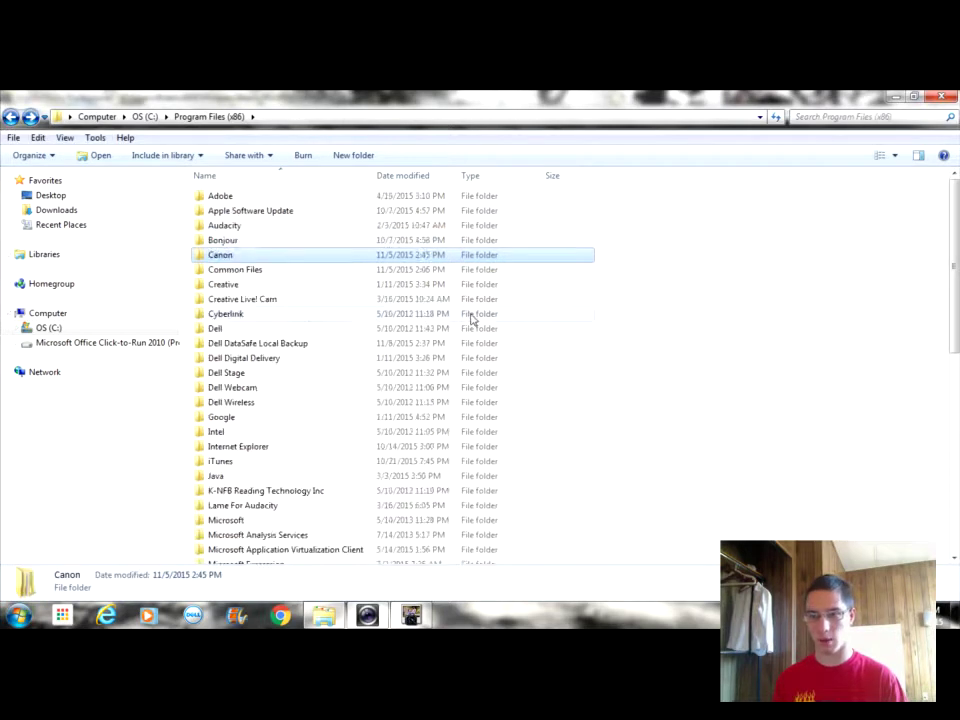
{"action": "scroll", "coordinate": [473, 318], "scroll_direction": "down", "scroll_amount": 7}
{"action": "scroll", "coordinate": [473, 318], "scroll_direction": "down", "scroll_amount": 2}
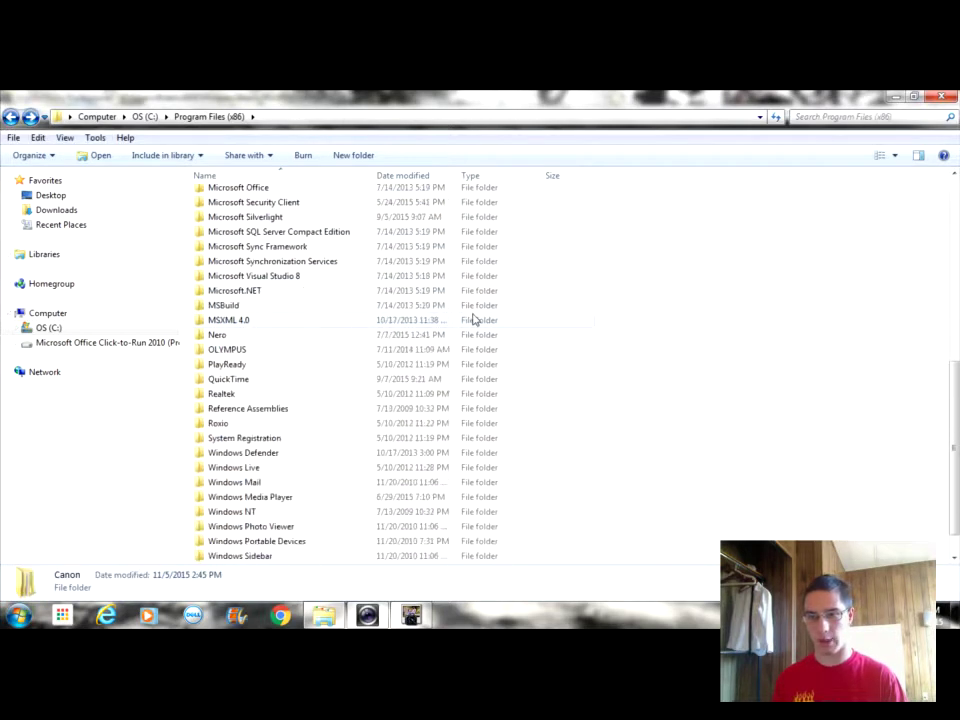
{"action": "double_click", "coordinate": [406, 355]}
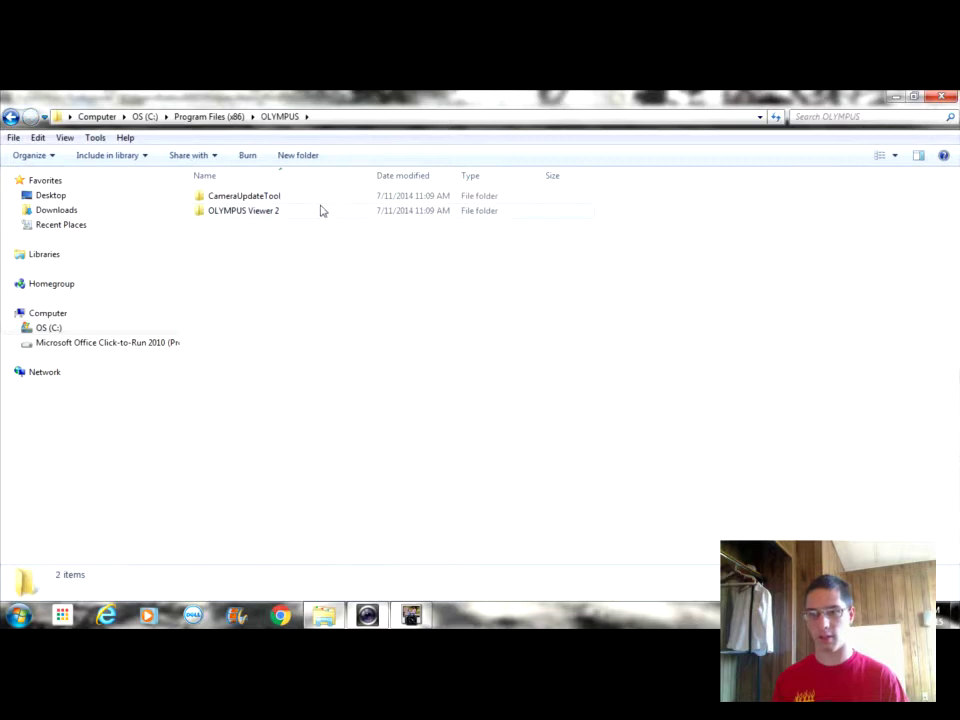
{"action": "right_click", "coordinate": [320, 208]}
{"action": "left_click", "coordinate": [386, 395]}
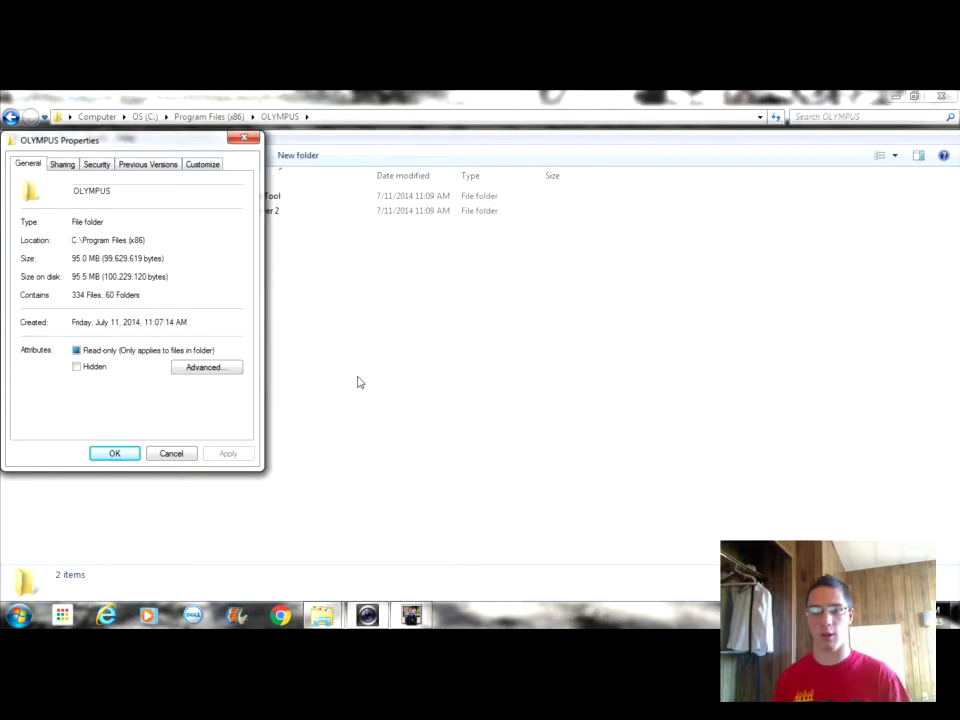
{"action": "left_click", "coordinate": [171, 455]}
Check the OLYMPUS Viewer 2 folder's size (89.4 MB, 312 files), then return to Program Files (x86)
{"action": "left_click", "coordinate": [287, 213]}
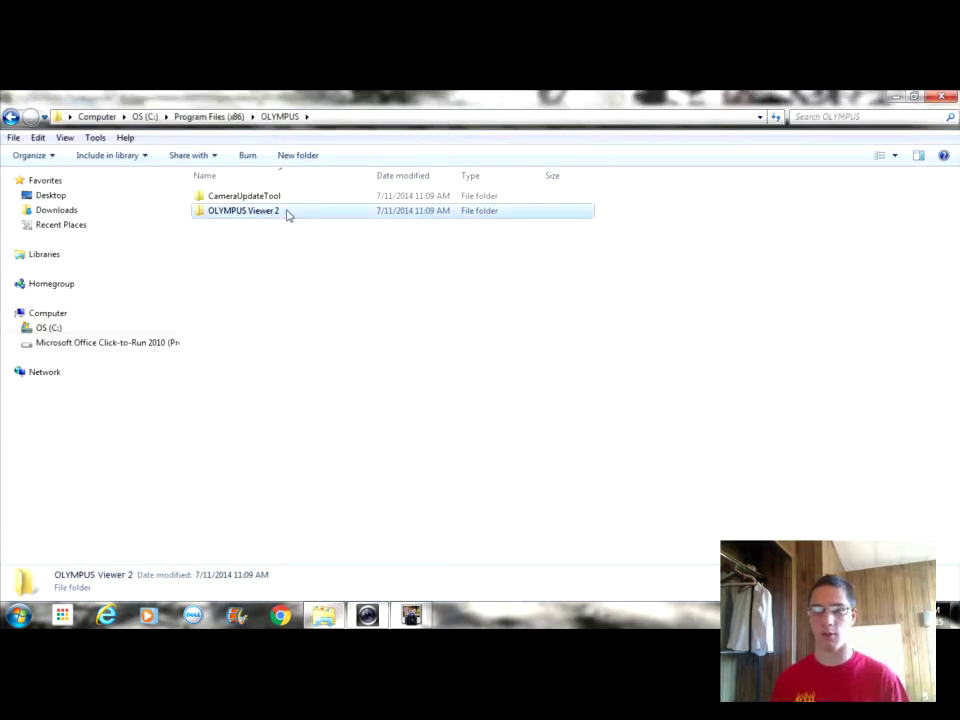
{"action": "right_click", "coordinate": [287, 213]}
{"action": "left_click", "coordinate": [343, 461]}
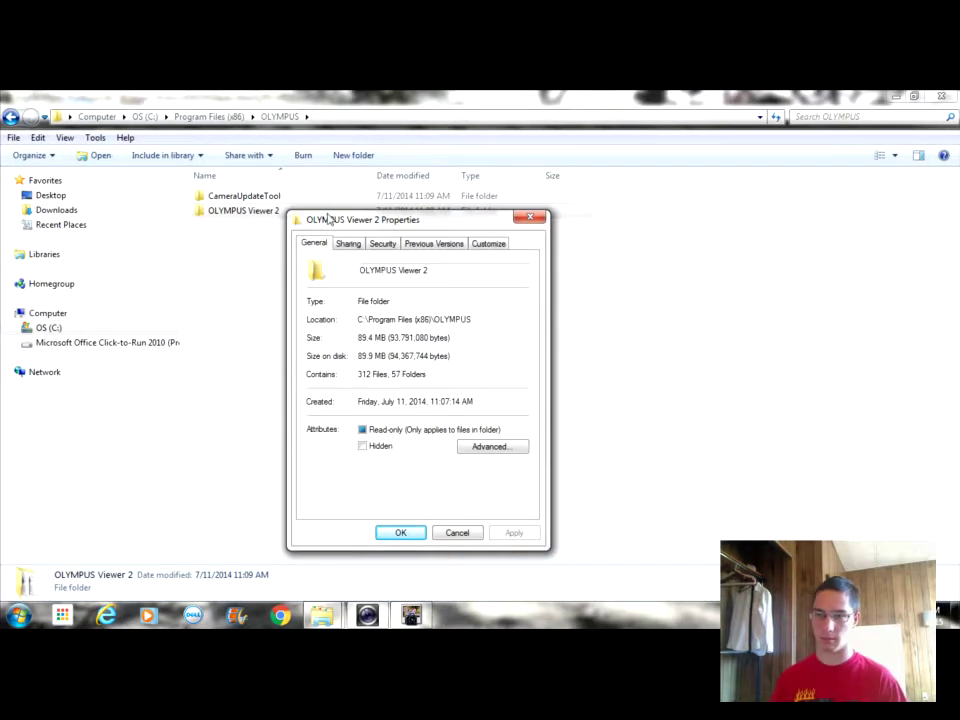
{"action": "left_click", "coordinate": [348, 245]}
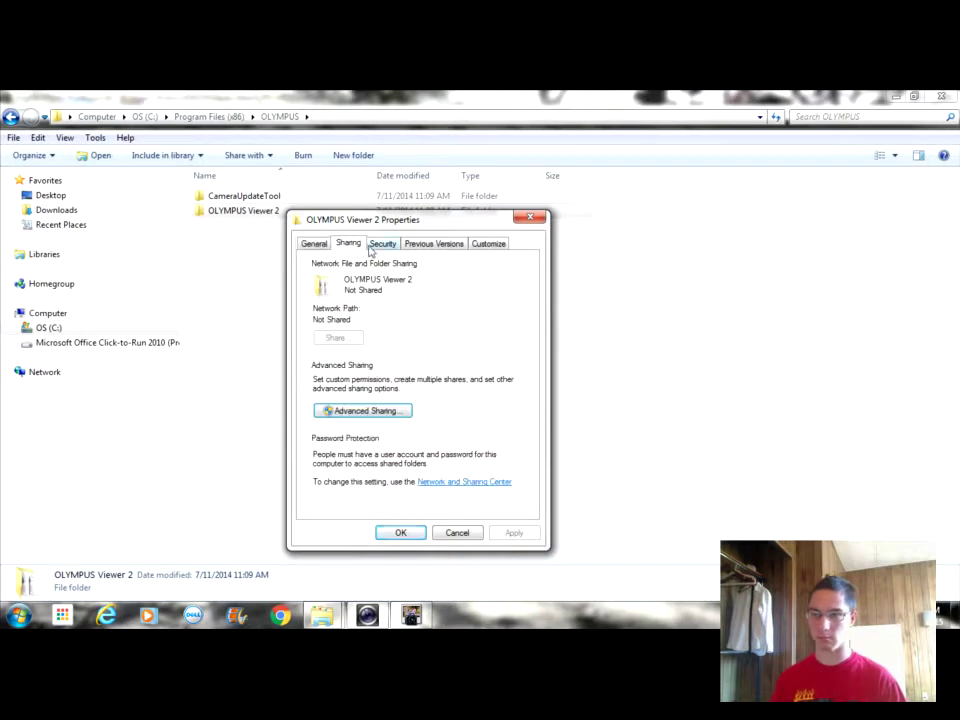
{"action": "left_click", "coordinate": [316, 243]}
{"action": "left_click", "coordinate": [530, 217]}
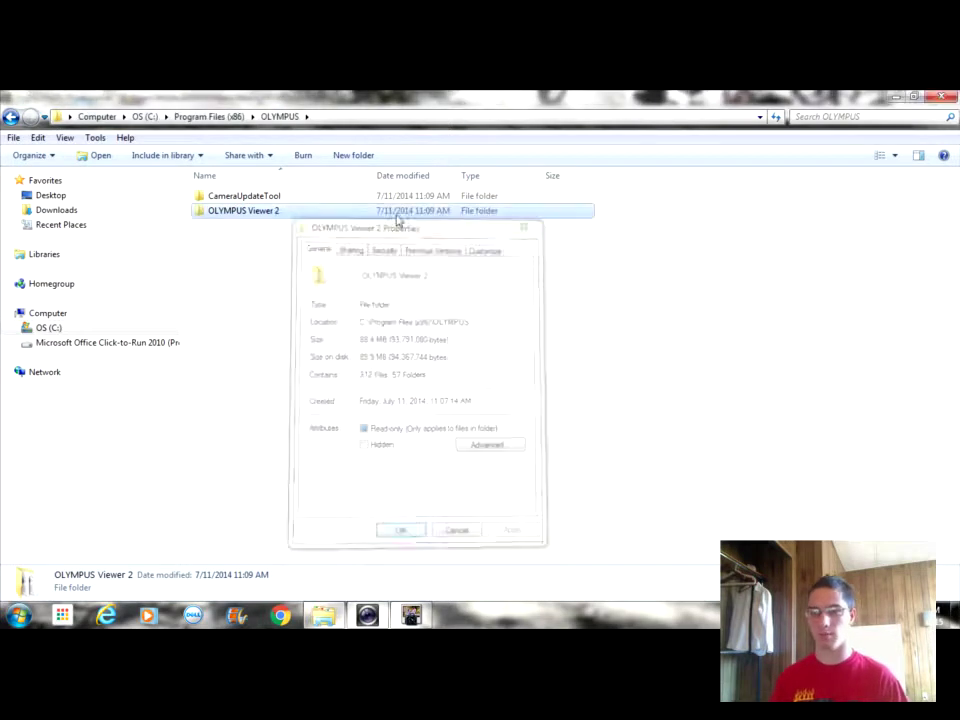
{"action": "left_click", "coordinate": [12, 117]}
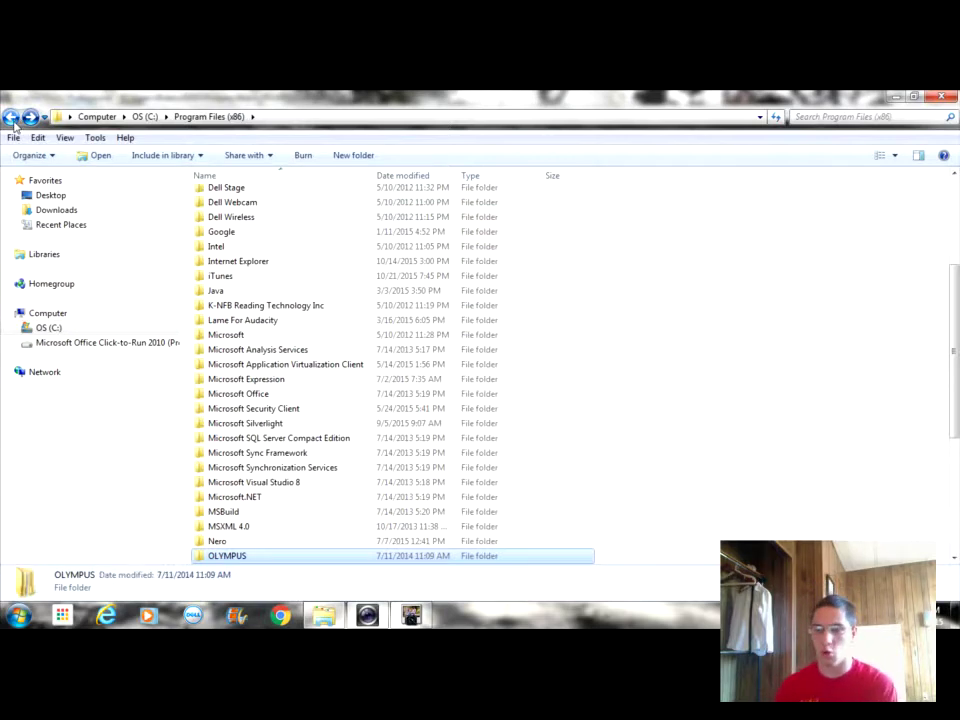
Open the Canon folder to inspect its contents, then return to Program Files (x86)
{"action": "scroll", "coordinate": [549, 259], "scroll_direction": "up", "scroll_amount": 4}
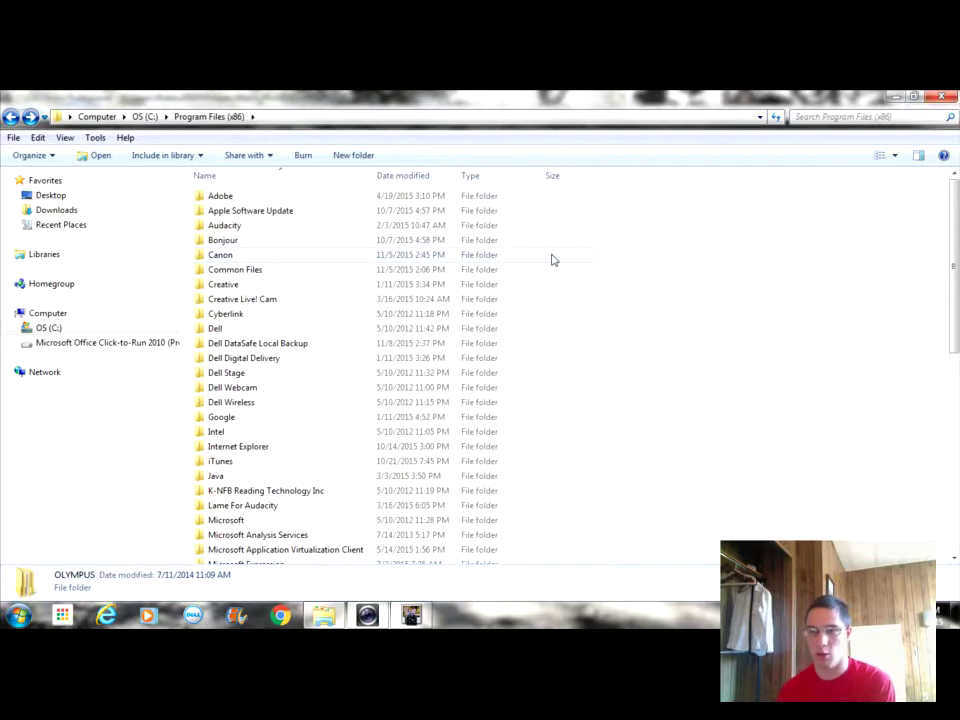
{"action": "right_click", "coordinate": [510, 260]}
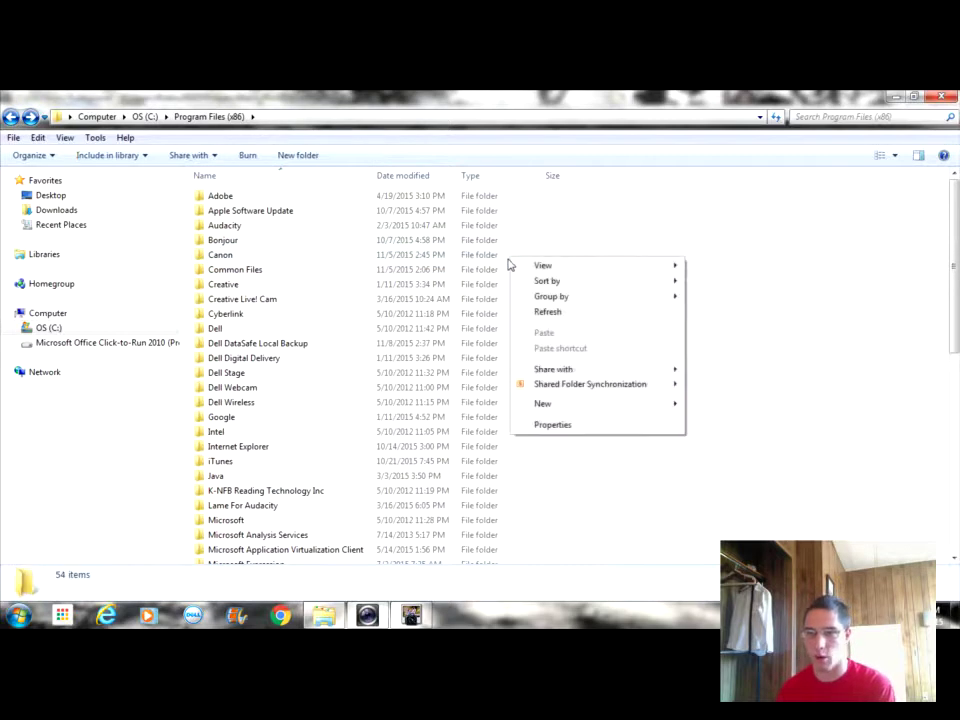
{"action": "left_click", "coordinate": [399, 258]}
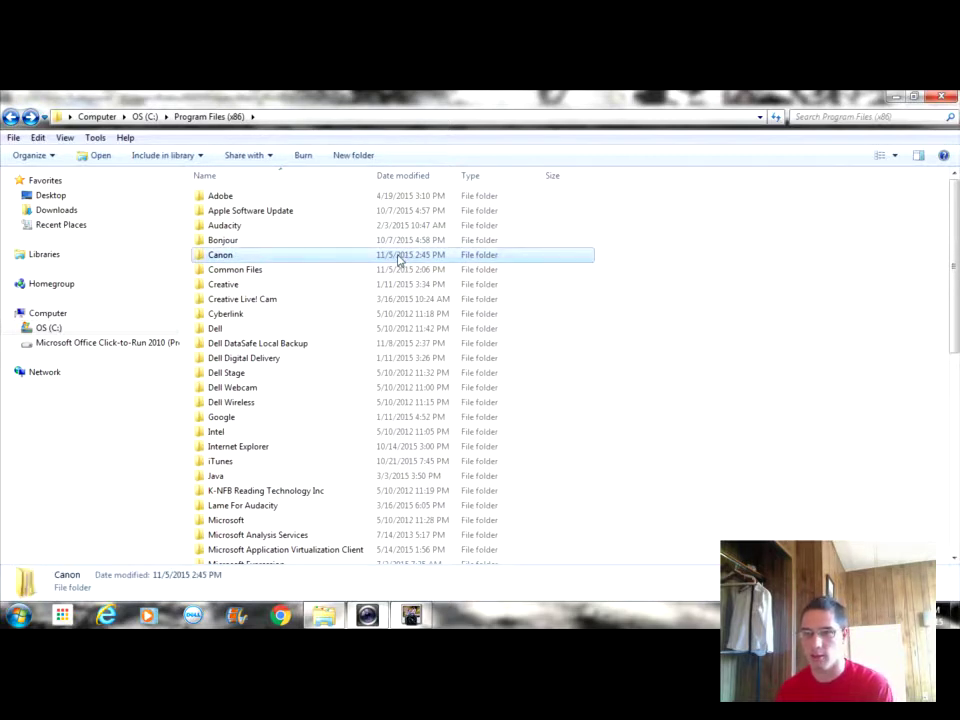
{"action": "double_click", "coordinate": [256, 259]}
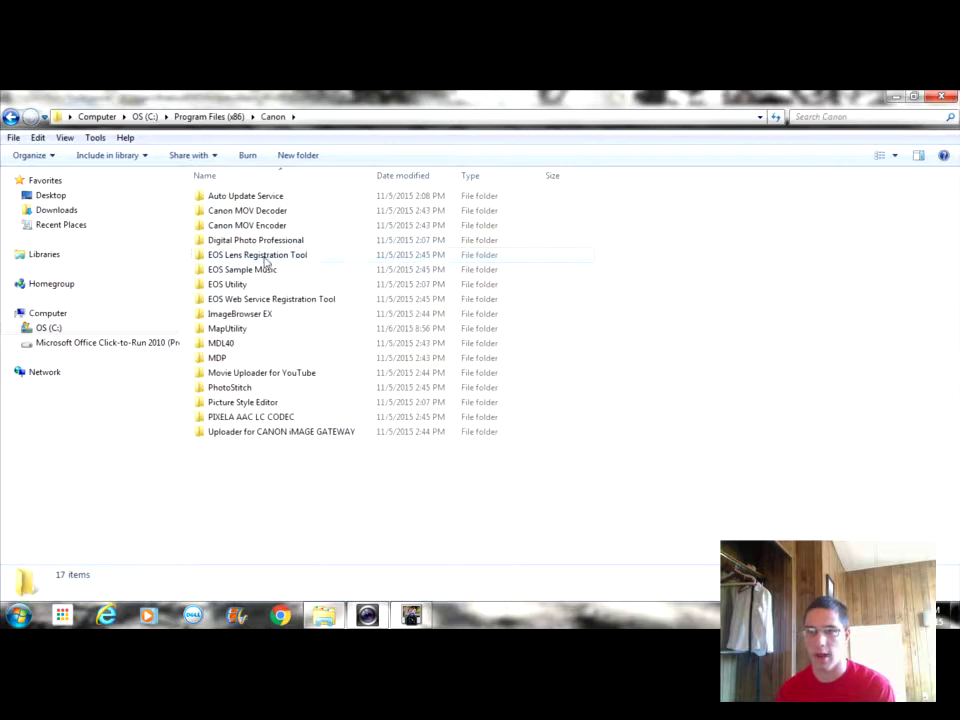
{"action": "left_click", "coordinate": [334, 431]}
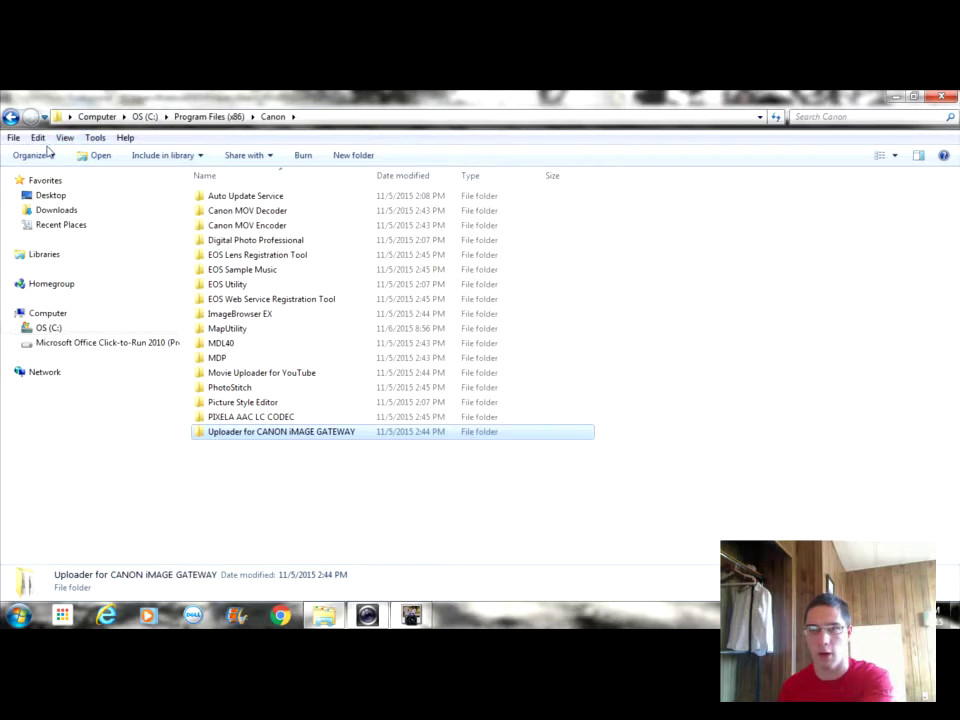
{"action": "left_click", "coordinate": [10, 116]}
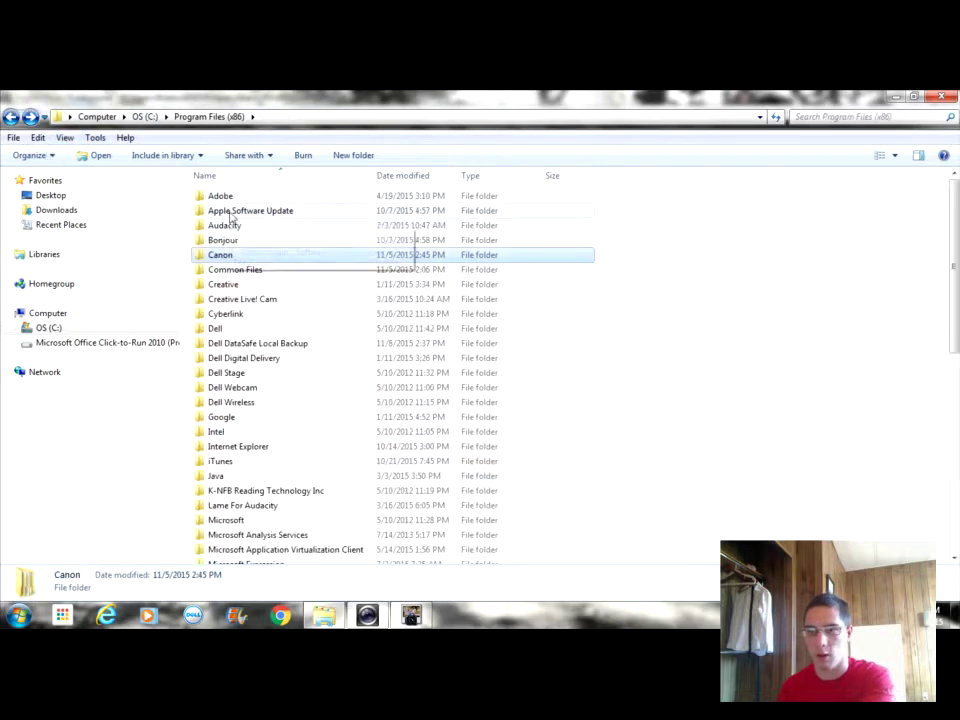
Check the Canon folder's properties: 333 MB in 1,538 files
{"action": "right_click", "coordinate": [234, 254]}
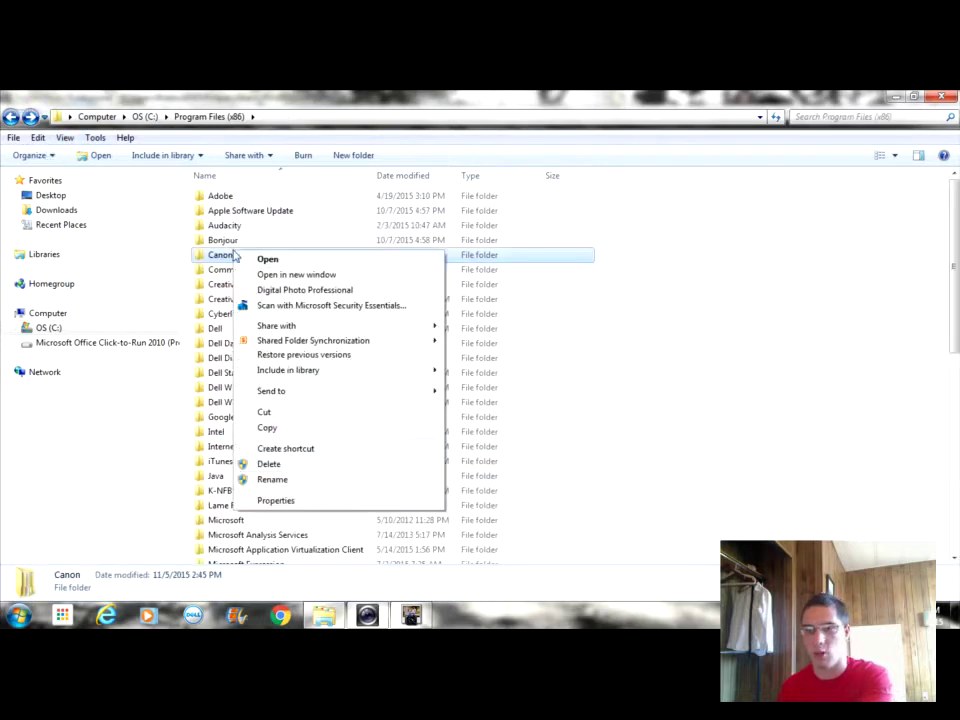
{"action": "left_click", "coordinate": [357, 501]}
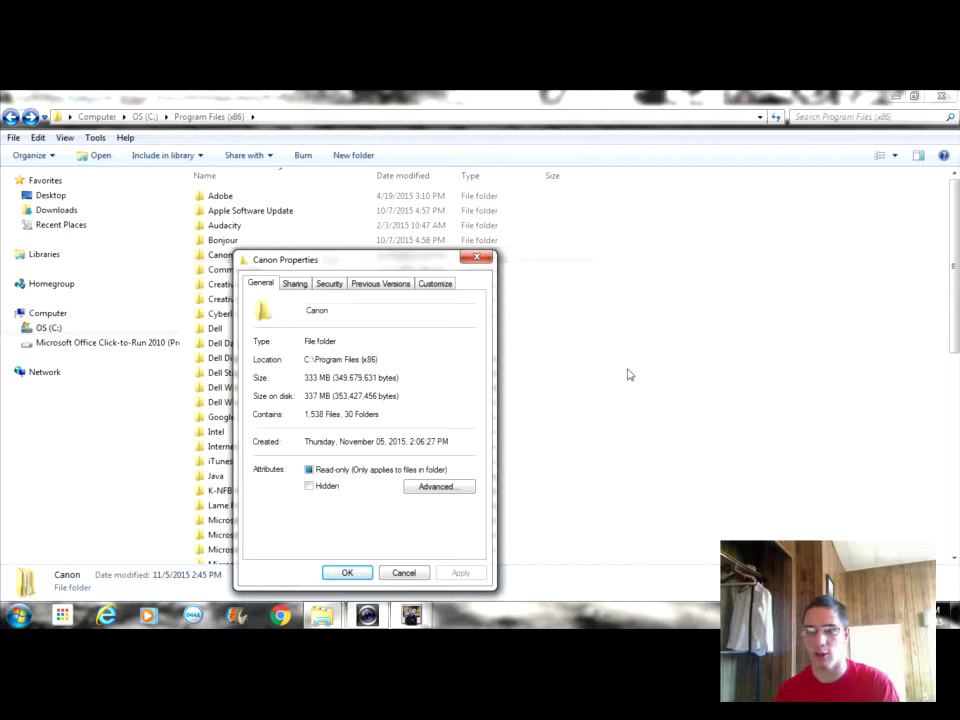
{"action": "left_click", "coordinate": [362, 578]}
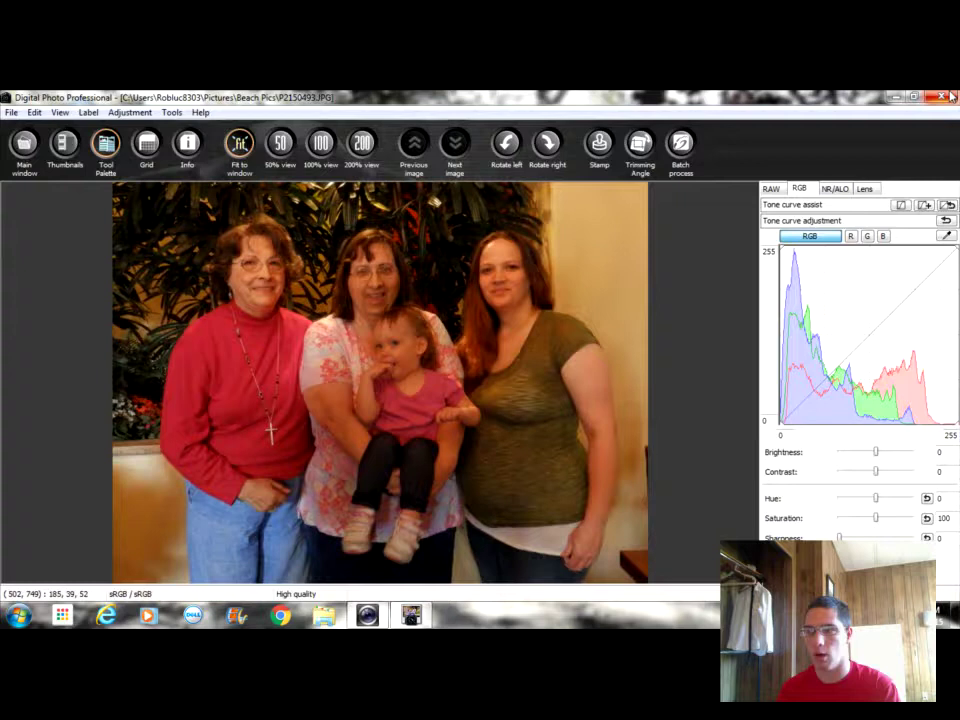
Close Digital Photo Professional and browse to C:\Program Files (x86)
{"action": "key", "text": "alt+F4"}
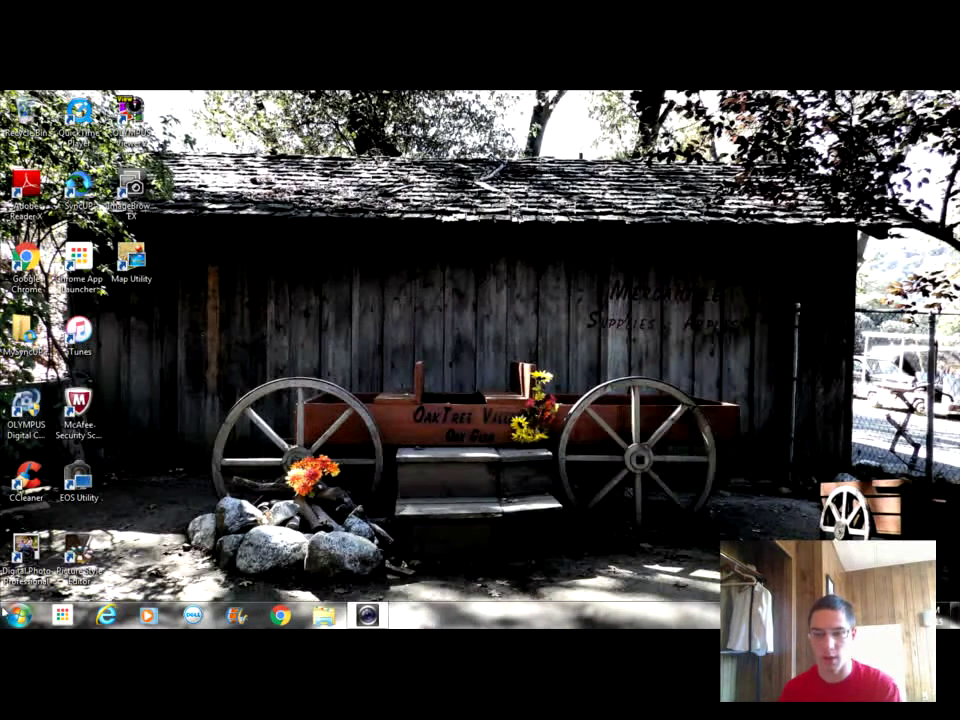
{"action": "left_click", "coordinate": [17, 614]}
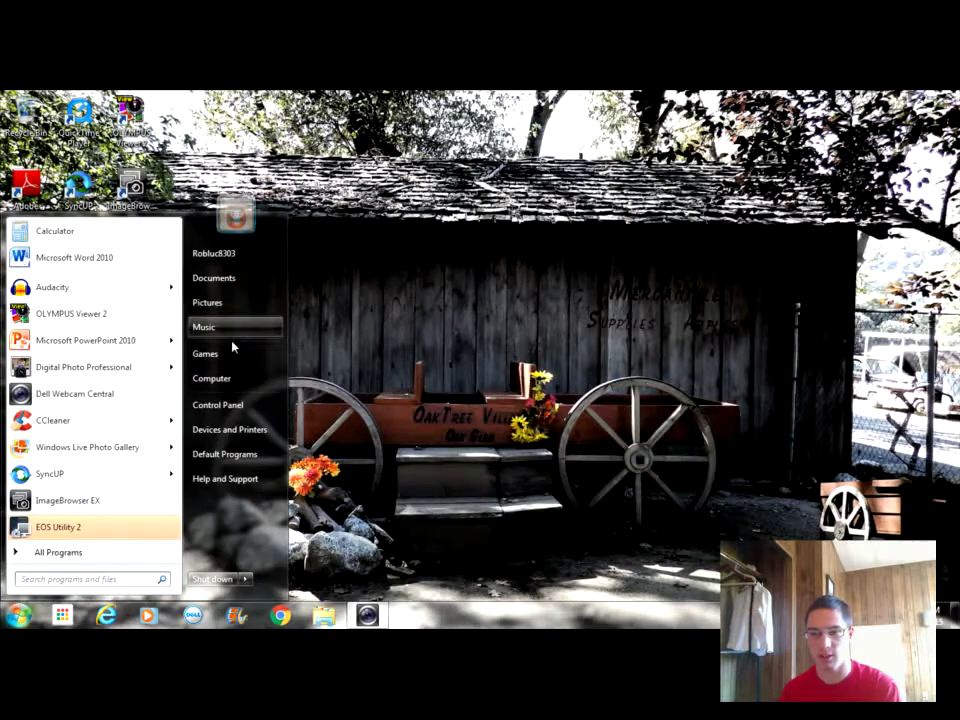
{"action": "left_click", "coordinate": [229, 377]}
{"action": "double_click", "coordinate": [252, 215]}
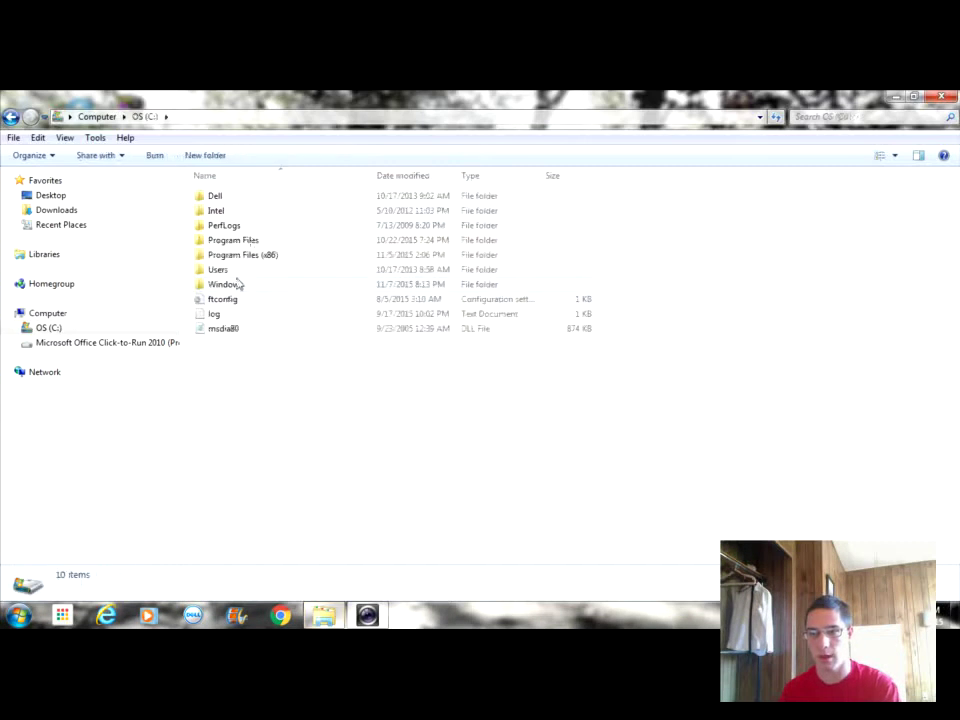
{"action": "double_click", "coordinate": [252, 258]}
{"action": "scroll", "coordinate": [279, 289], "scroll_direction": "down", "scroll_amount": 8}
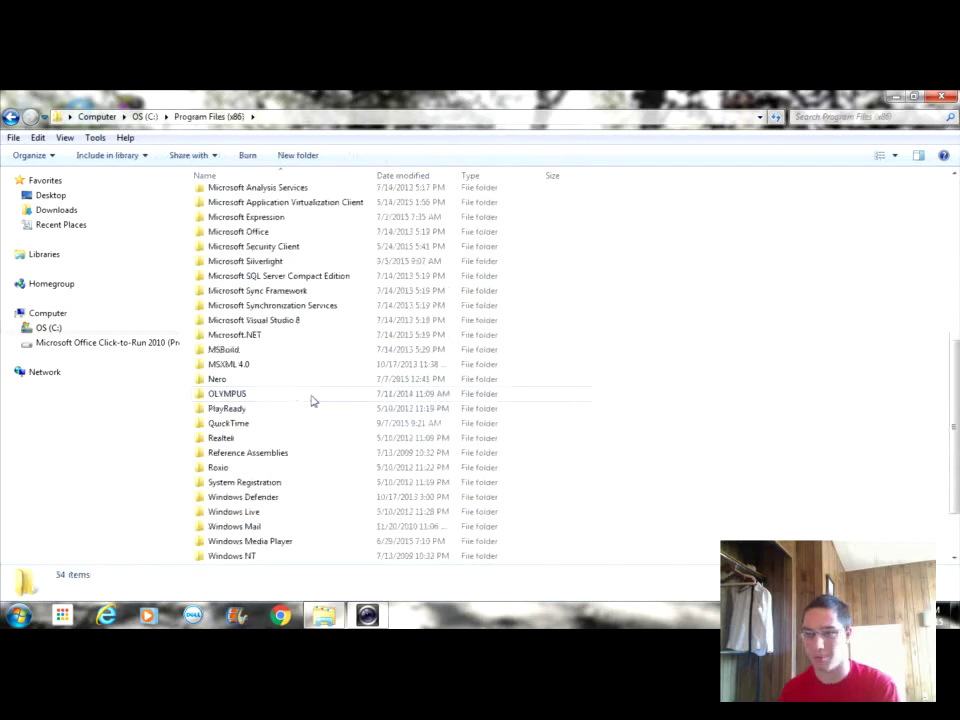
Check the OLYMPUS folder's properties: 95.0 MB in 334 files
{"action": "double_click", "coordinate": [310, 396]}
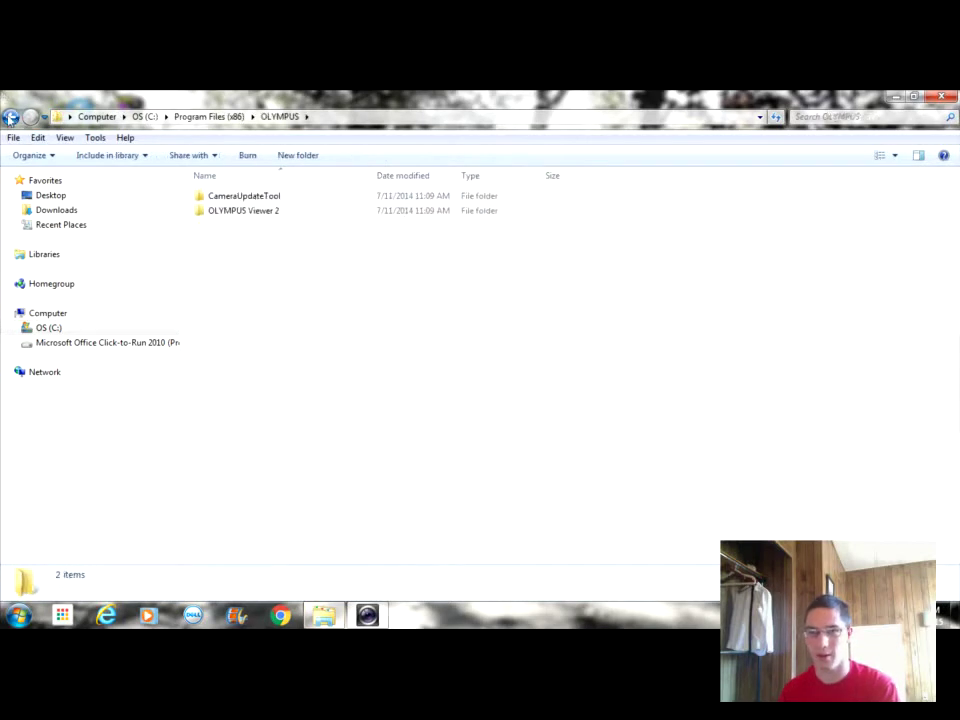
{"action": "left_click", "coordinate": [10, 116]}
{"action": "right_click", "coordinate": [276, 558]}
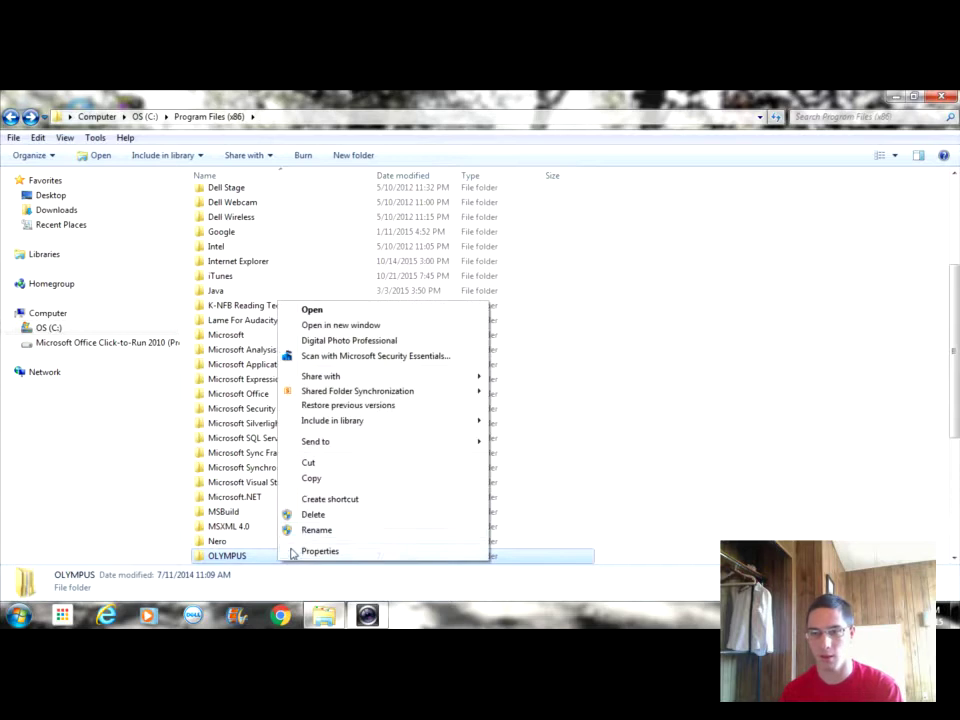
{"action": "left_click", "coordinate": [300, 551]}
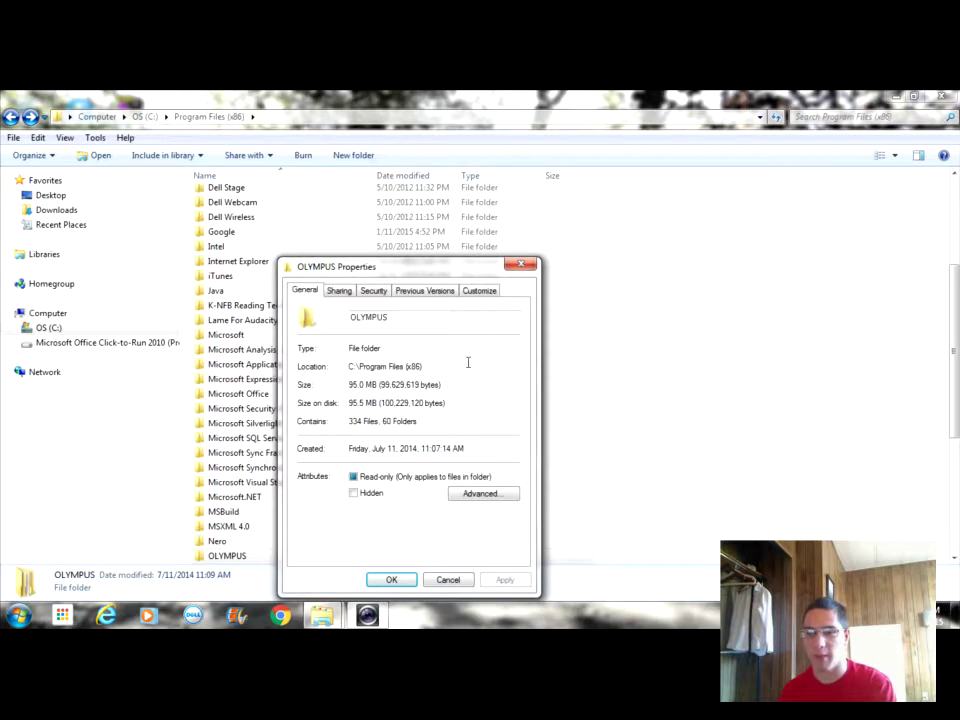
{"action": "left_click", "coordinate": [392, 580]}
{"action": "left_click", "coordinate": [708, 331]}
{"action": "scroll", "coordinate": [707, 336], "scroll_direction": "up", "scroll_amount": 4}
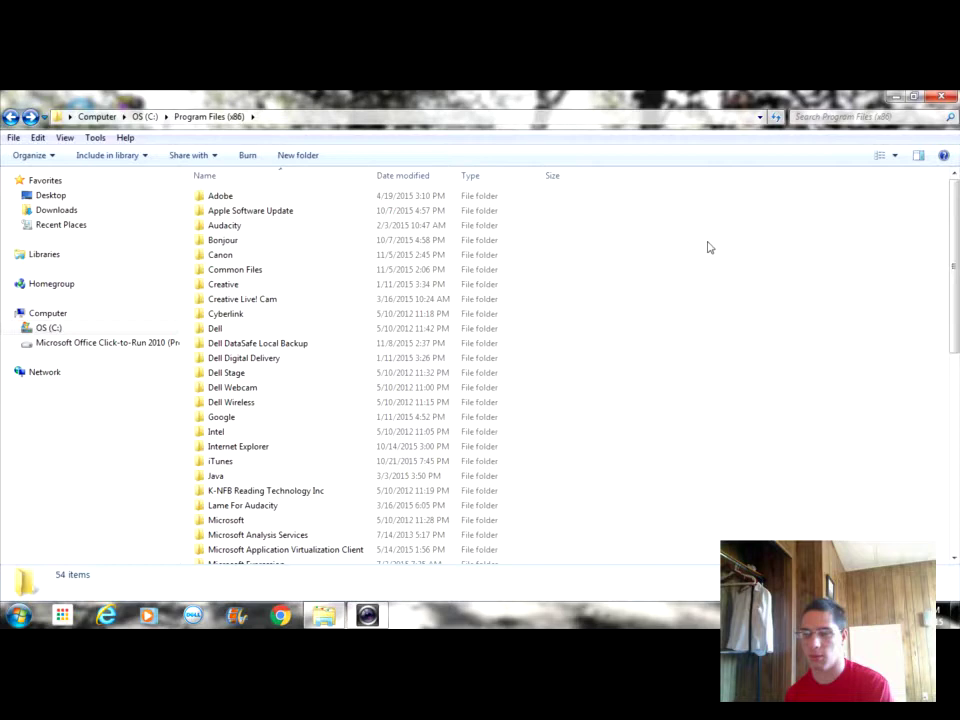
Close the Program Files (x86) Explorer window and open then dismiss the Start menu
{"action": "scroll", "coordinate": [870, 249], "scroll_direction": "down", "scroll_amount": 9}
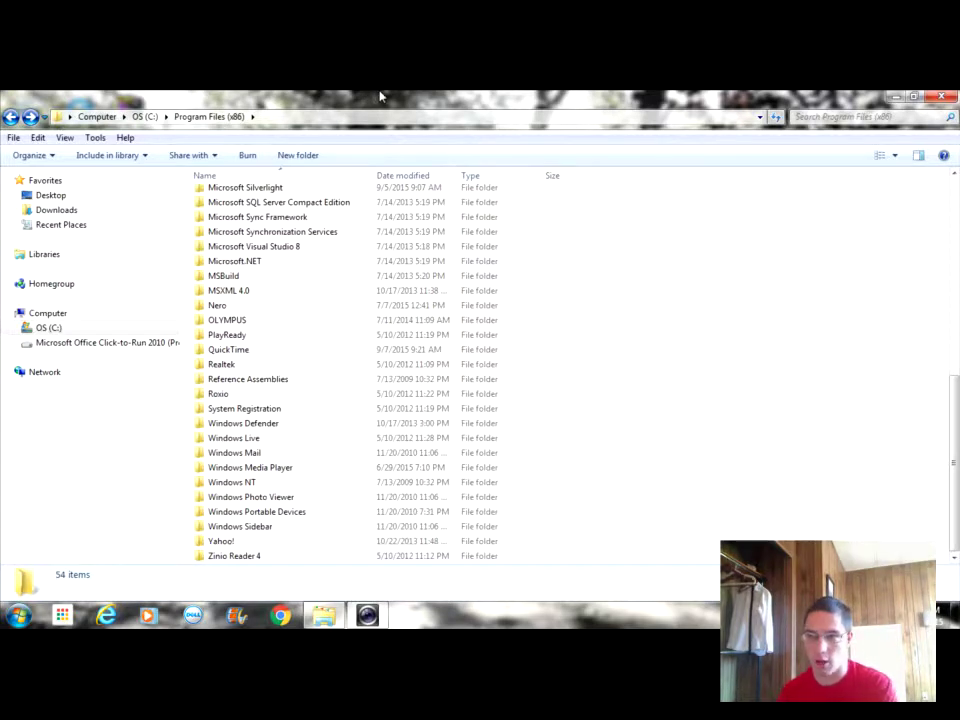
{"action": "left_click", "coordinate": [933, 97]}
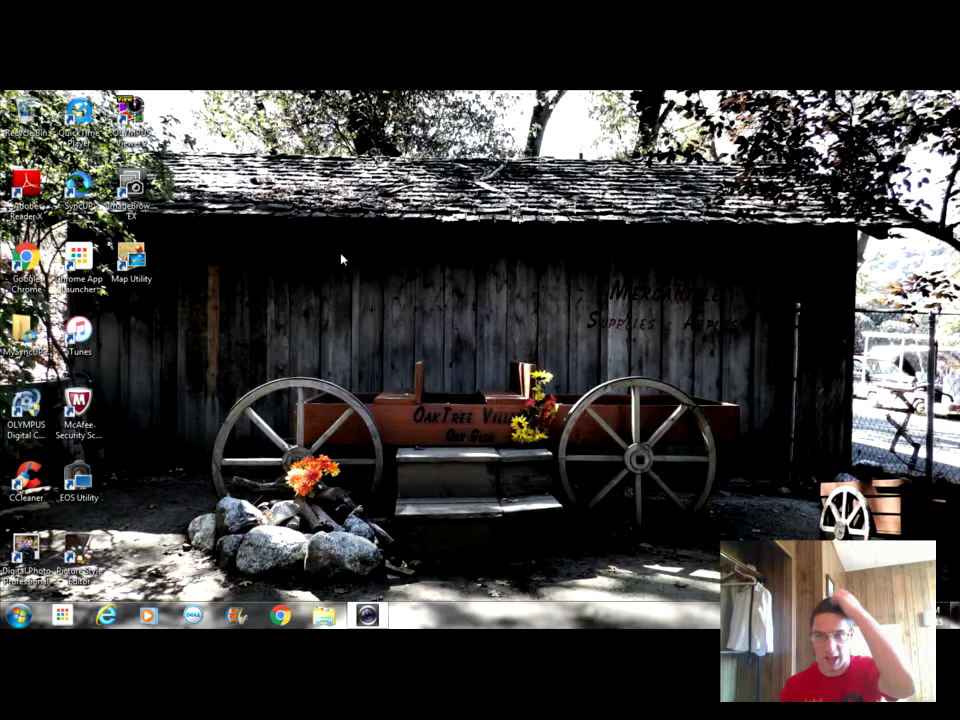
{"action": "left_click", "coordinate": [17, 615]}
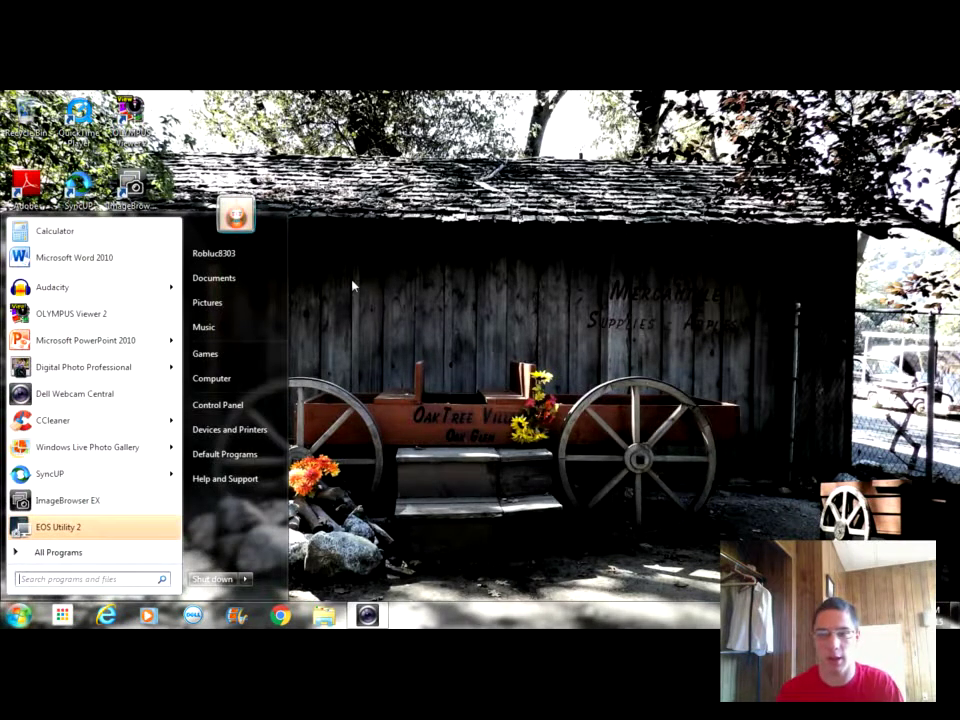
{"action": "left_click", "coordinate": [462, 246]}
Open and dismiss the Start menu several more times, leaving it open
{"action": "key", "text": "super"}
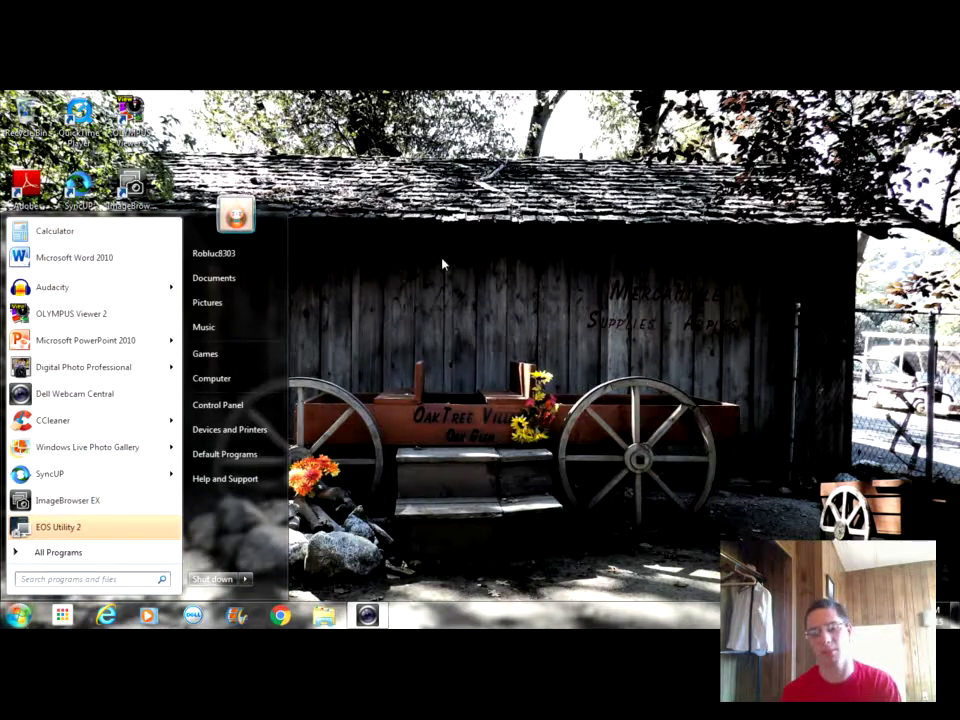
{"action": "left_click", "coordinate": [354, 270]}
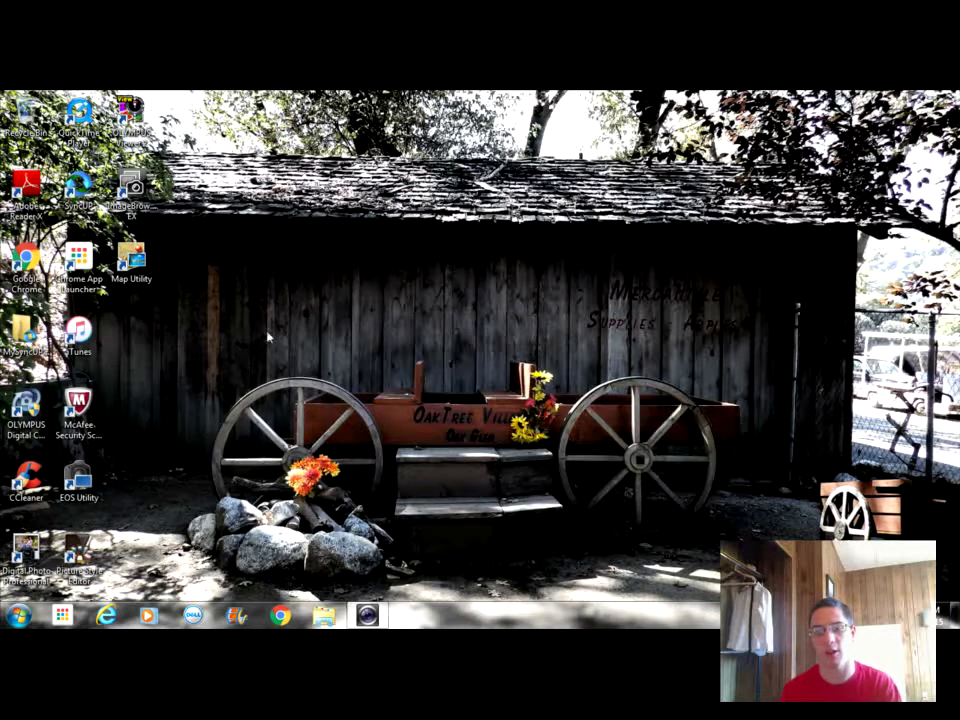
{"action": "key", "text": "super"}
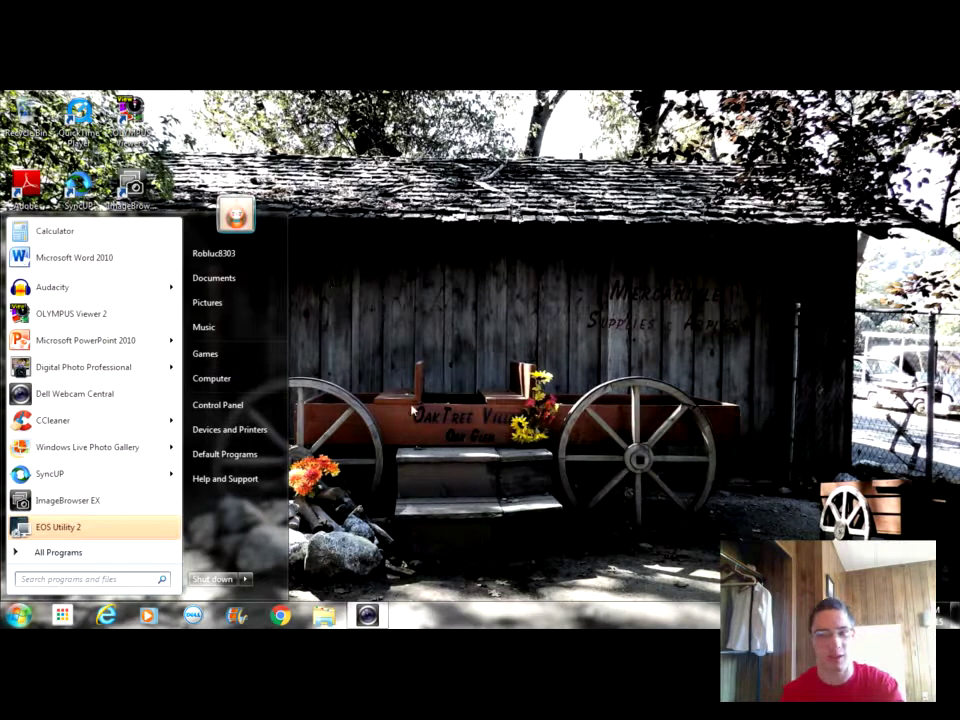
{"action": "left_click", "coordinate": [347, 274]}
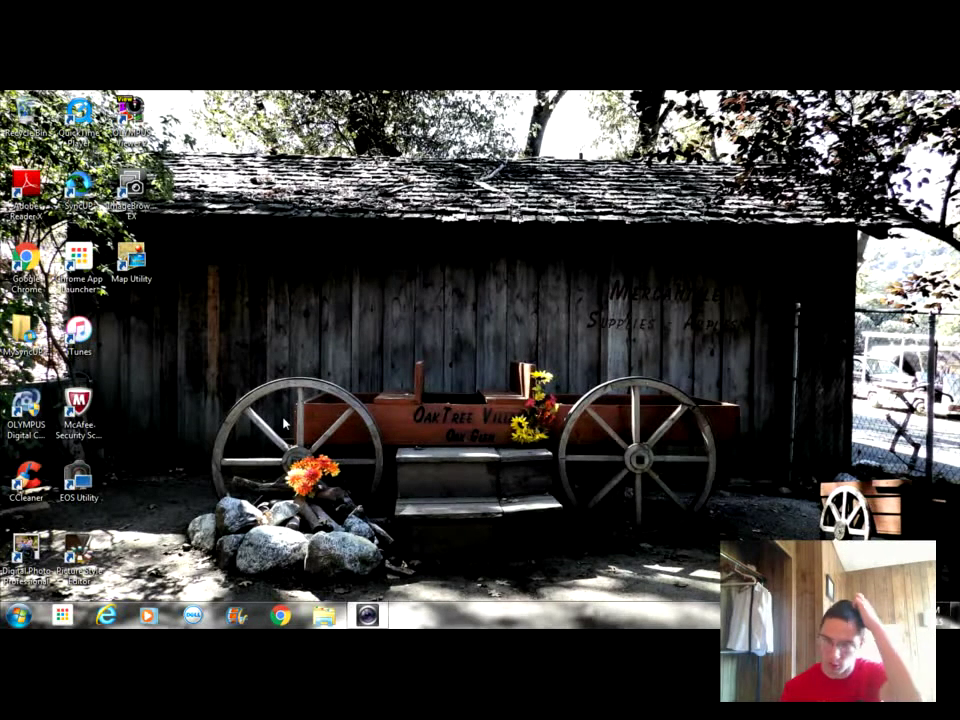
{"action": "key", "text": "super"}
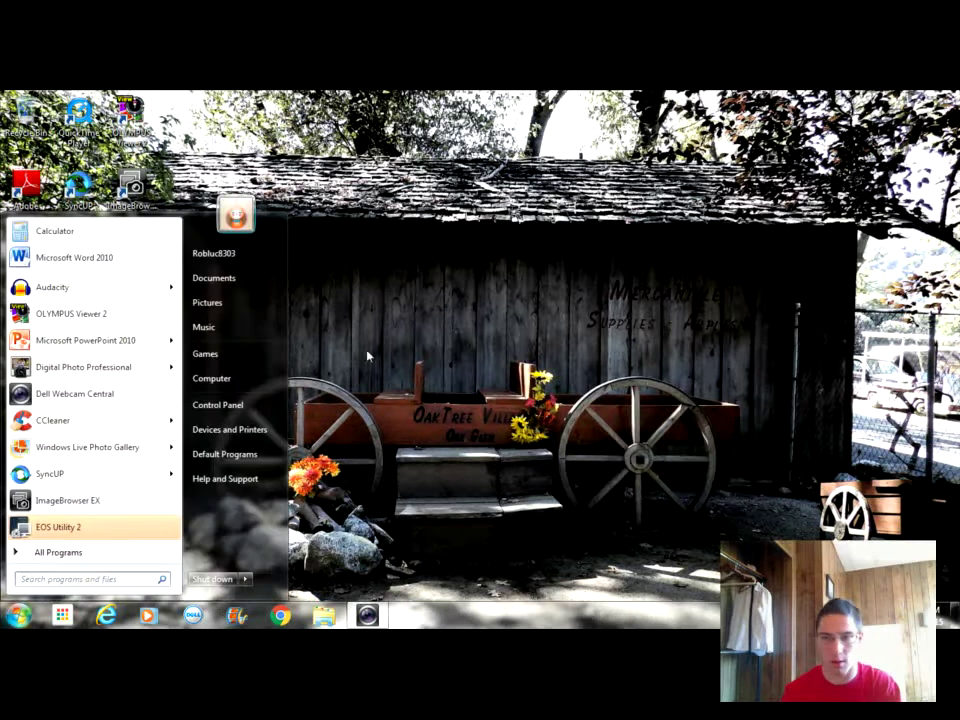
{"action": "left_click", "coordinate": [483, 290]}
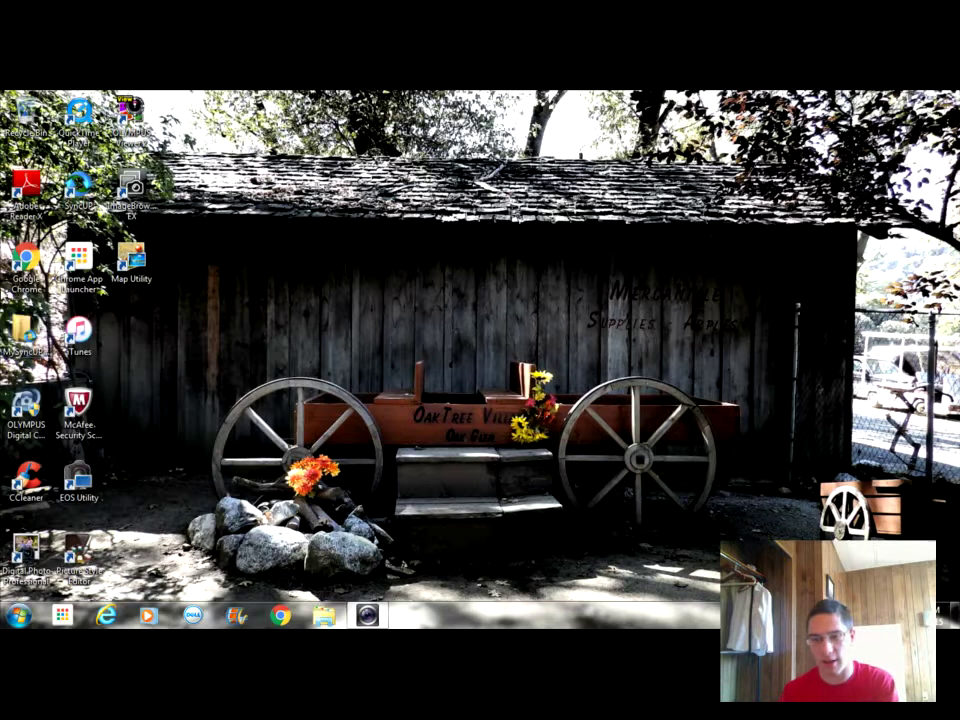
{"action": "key", "text": "super"}
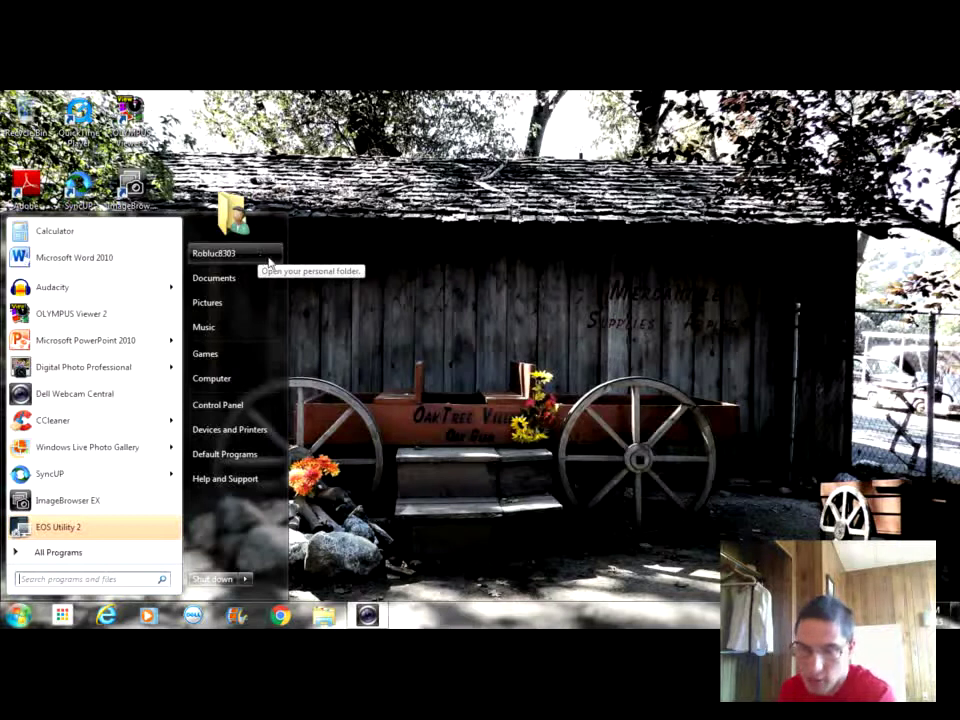
{"action": "left_click", "coordinate": [340, 261]}
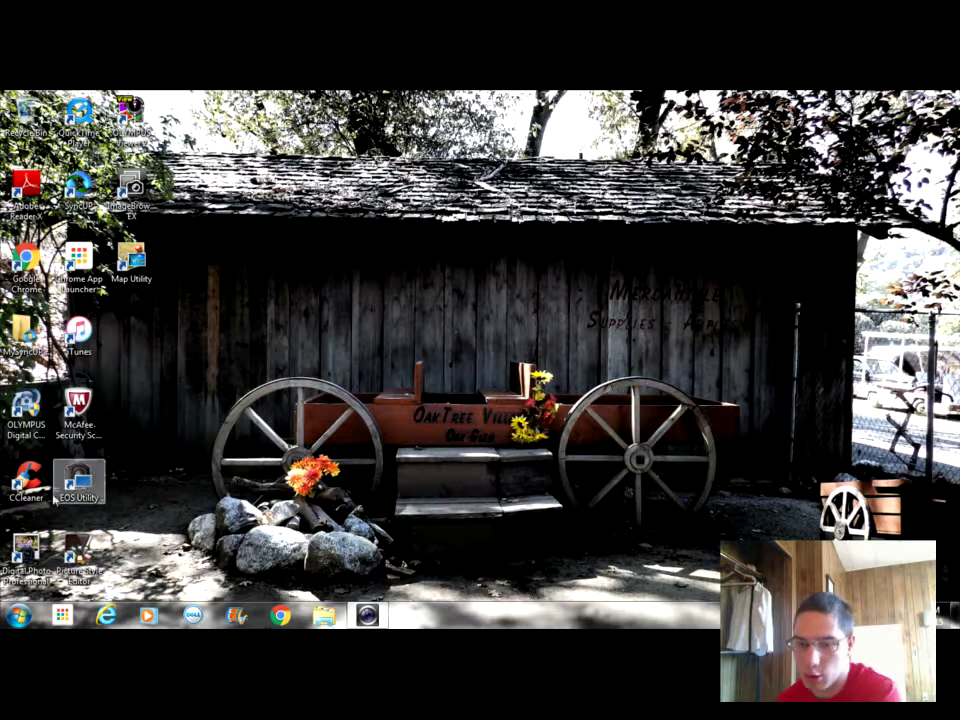
{"action": "key", "text": "super"}
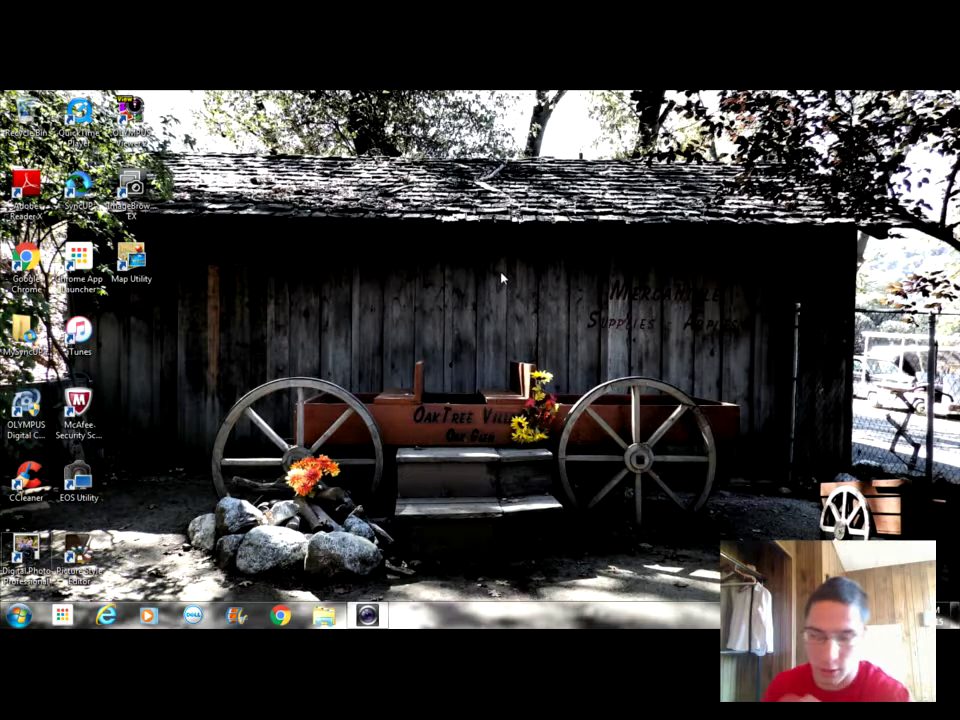
Open Task Manager with Ctrl+Shift+Esc, end CCleaner64.exe and glance at the Performance tab
{"action": "key", "text": "ctrl+shift+Escape"}
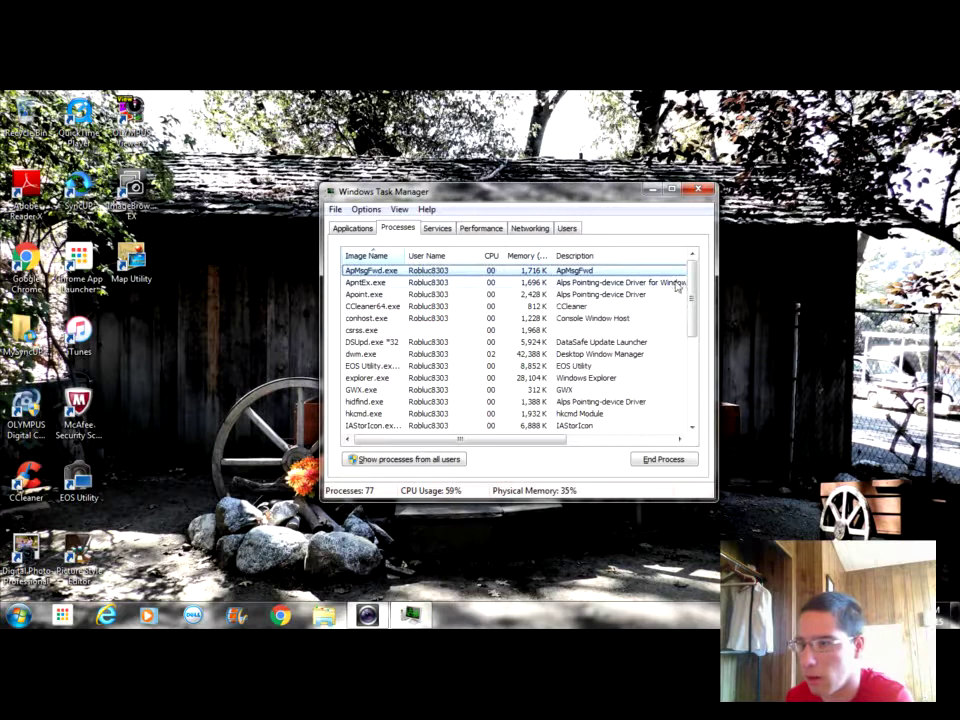
{"action": "left_click", "coordinate": [616, 306]}
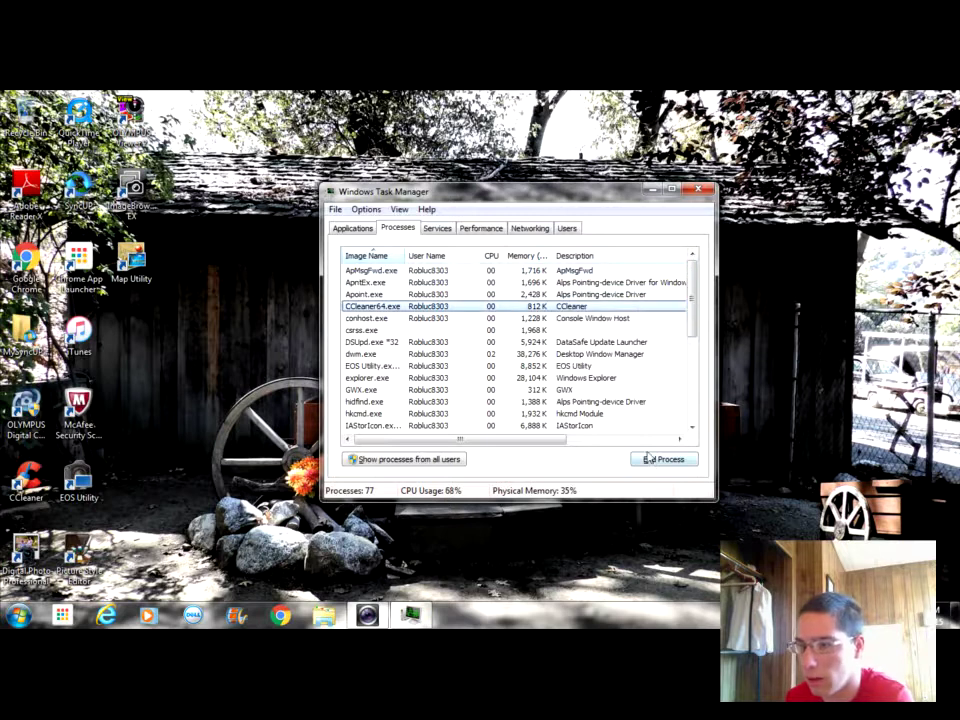
{"action": "left_click", "coordinate": [649, 460]}
{"action": "left_click", "coordinate": [519, 379]}
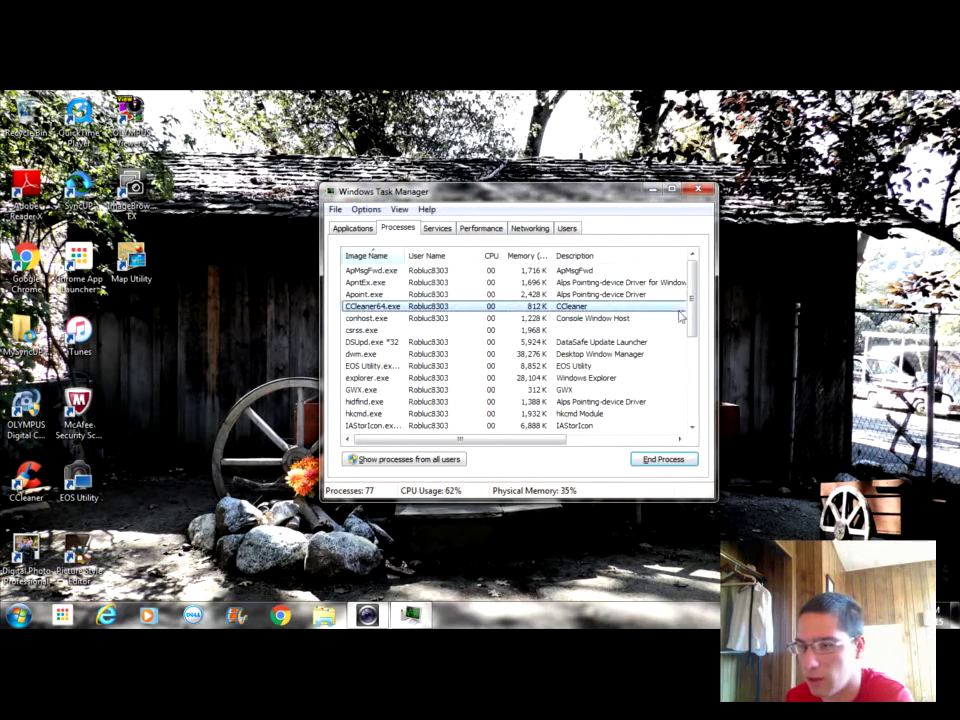
{"action": "left_click", "coordinate": [478, 228]}
{"action": "left_click", "coordinate": [397, 228]}
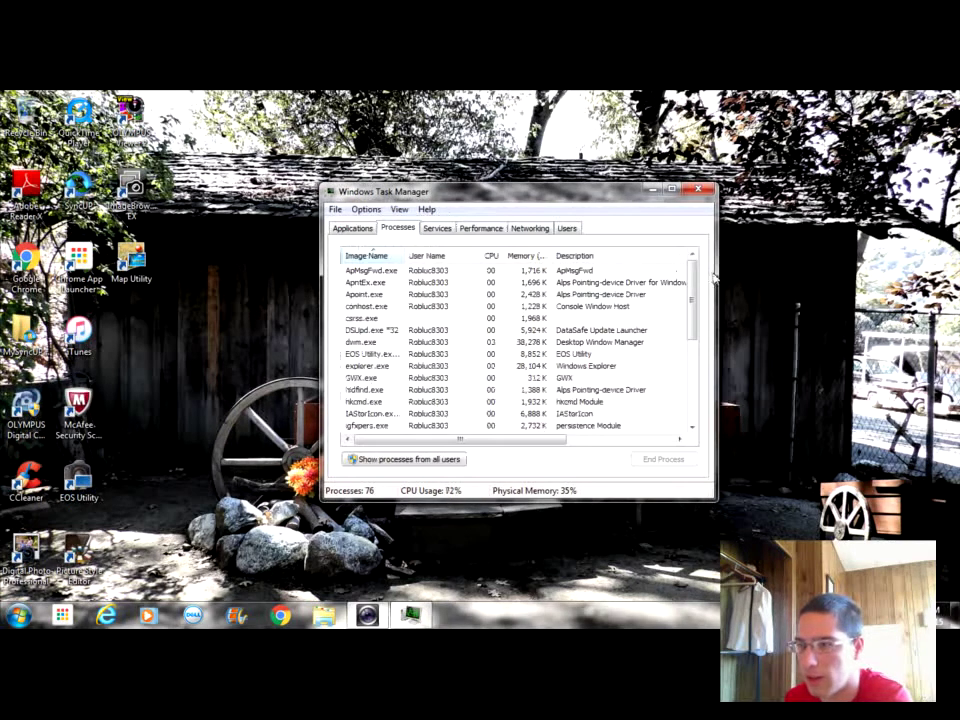
{"action": "left_click", "coordinate": [481, 228]}
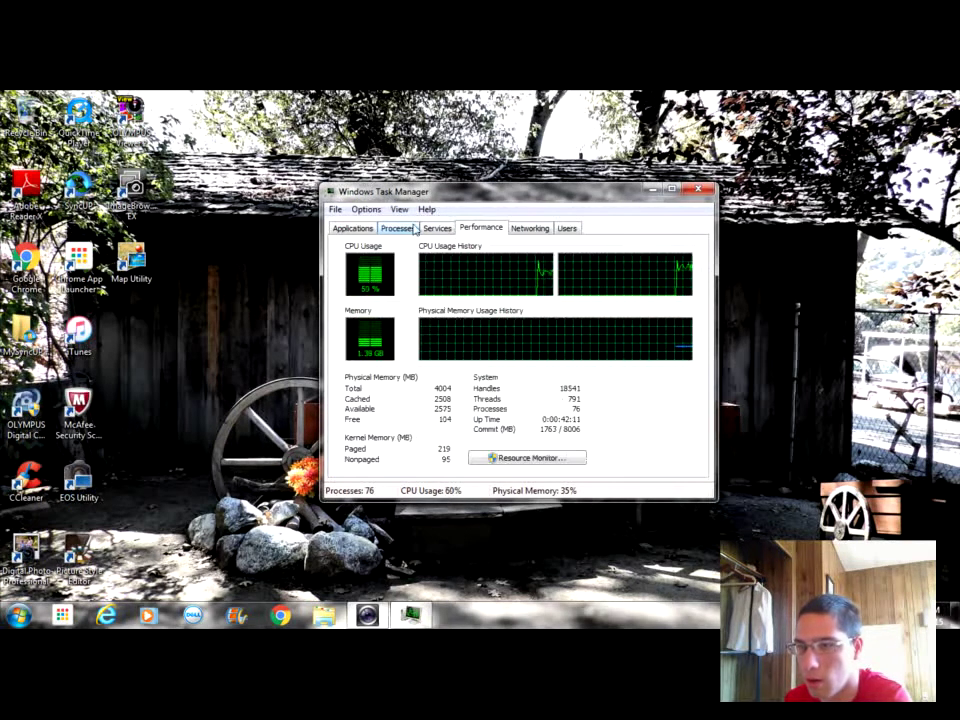
{"action": "left_click", "coordinate": [398, 228]}
{"action": "left_click_drag", "start_coordinate": [690, 300], "coordinate": [690, 400]}
End the OV2Monitor.exe, sttray64.exe and Toaster.exe processes
{"action": "left_click", "coordinate": [593, 318]}
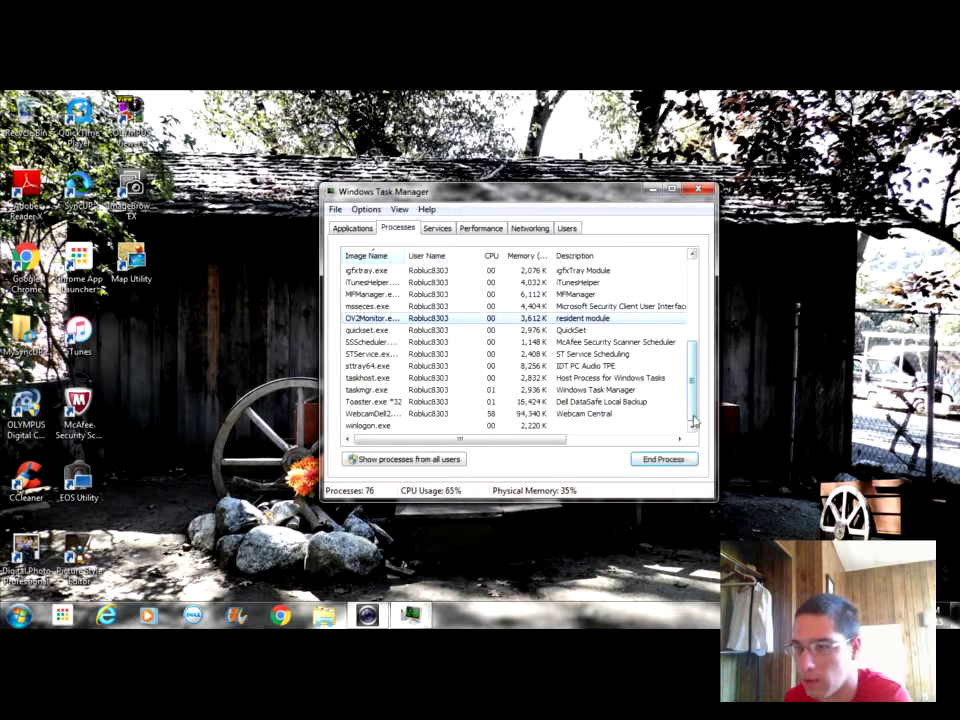
{"action": "left_click", "coordinate": [663, 459]}
{"action": "left_click", "coordinate": [525, 375]}
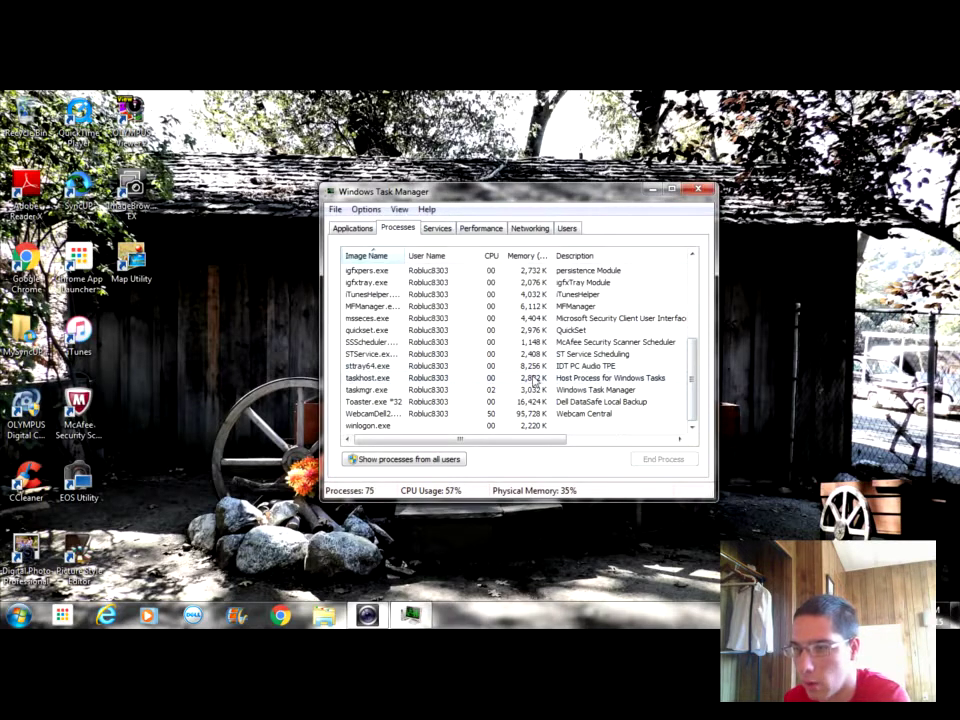
{"action": "left_click", "coordinate": [440, 366]}
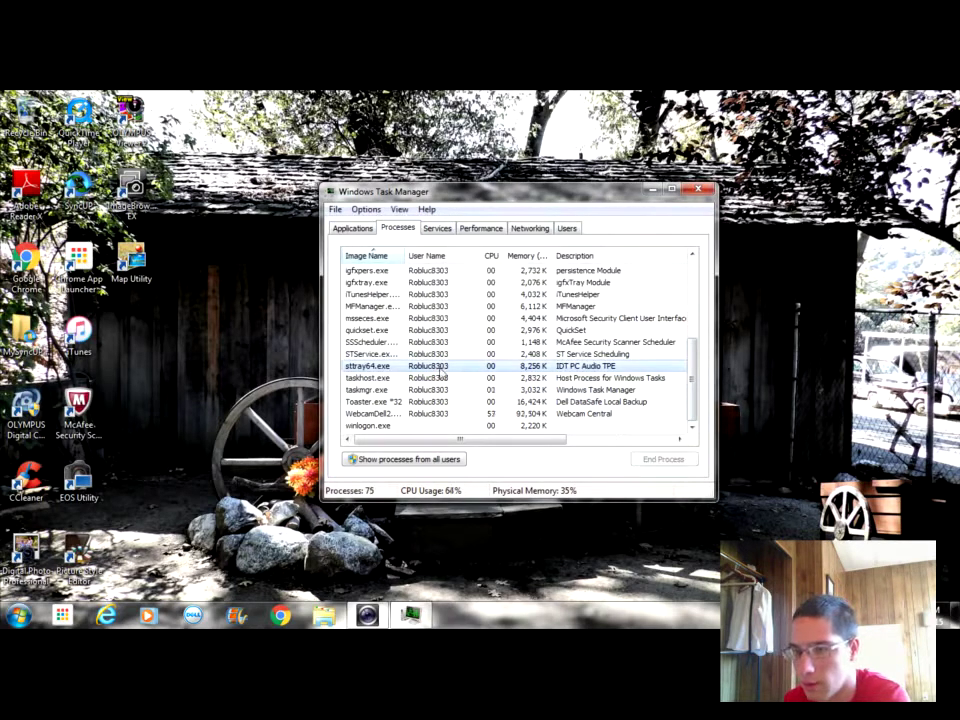
{"action": "left_click", "coordinate": [663, 459]}
{"action": "left_click", "coordinate": [500, 375]}
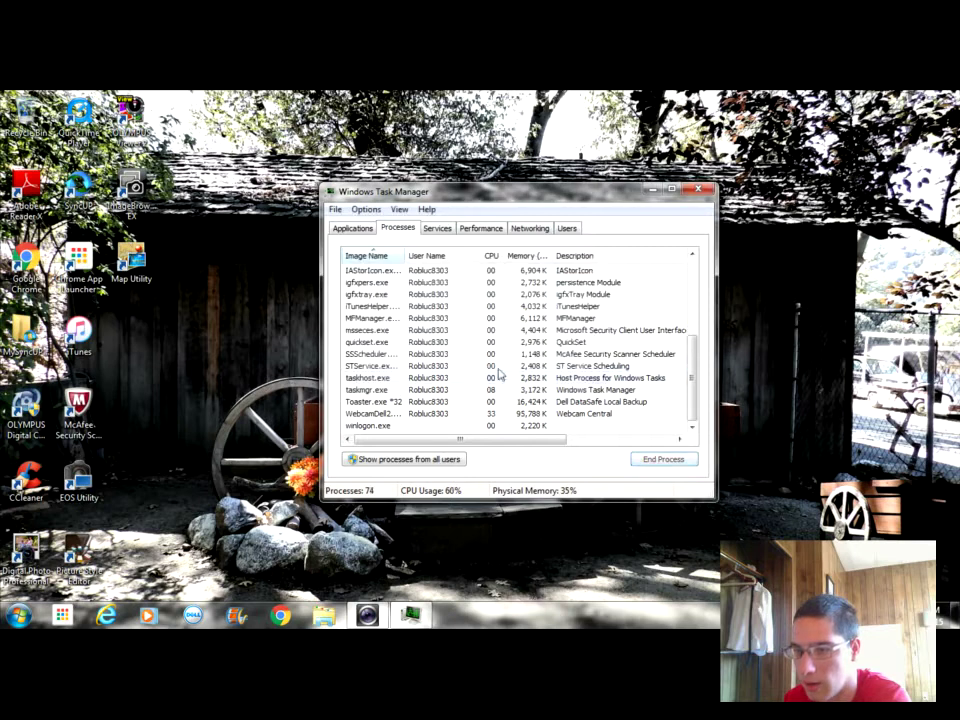
{"action": "left_click", "coordinate": [560, 401]}
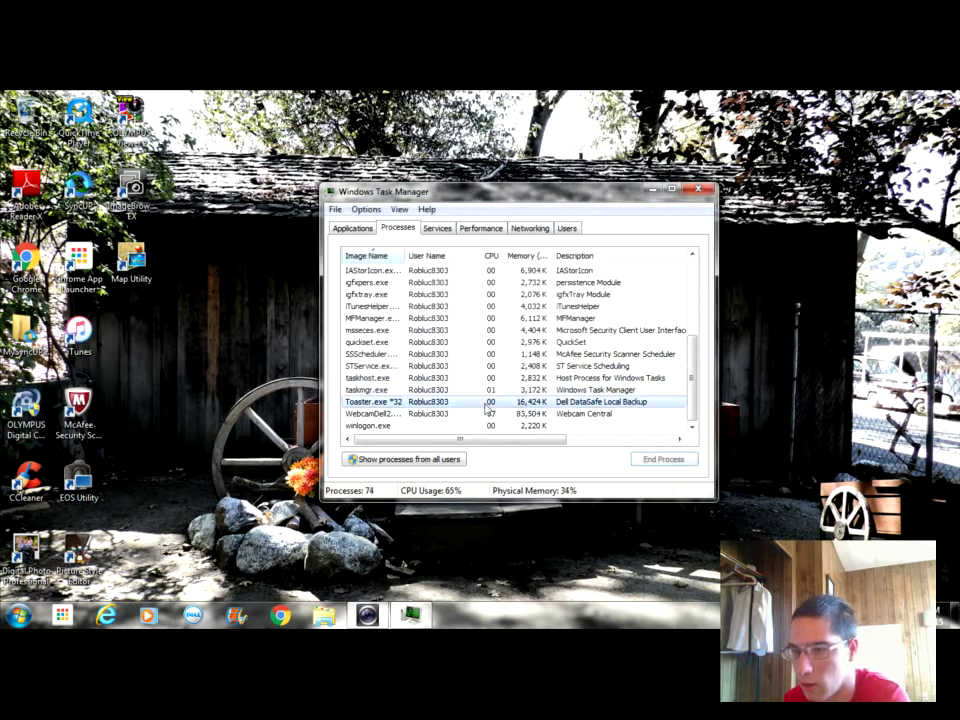
{"action": "left_click", "coordinate": [651, 461]}
{"action": "left_click", "coordinate": [519, 379]}
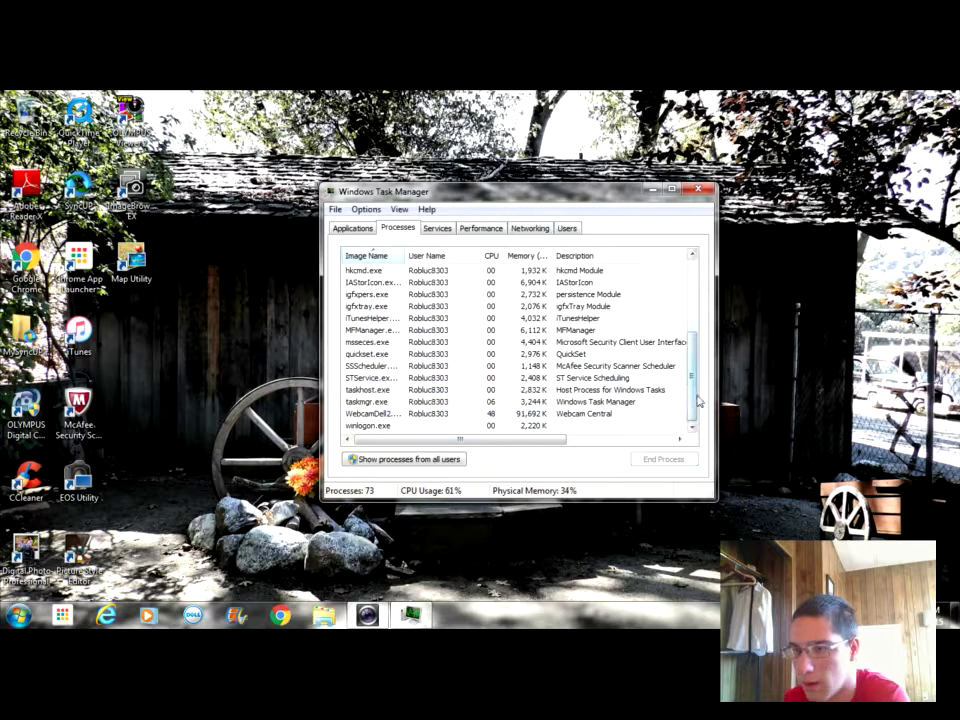
Check the performance graphs, then end the EOS Utility and DSUpd.exe processes
{"action": "scroll", "coordinate": [676, 340], "scroll_direction": "up", "scroll_amount": 4}
{"action": "scroll", "coordinate": [672, 320], "scroll_direction": "up", "scroll_amount": 1}
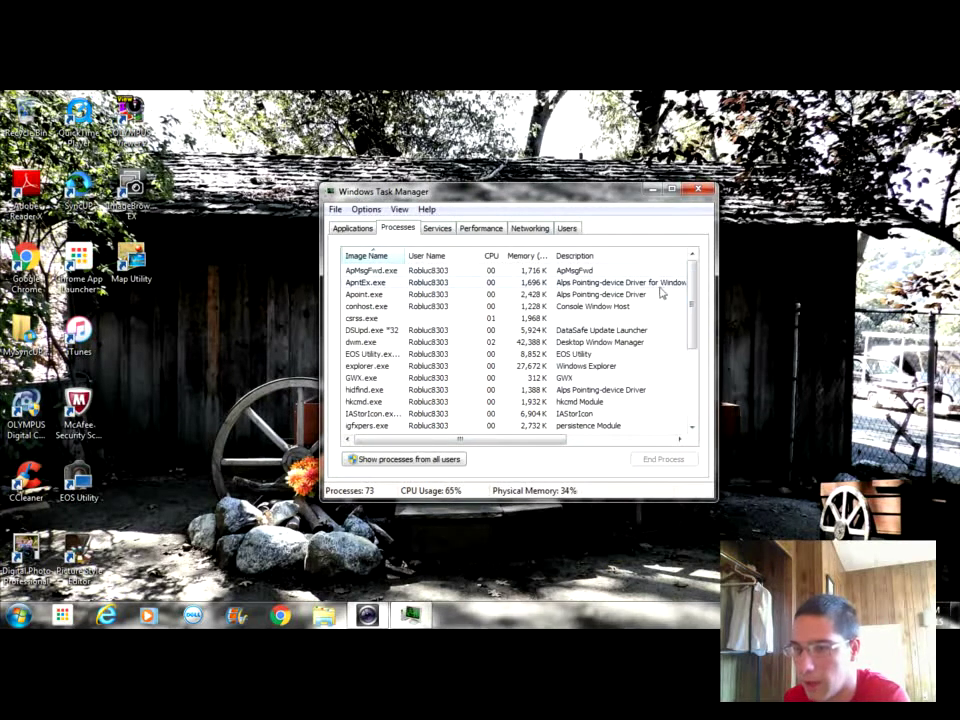
{"action": "left_click", "coordinate": [464, 229]}
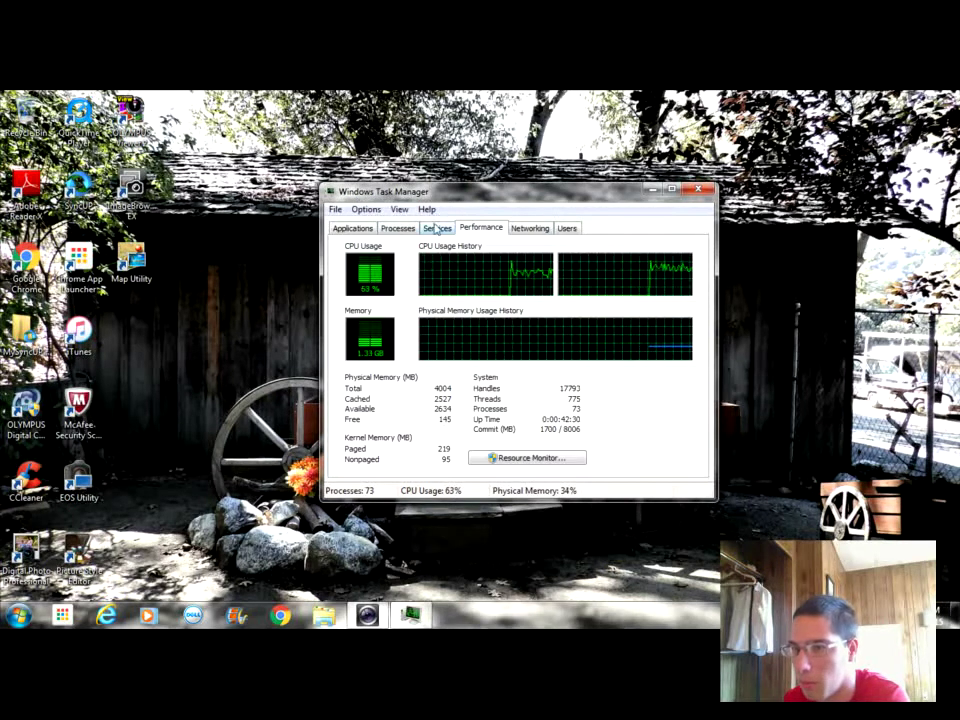
{"action": "left_click", "coordinate": [398, 229]}
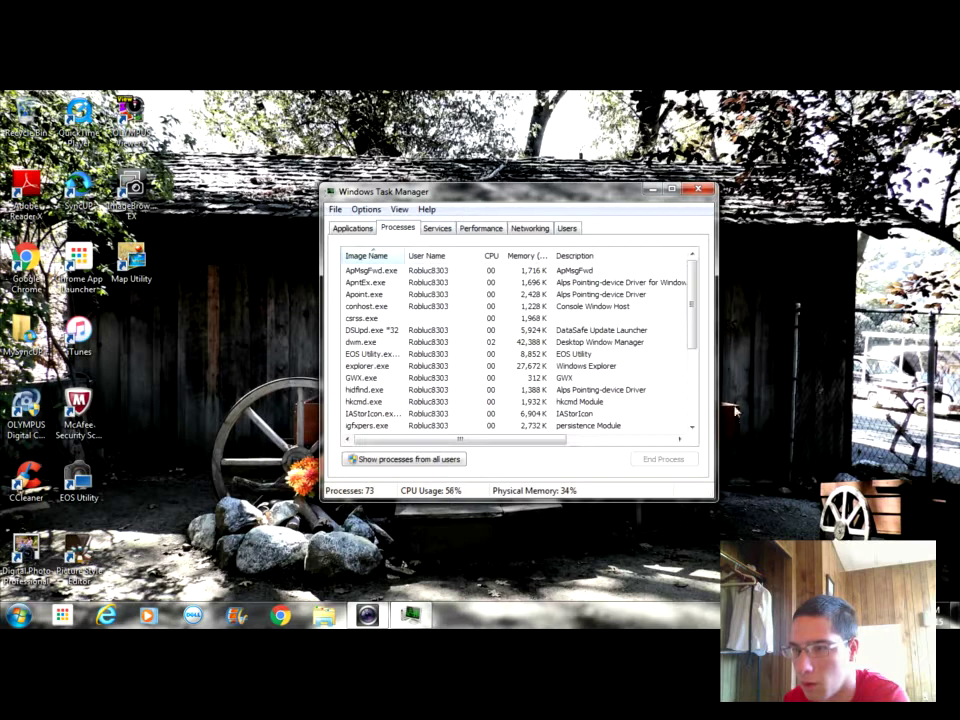
{"action": "left_click", "coordinate": [600, 355]}
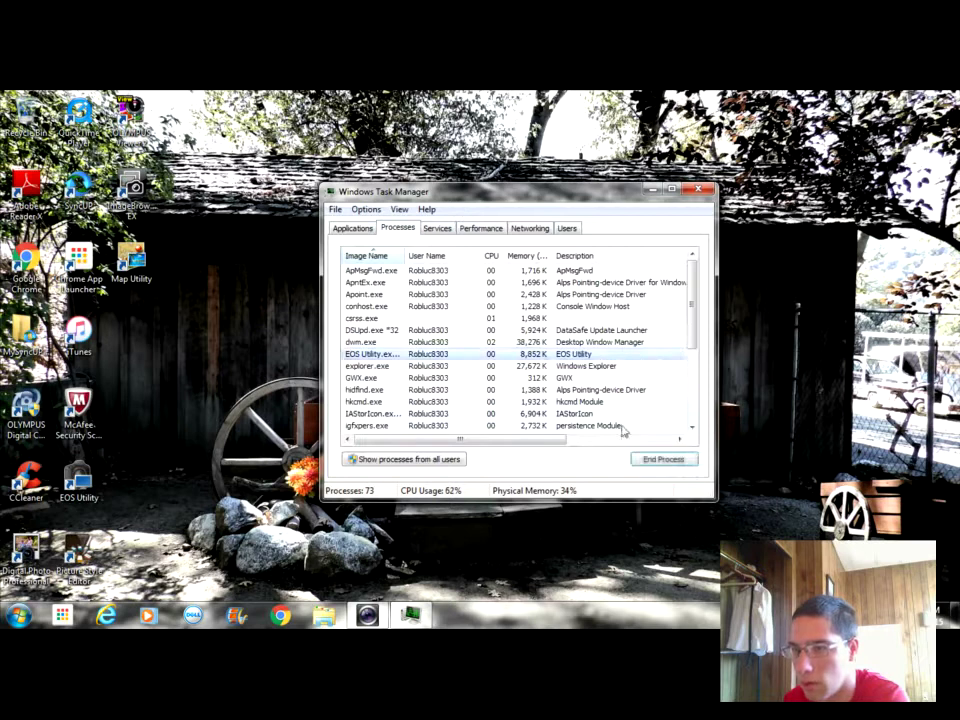
{"action": "left_click", "coordinate": [664, 458]}
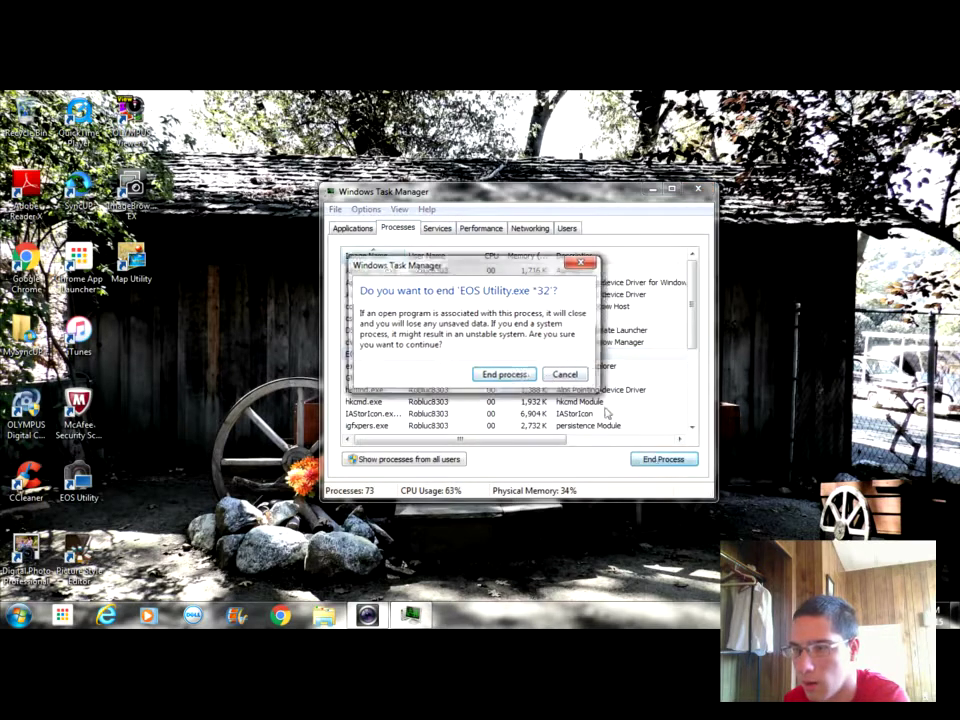
{"action": "left_click", "coordinate": [520, 374]}
{"action": "left_click", "coordinate": [672, 333]}
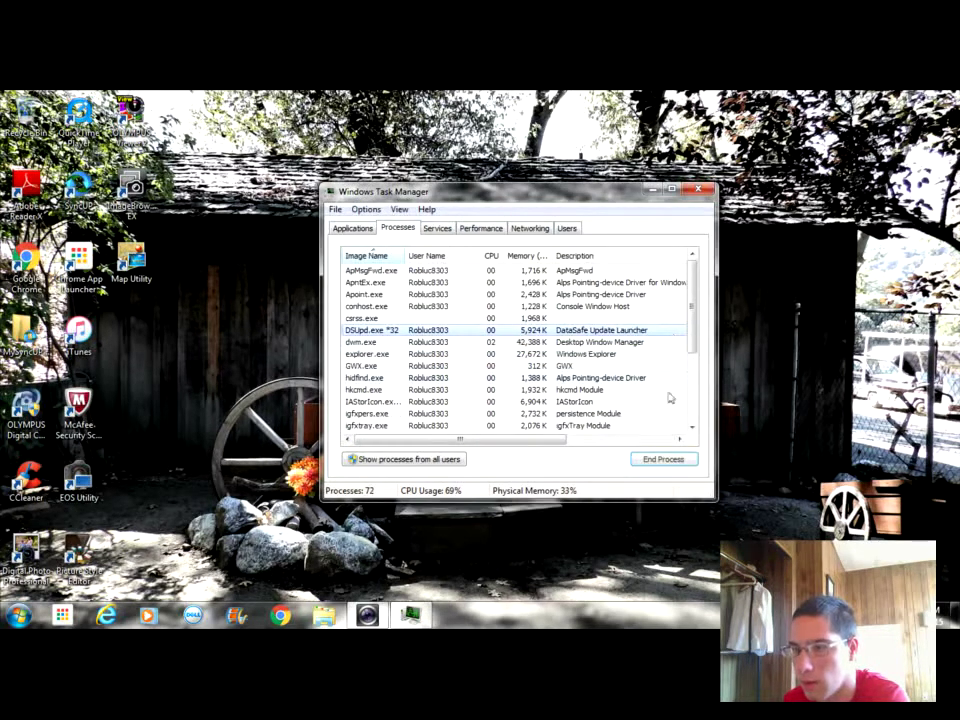
{"action": "left_click", "coordinate": [664, 460]}
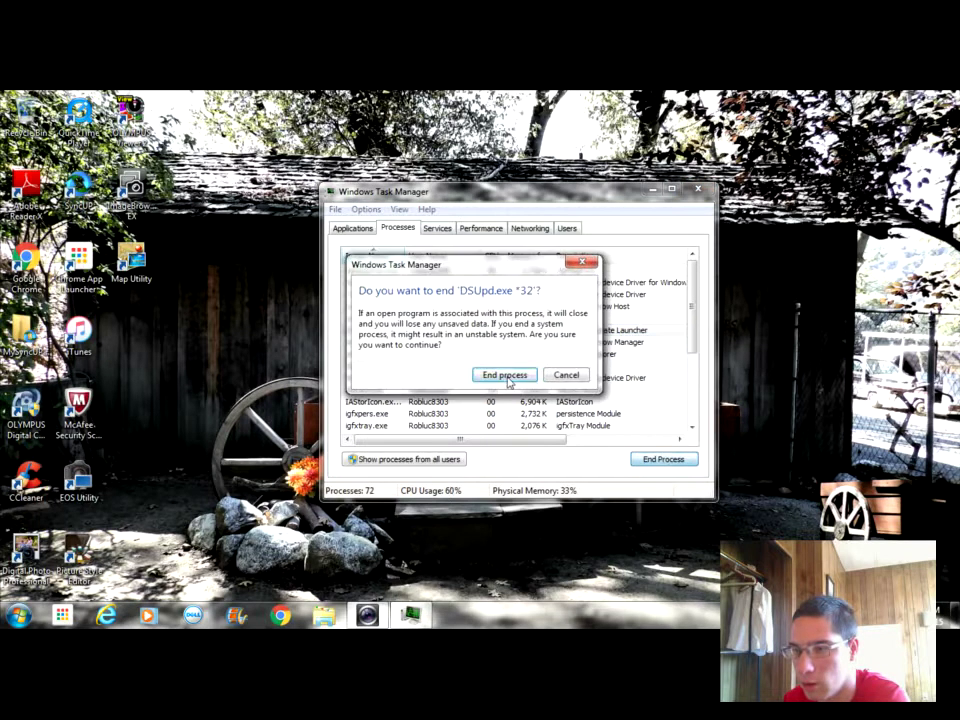
{"action": "left_click", "coordinate": [506, 374]}
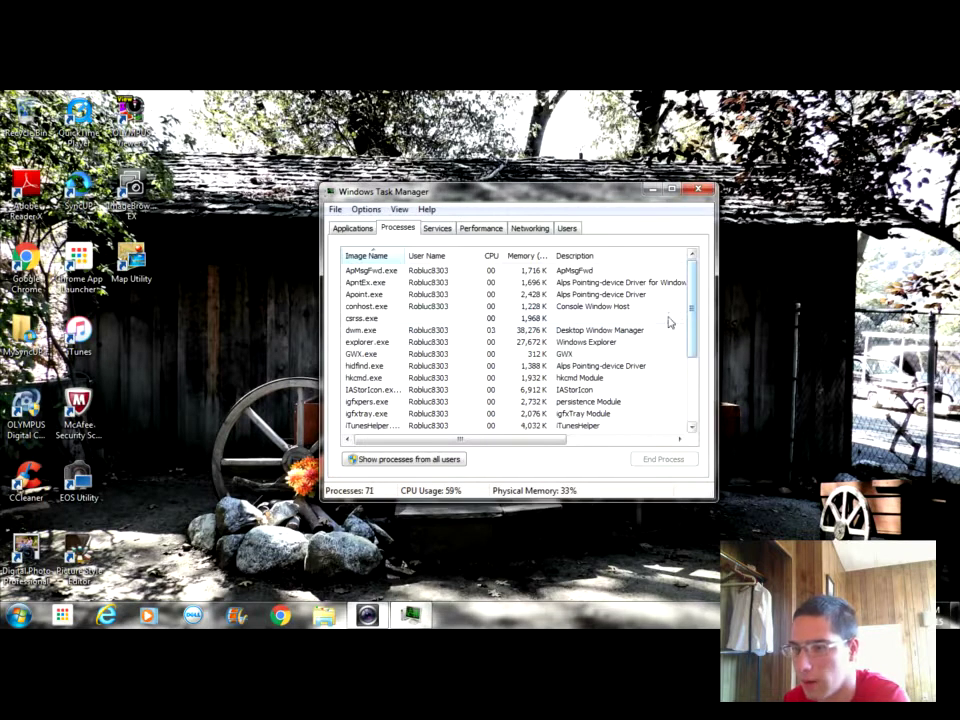
End igfxtray.exe, leaving 70 processes, and view the performance graphs at 61% CPU
{"action": "left_click_drag", "start_coordinate": [689, 321], "coordinate": [692, 425]}
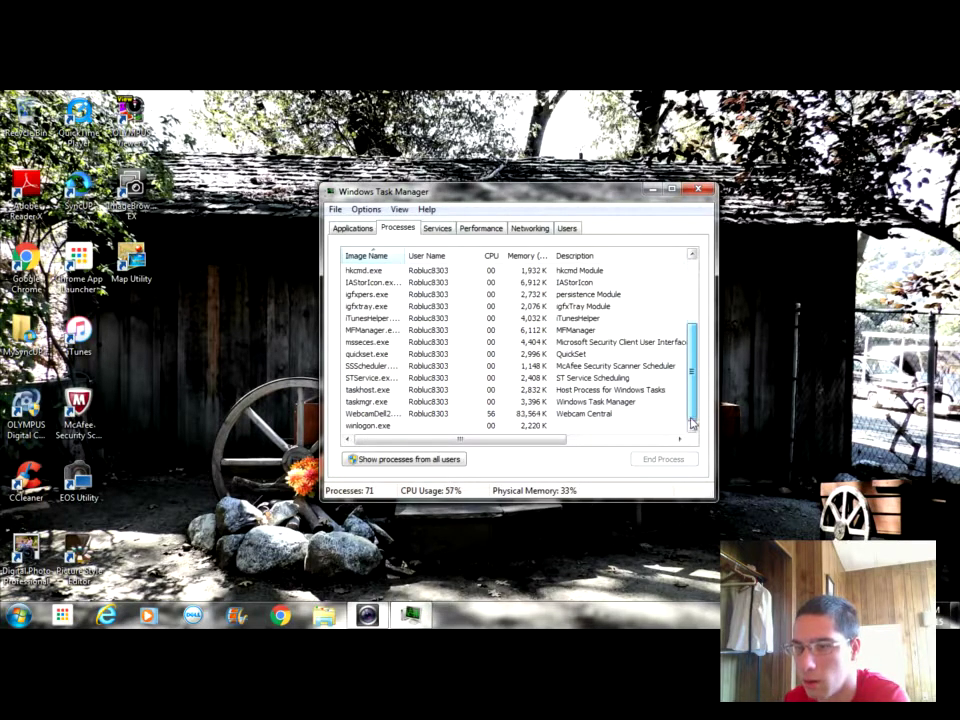
{"action": "left_click", "coordinate": [572, 306]}
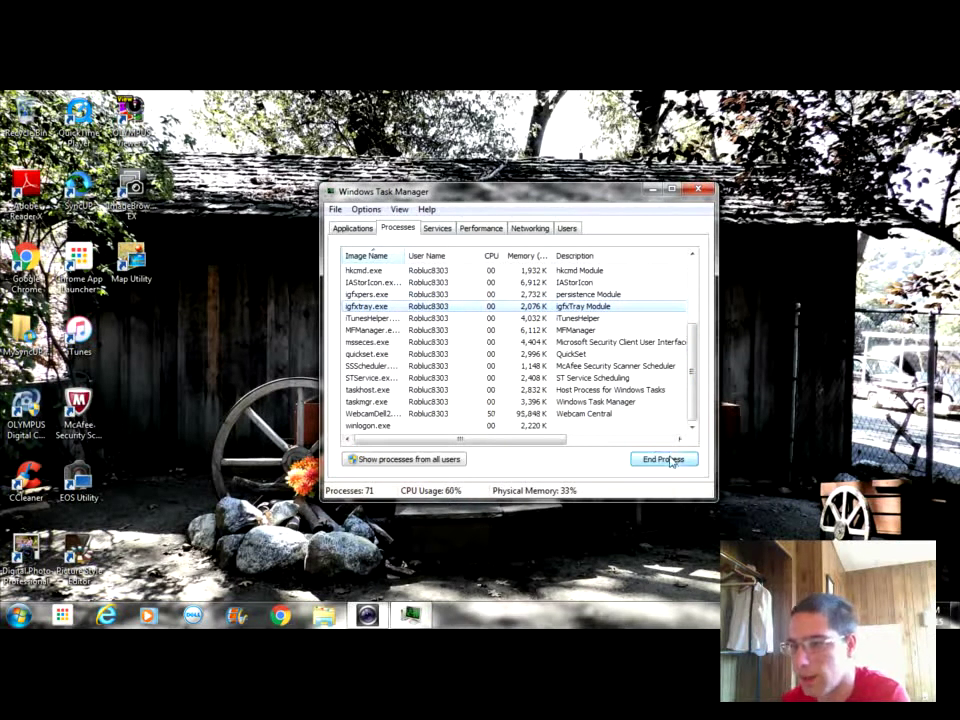
{"action": "left_click", "coordinate": [666, 459]}
{"action": "left_click", "coordinate": [522, 376]}
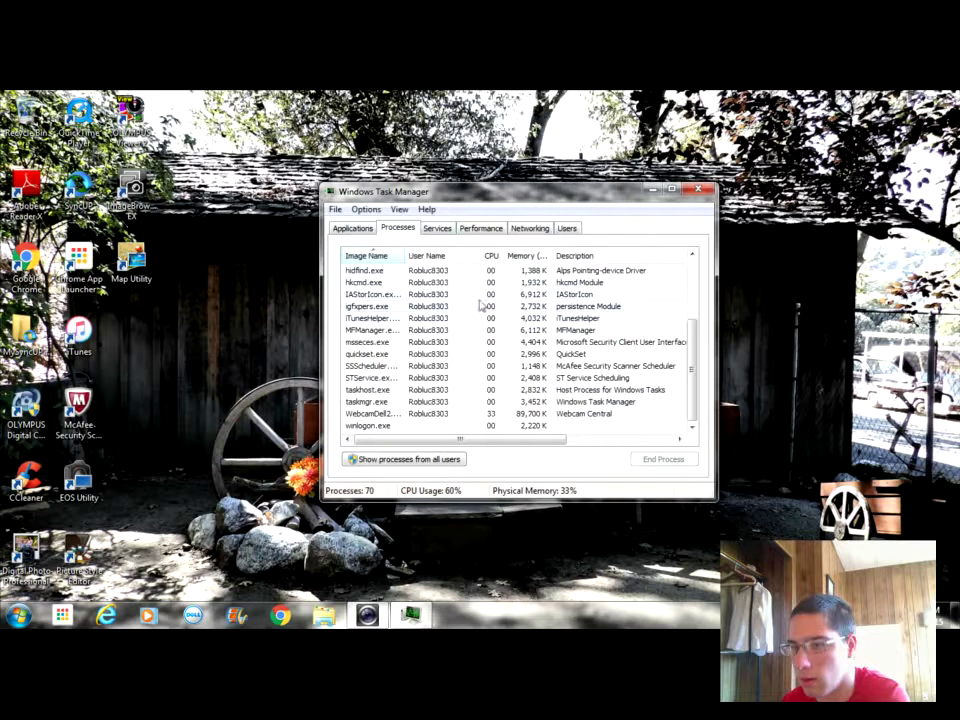
{"action": "left_click", "coordinate": [481, 231]}
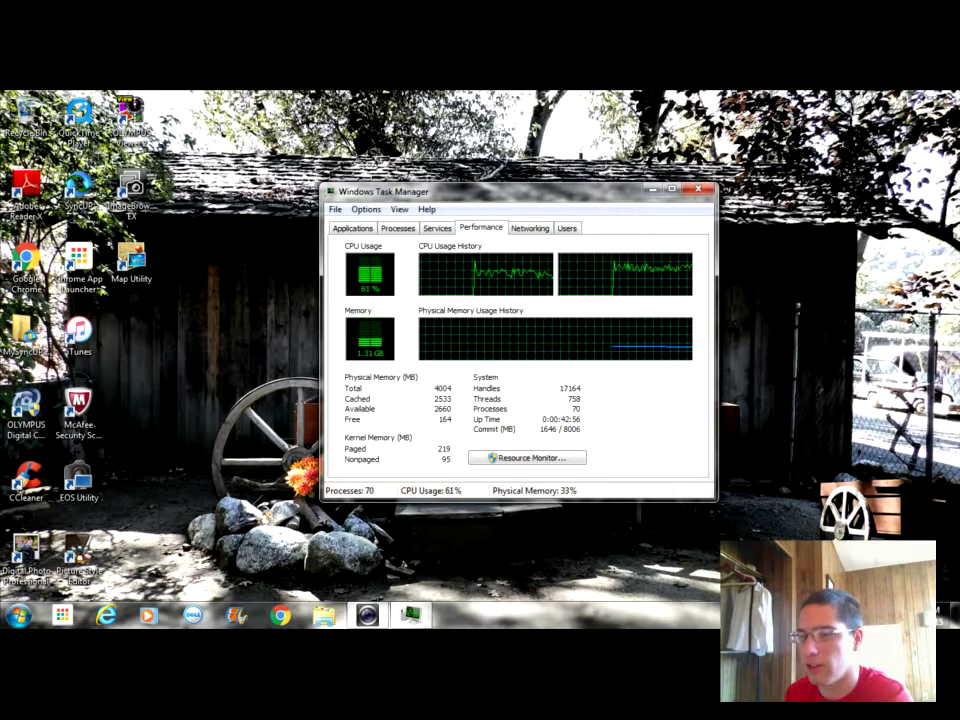
{"action": "key", "text": "alt+F4"}
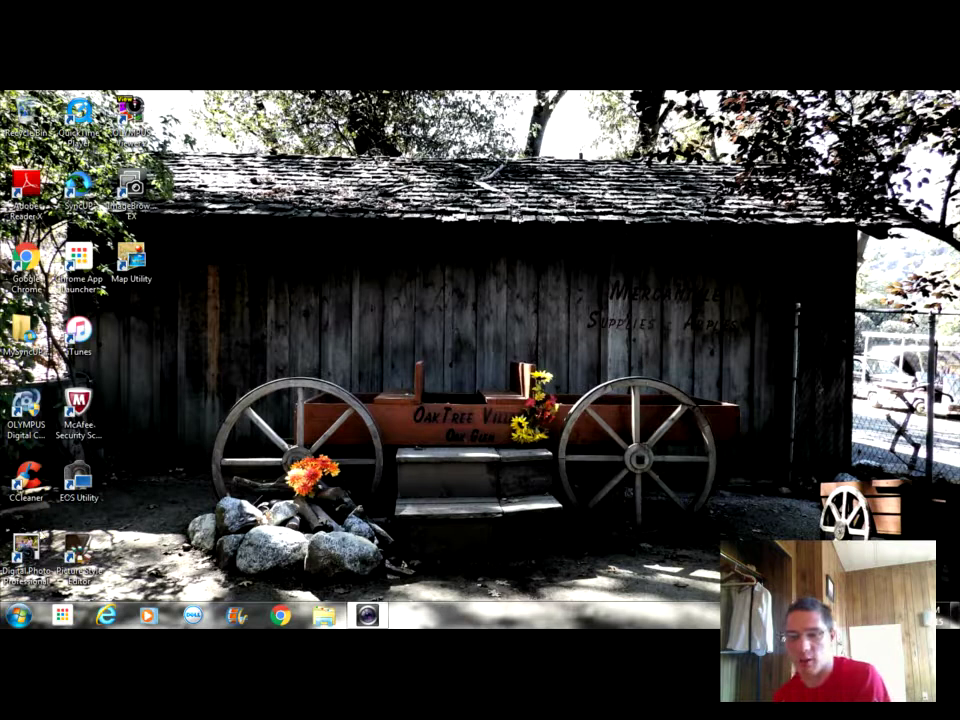
{"action": "right_click", "coordinate": [40, 538]}
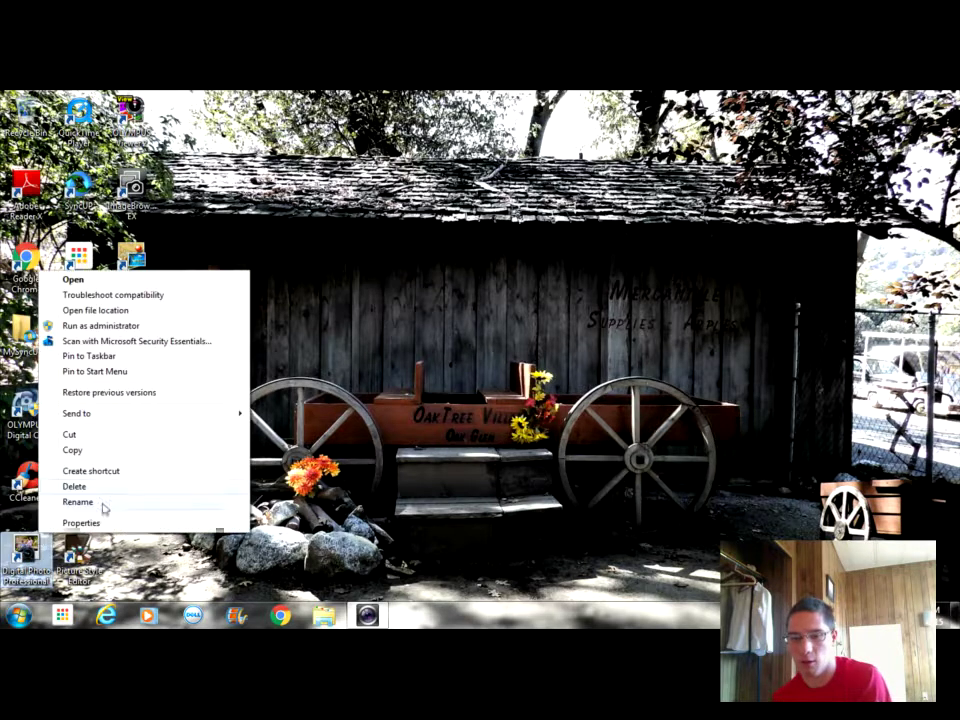
{"action": "left_click", "coordinate": [218, 279]}
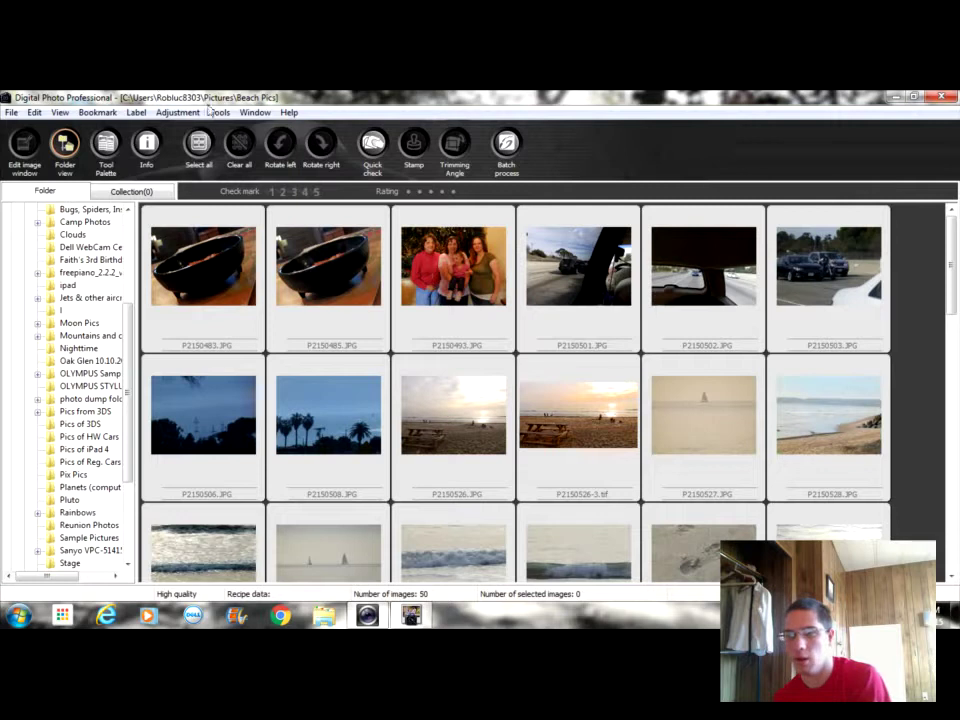
{"action": "left_click", "coordinate": [60, 113]}
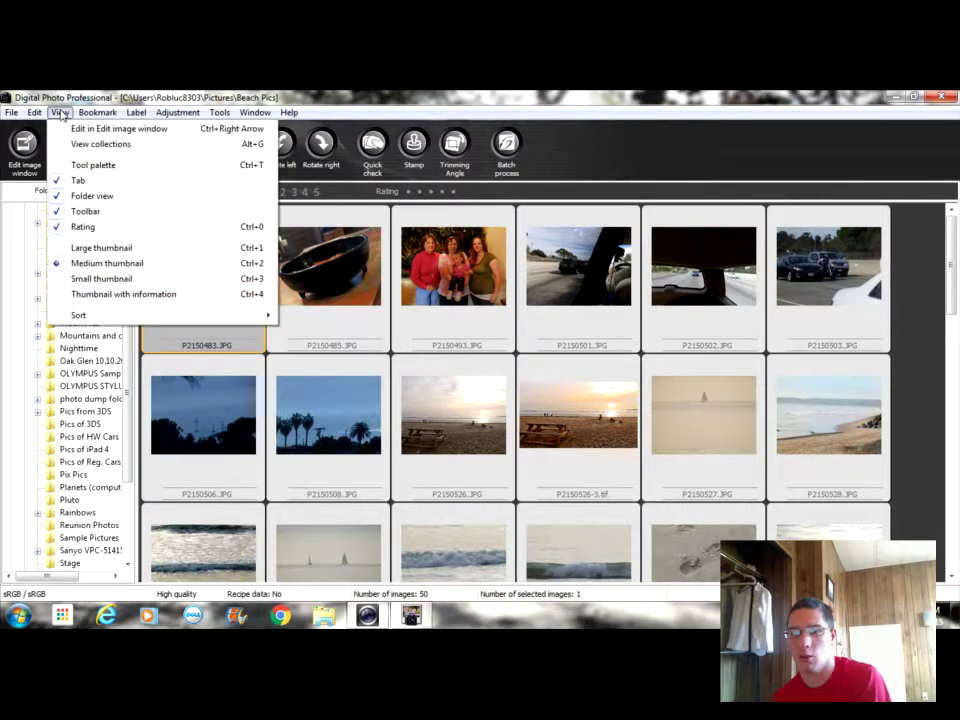
{"action": "left_click", "coordinate": [34, 112]}
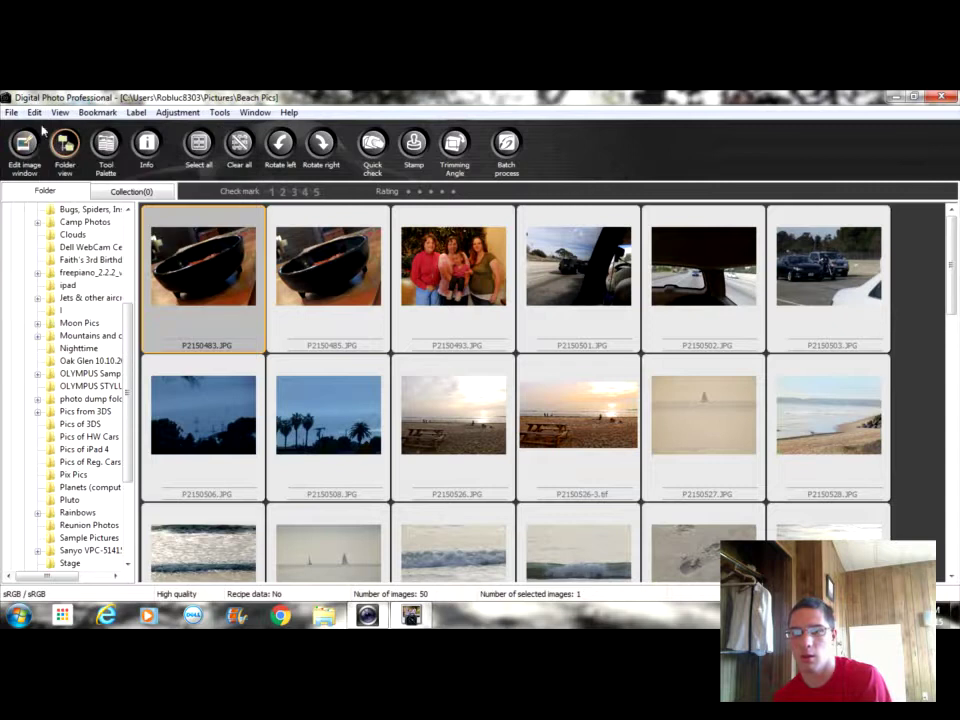
{"action": "left_click", "coordinate": [30, 145]}
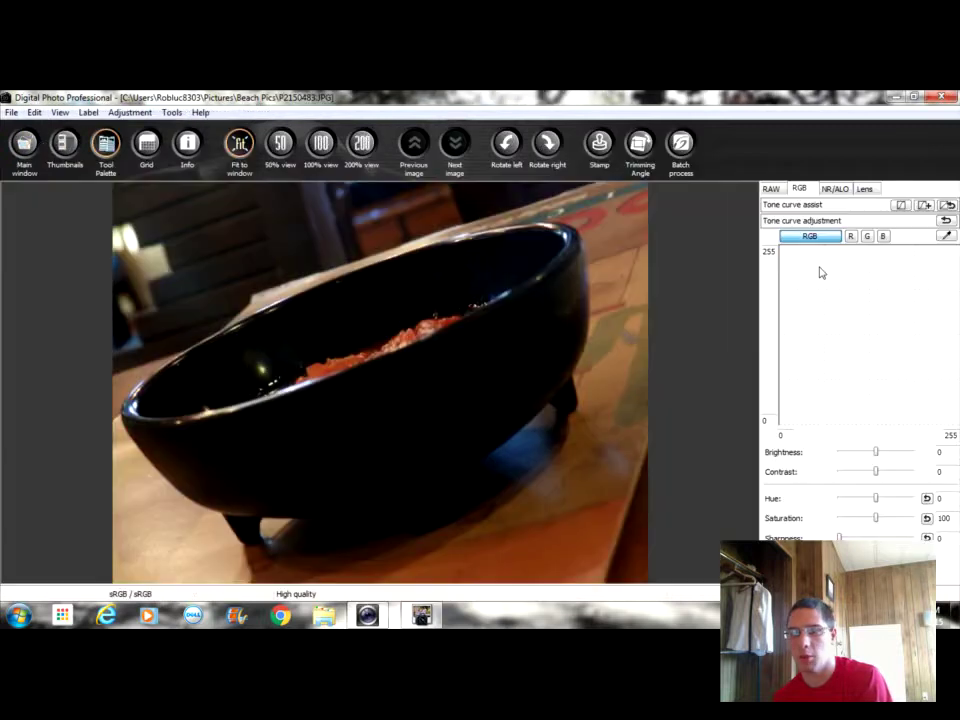
{"action": "left_click", "coordinate": [835, 188]}
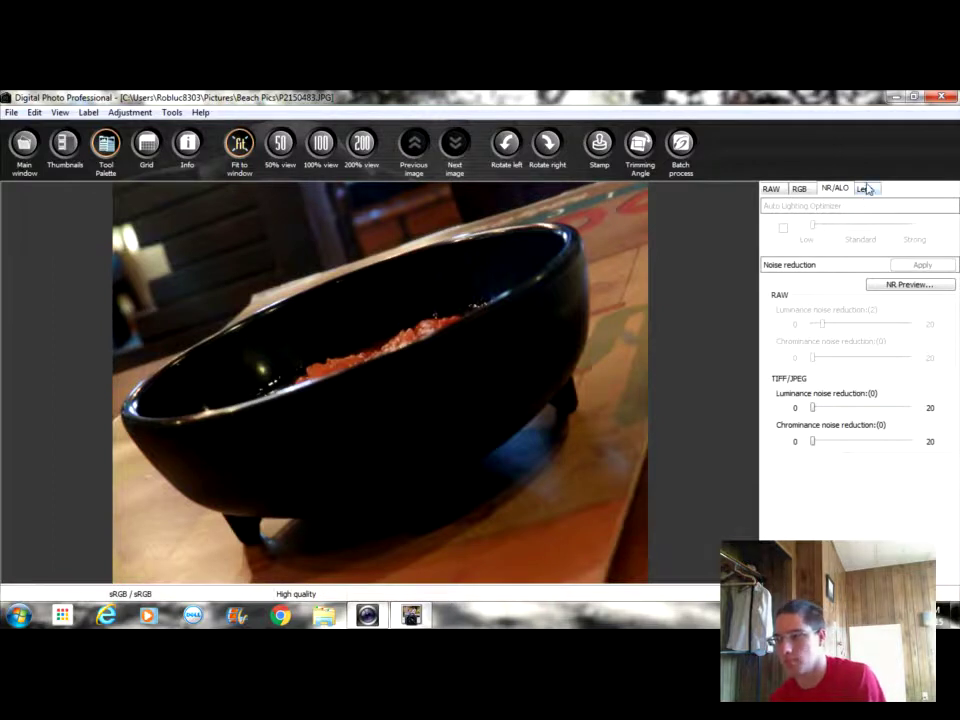
{"action": "left_click", "coordinate": [866, 189]}
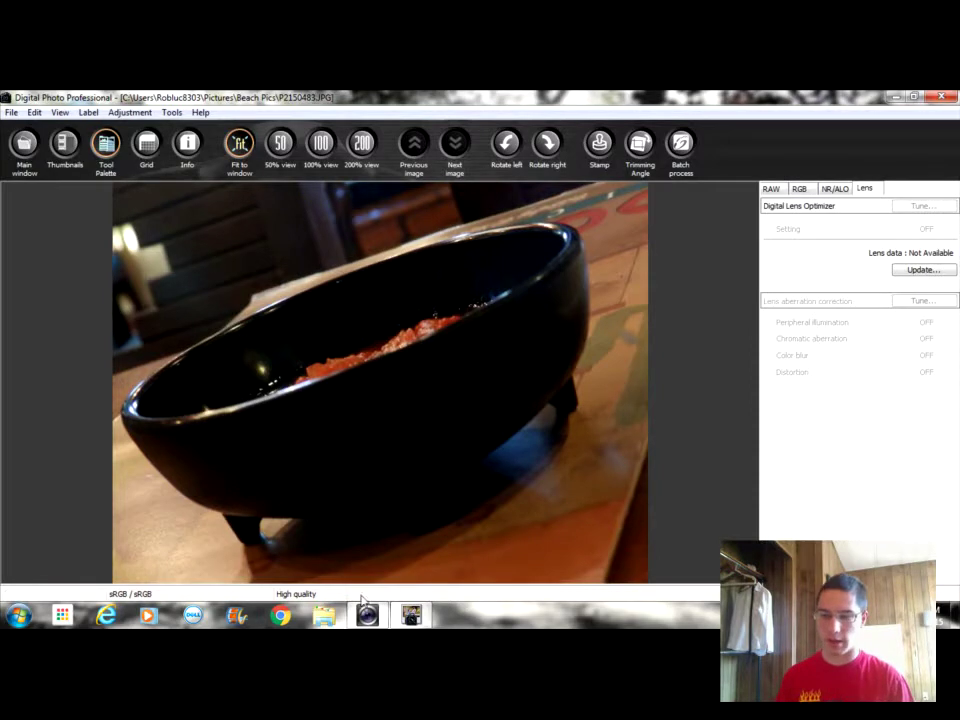
{"action": "key", "text": "alt+F4"}
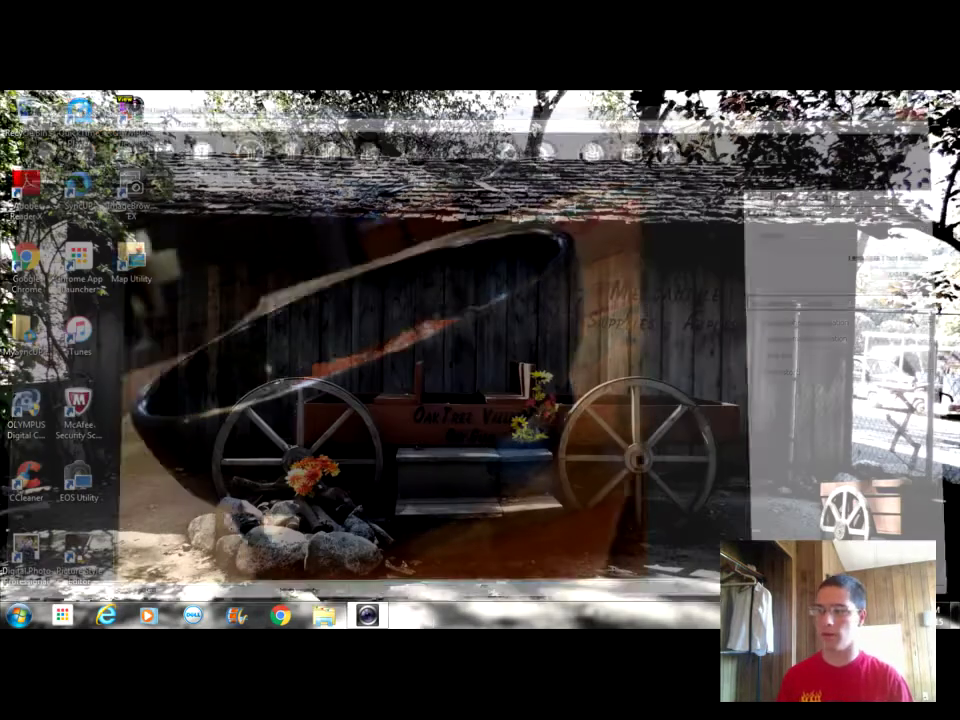
Restore Dell Webcam Central's Record Videos window from the taskbar
{"action": "left_click", "coordinate": [367, 615]}
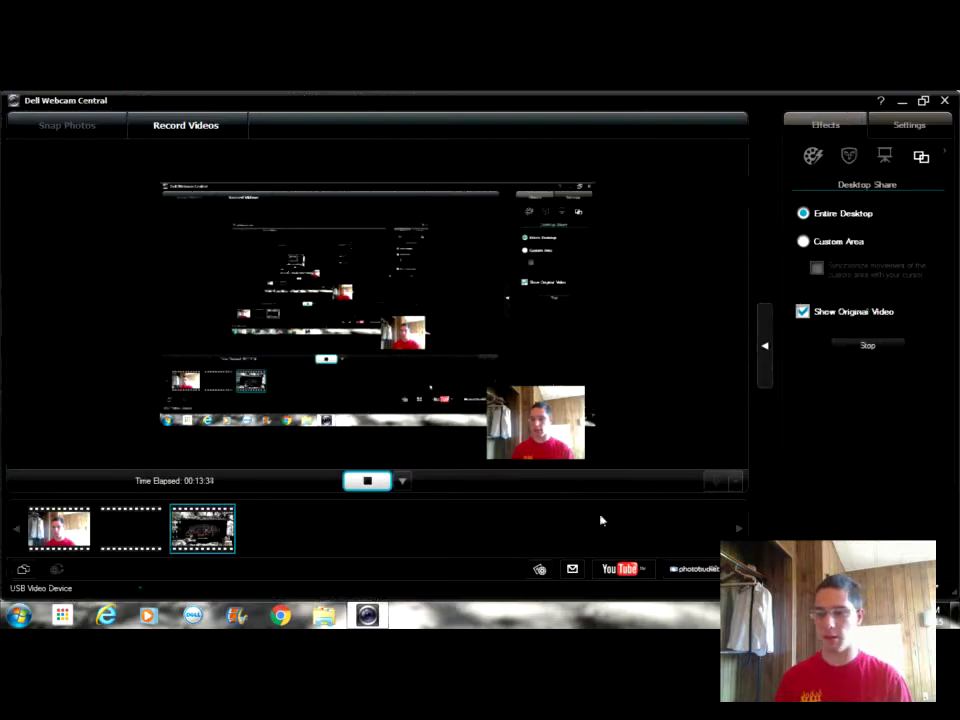